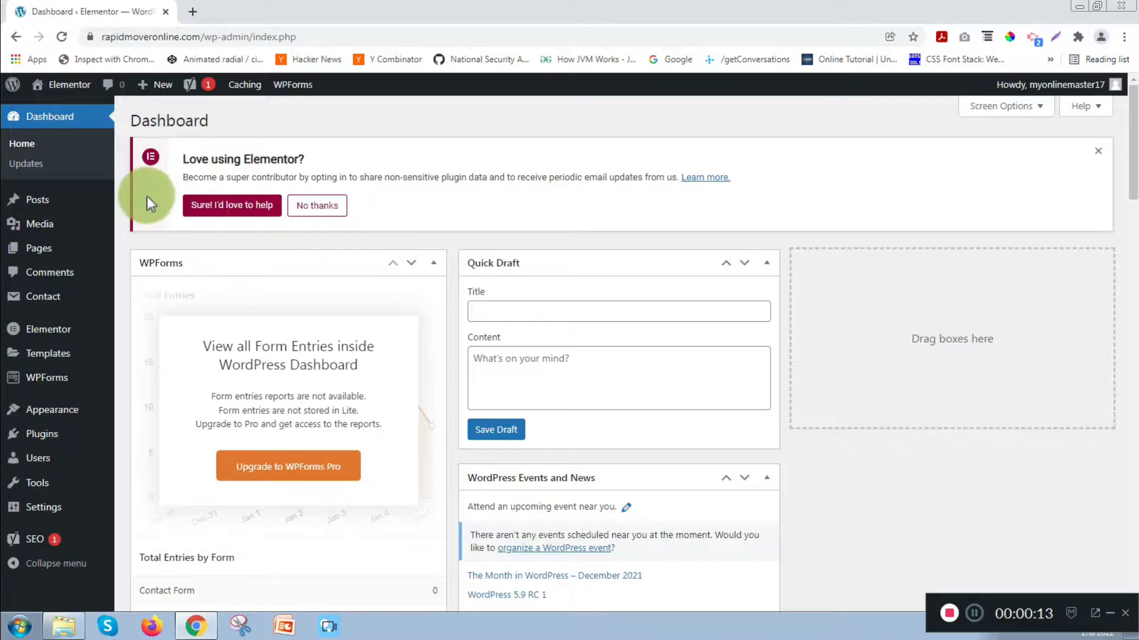
Open the live site in a new browser tab and start customizing its theme from the home page.
mouse_move(59, 89)
right_click(65, 113)
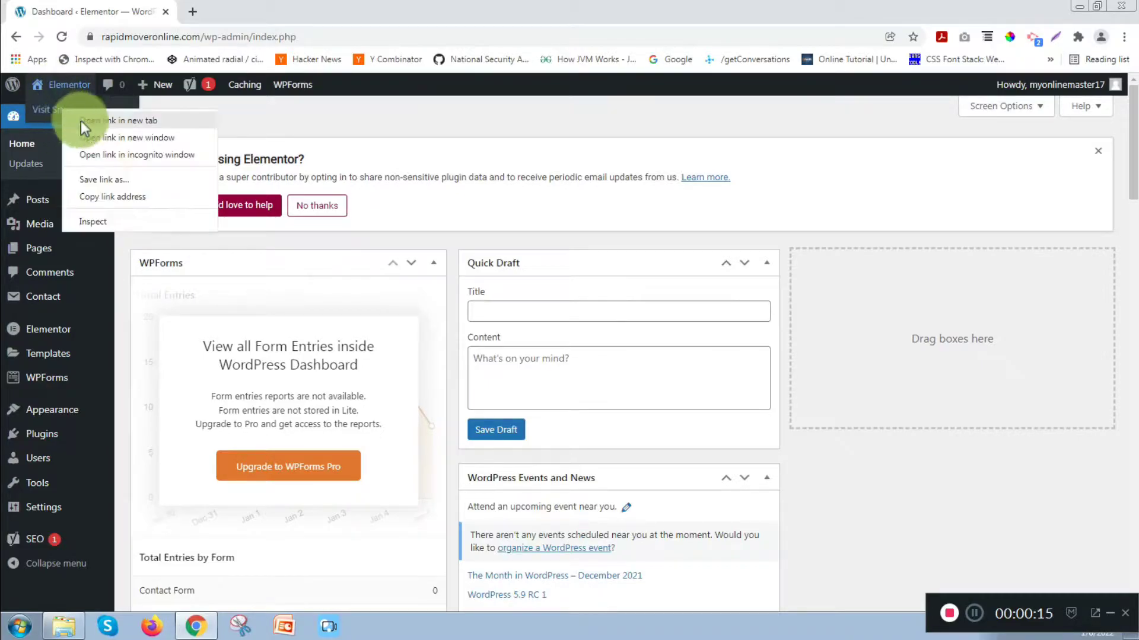
click(109, 123)
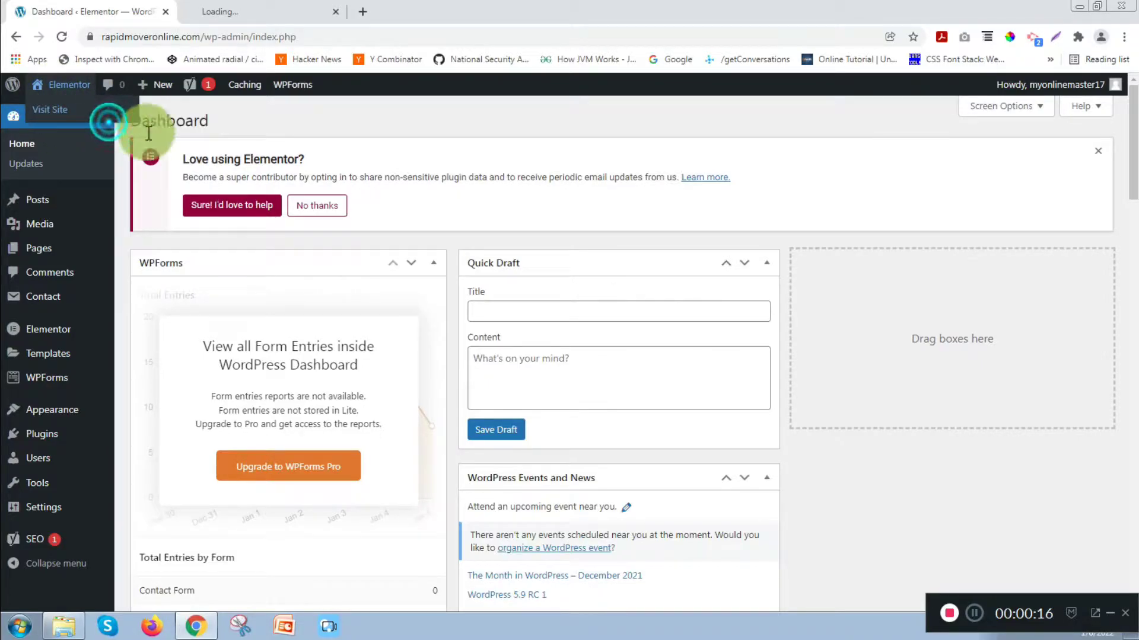
click(252, 16)
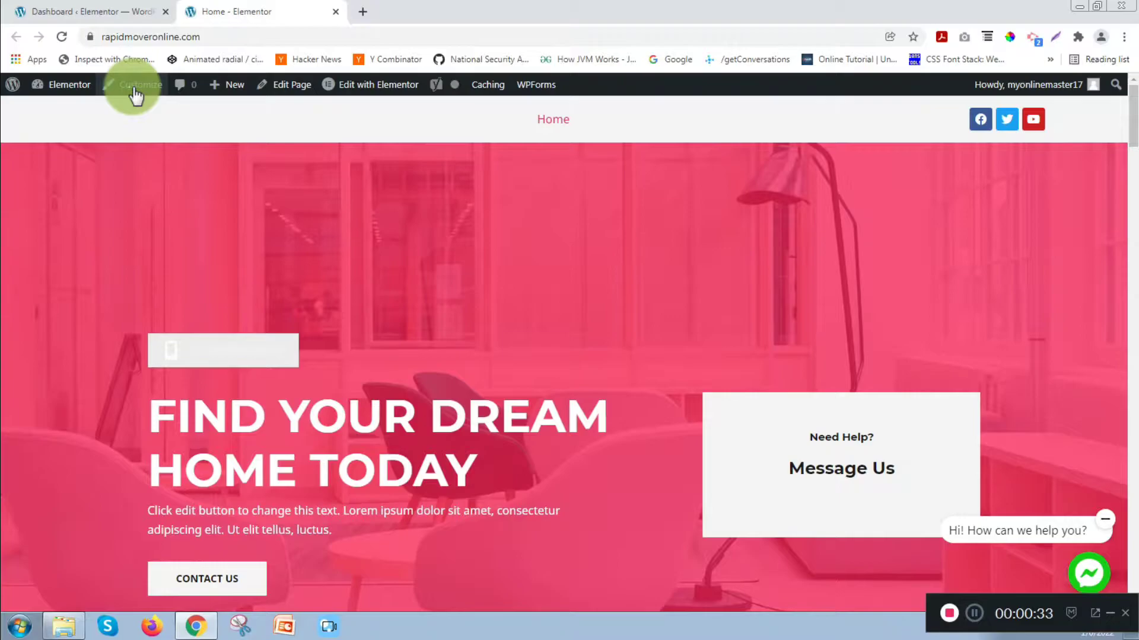
click(135, 94)
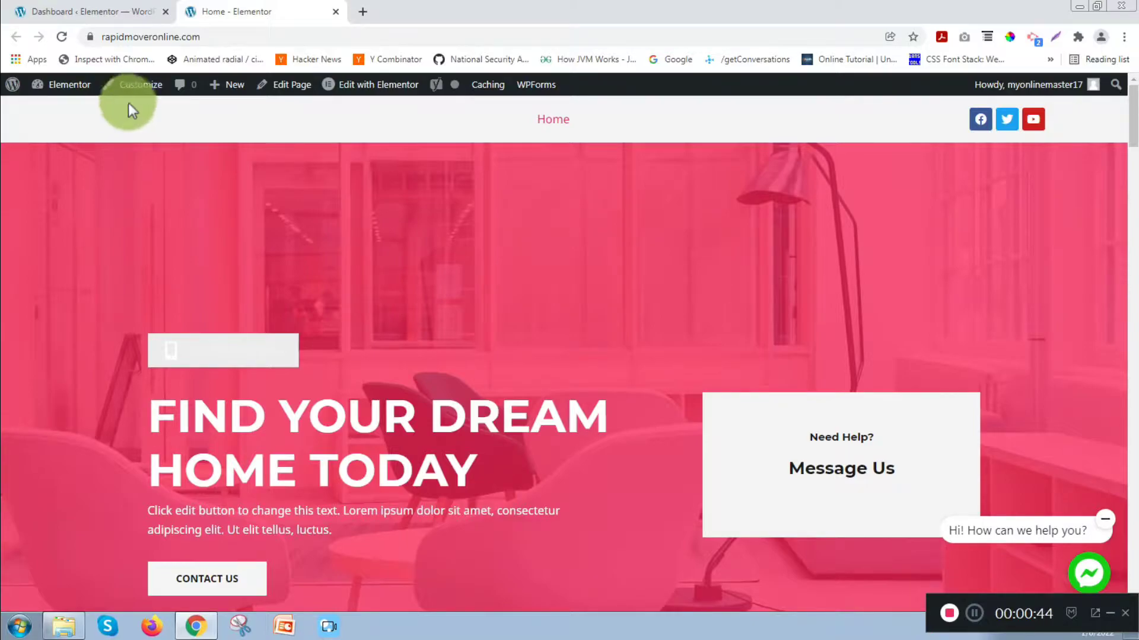
click(138, 89)
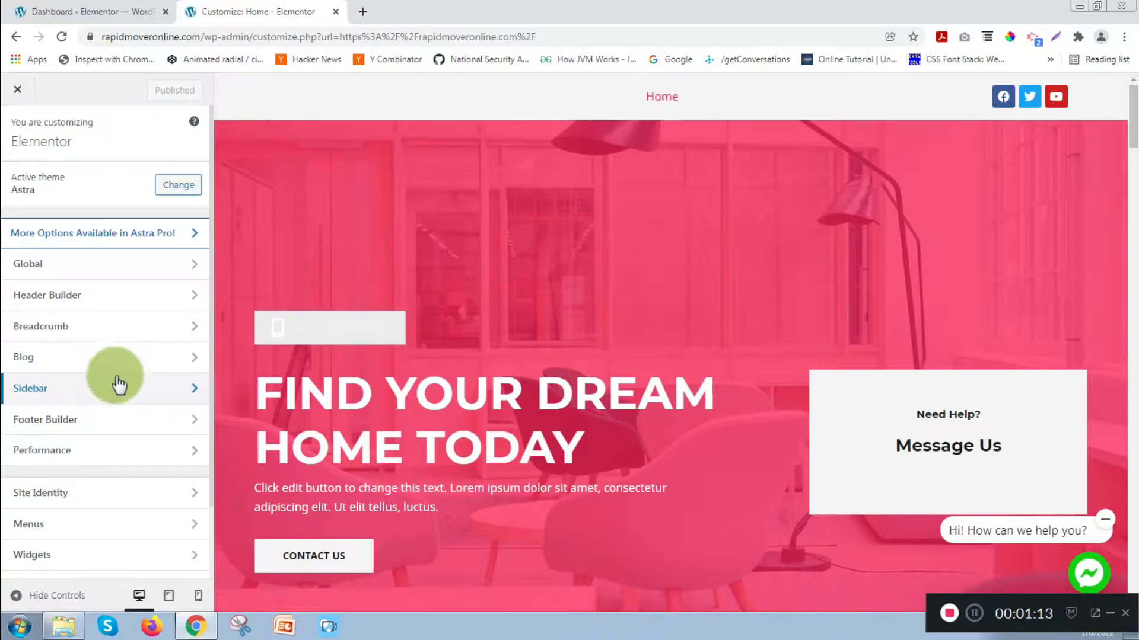
Examine the global Typography settings, from presets and body font to heading fonts and the H1–H6 options.
click(93, 278)
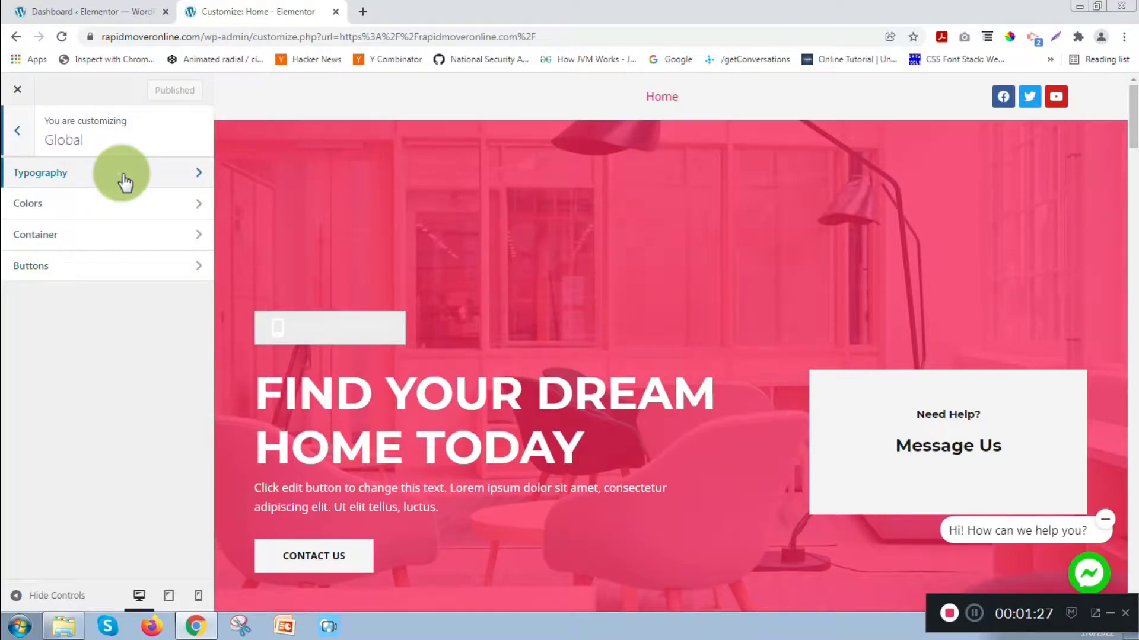
click(103, 178)
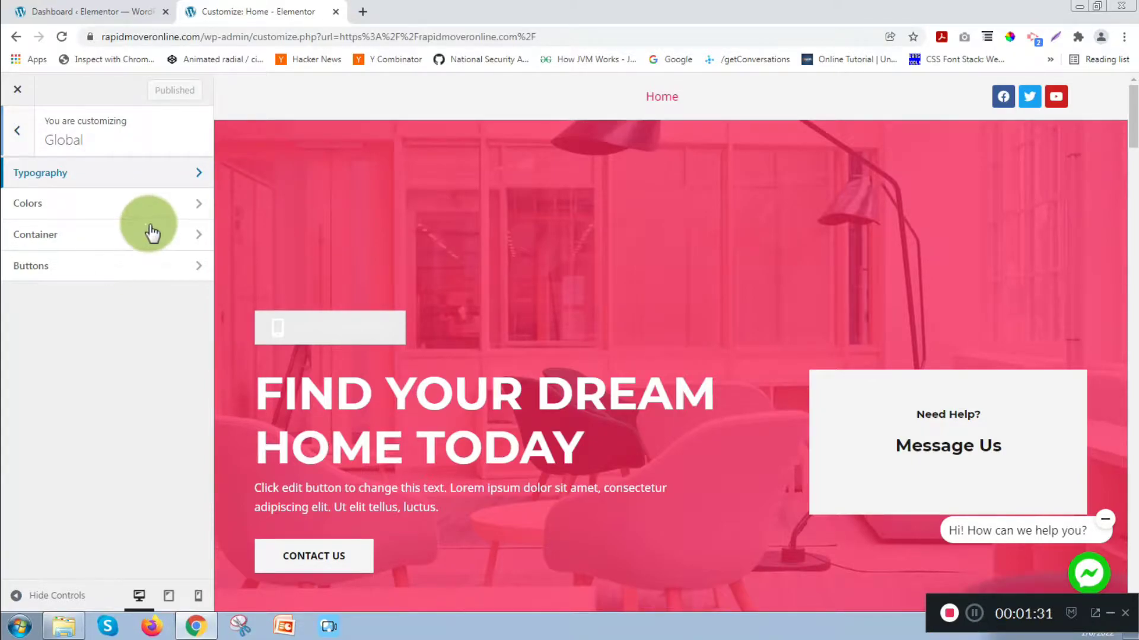
click(188, 184)
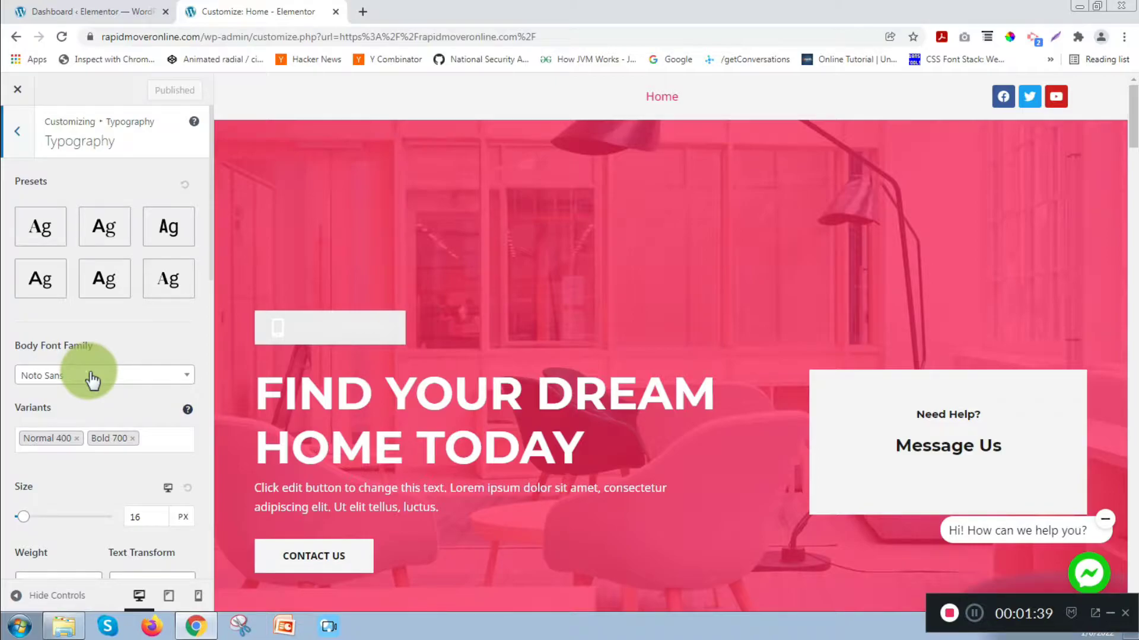
scroll(93, 378, down, 3)
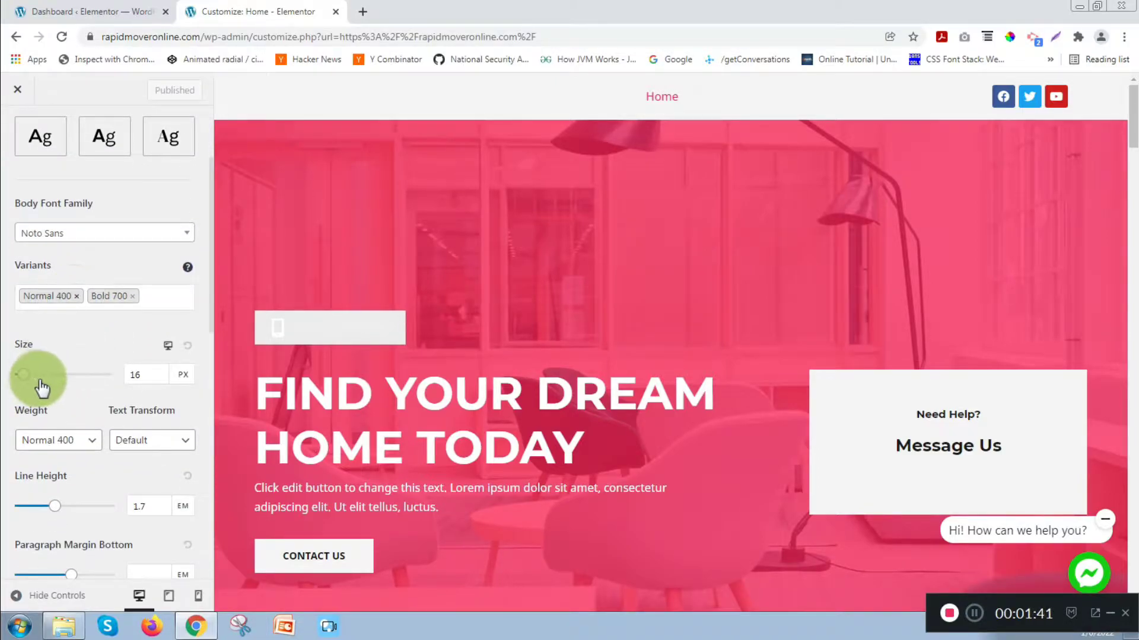
scroll(42, 386, down, 3)
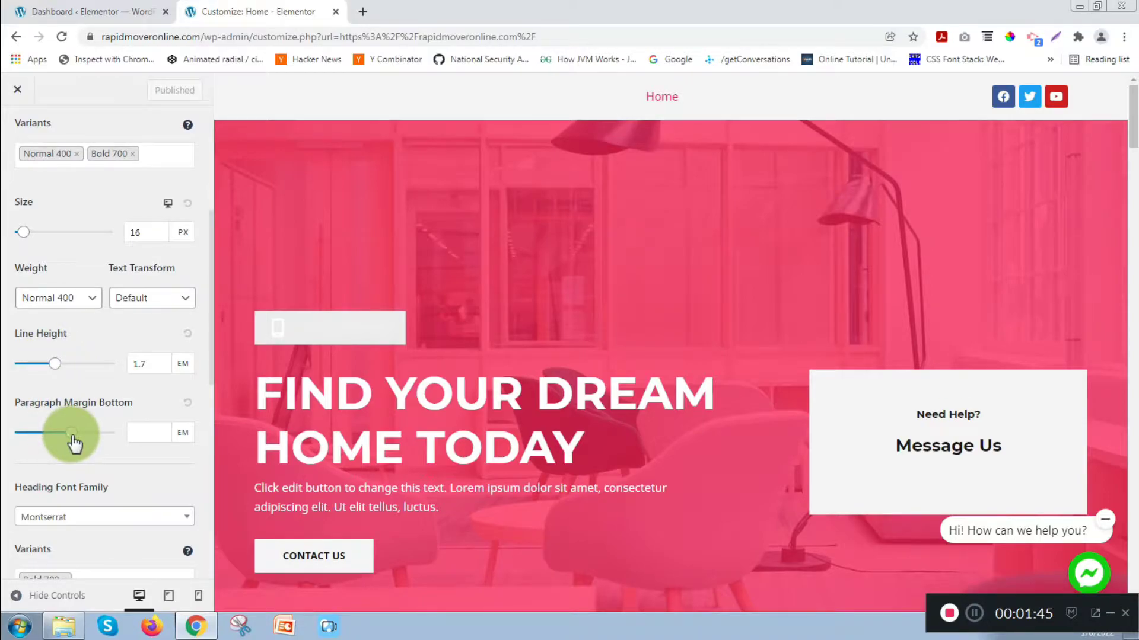
scroll(75, 441, down, 3)
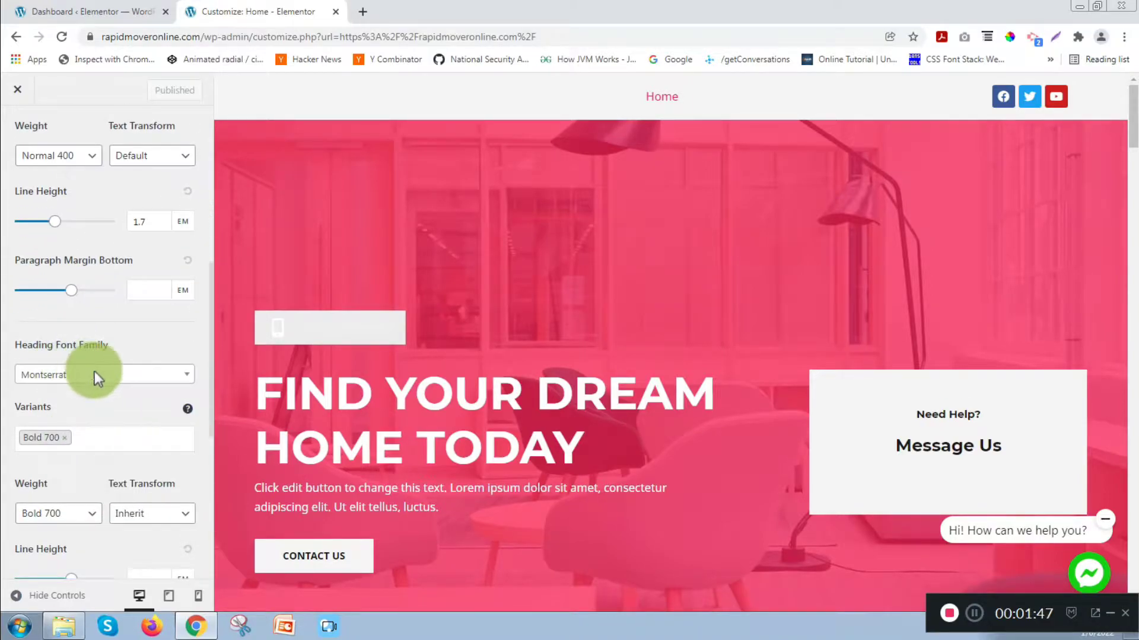
drag(257, 391, 561, 443)
click(561, 443)
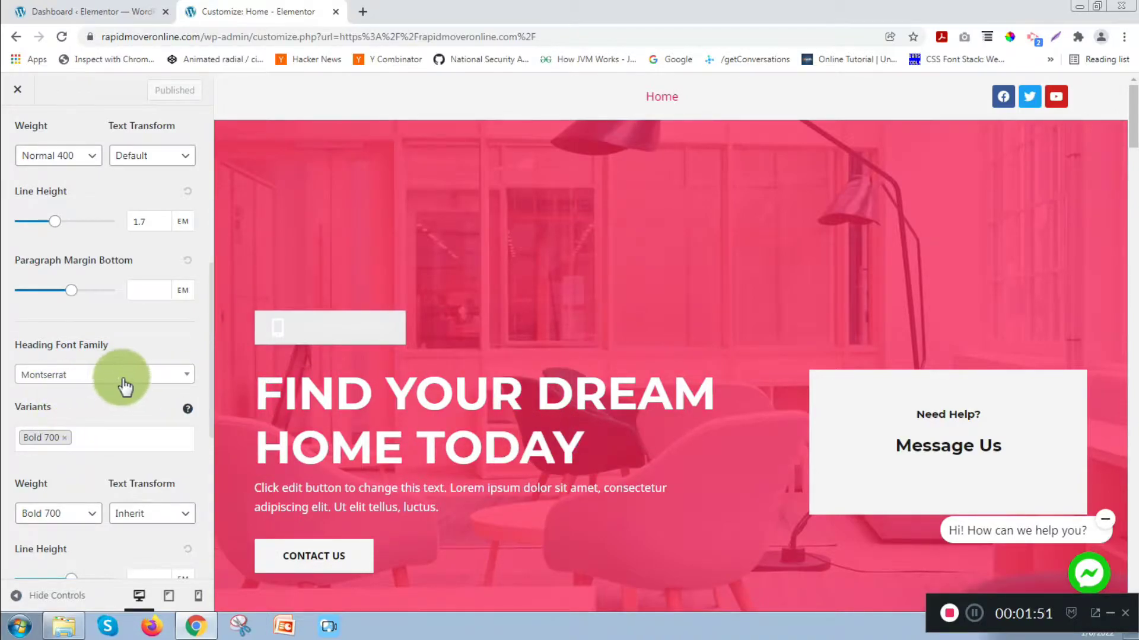
scroll(119, 362, down, 2)
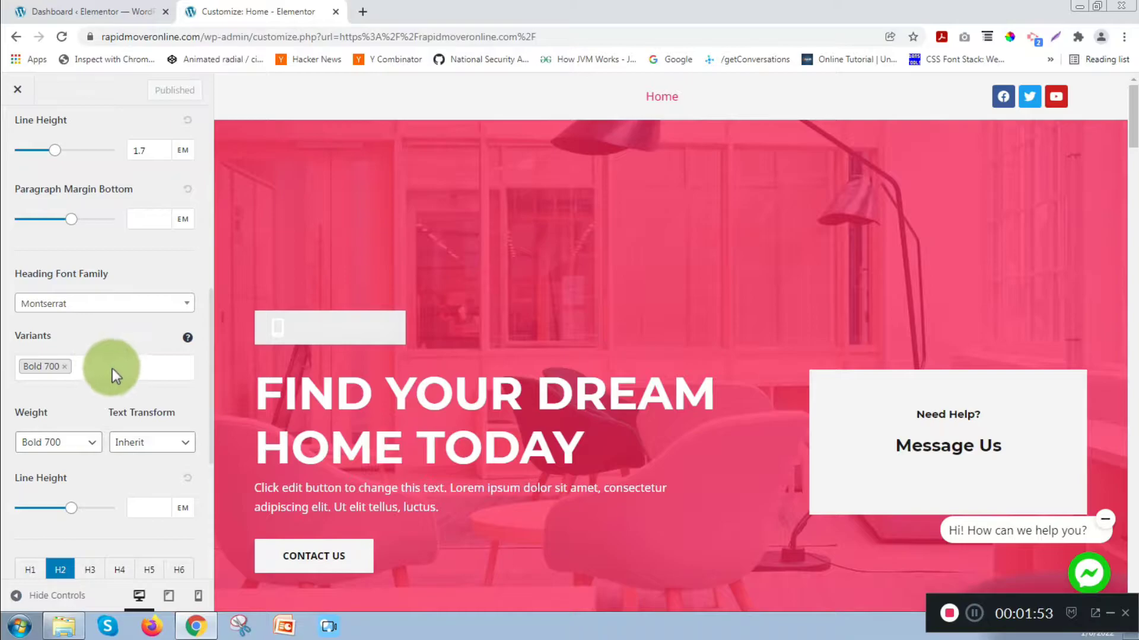
scroll(109, 369, down, 4)
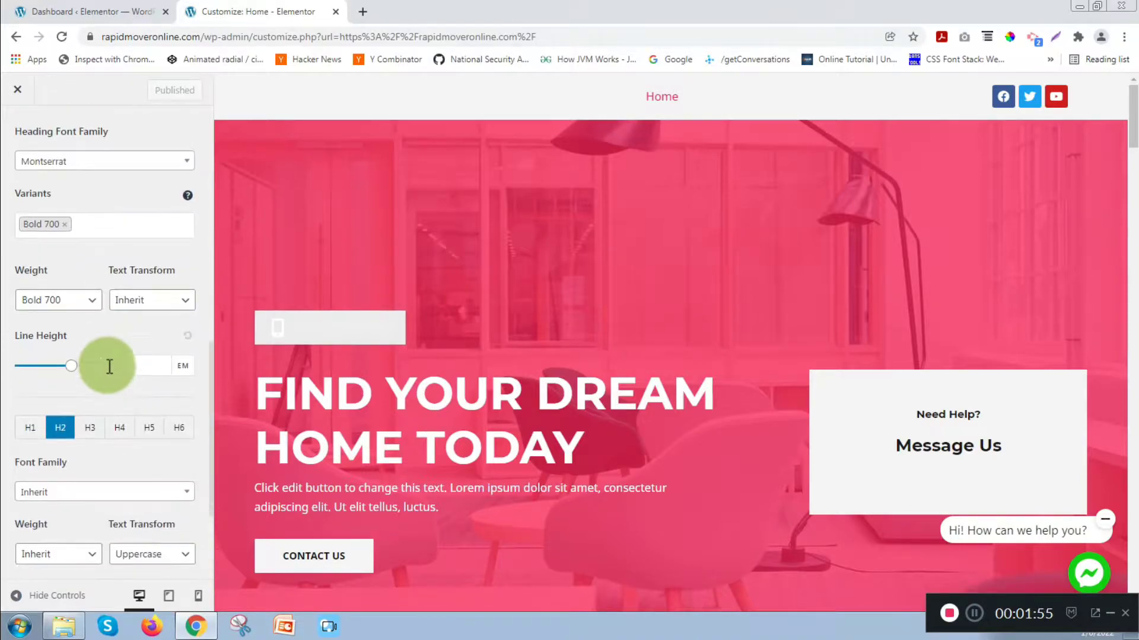
scroll(77, 338, down, 2)
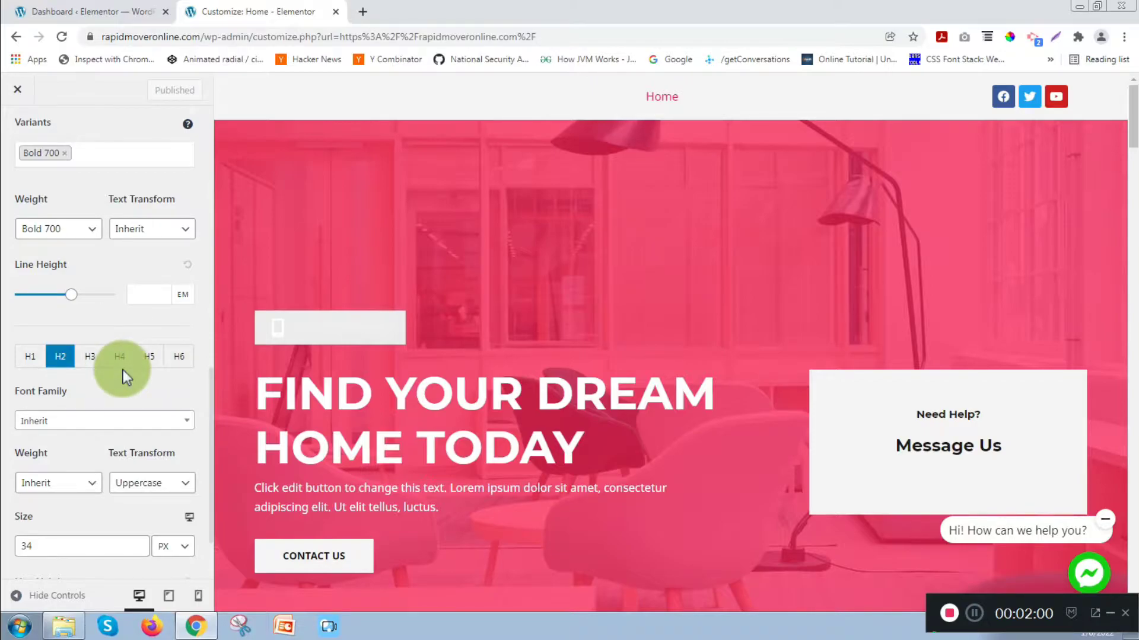
scroll(122, 369, down, 2)
scroll(76, 356, down, 1)
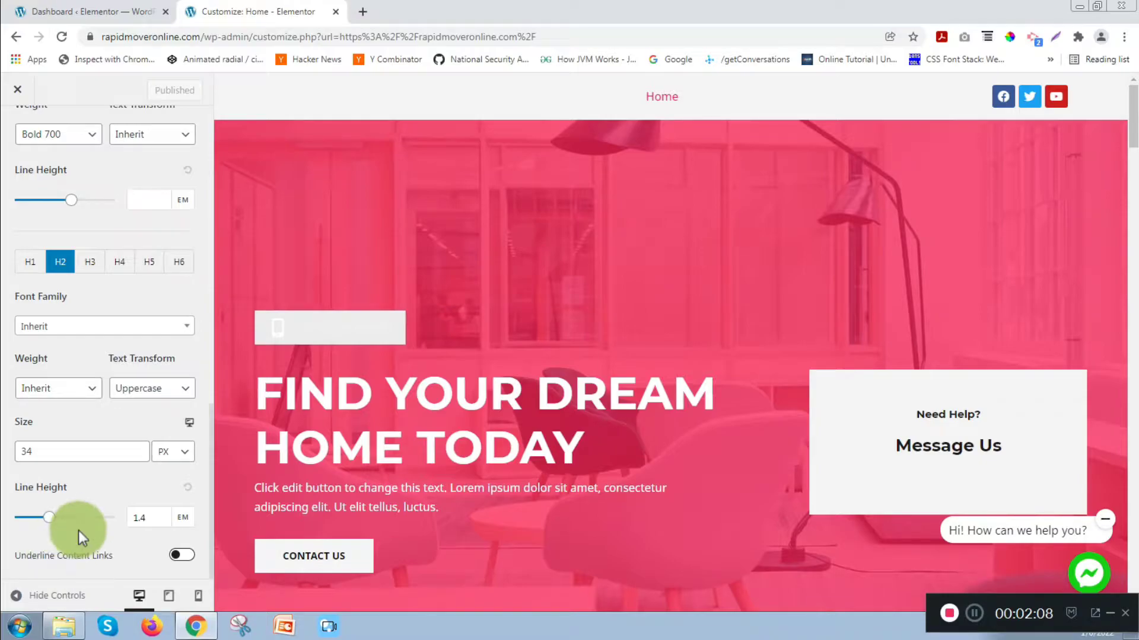
scroll(83, 522, up, 6)
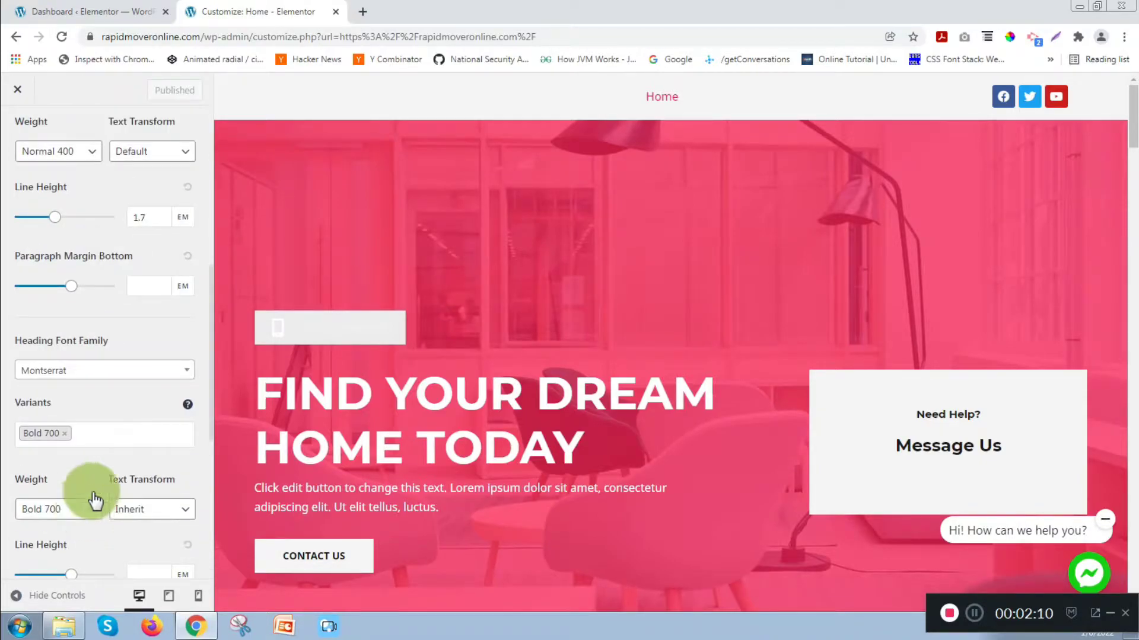
scroll(88, 486, up, 7)
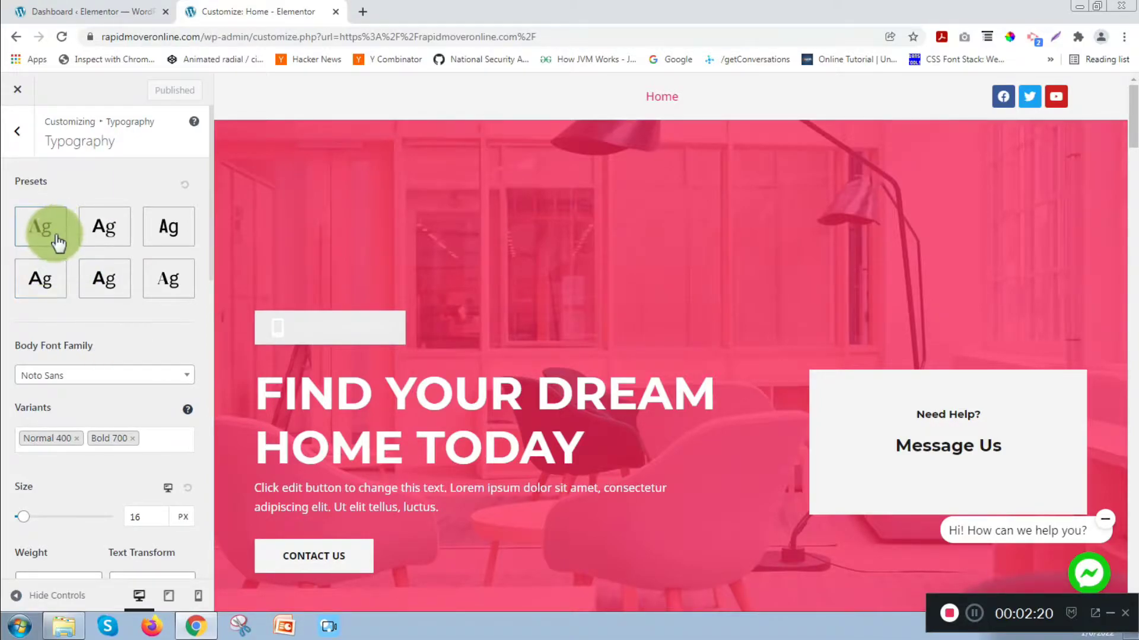
click(19, 142)
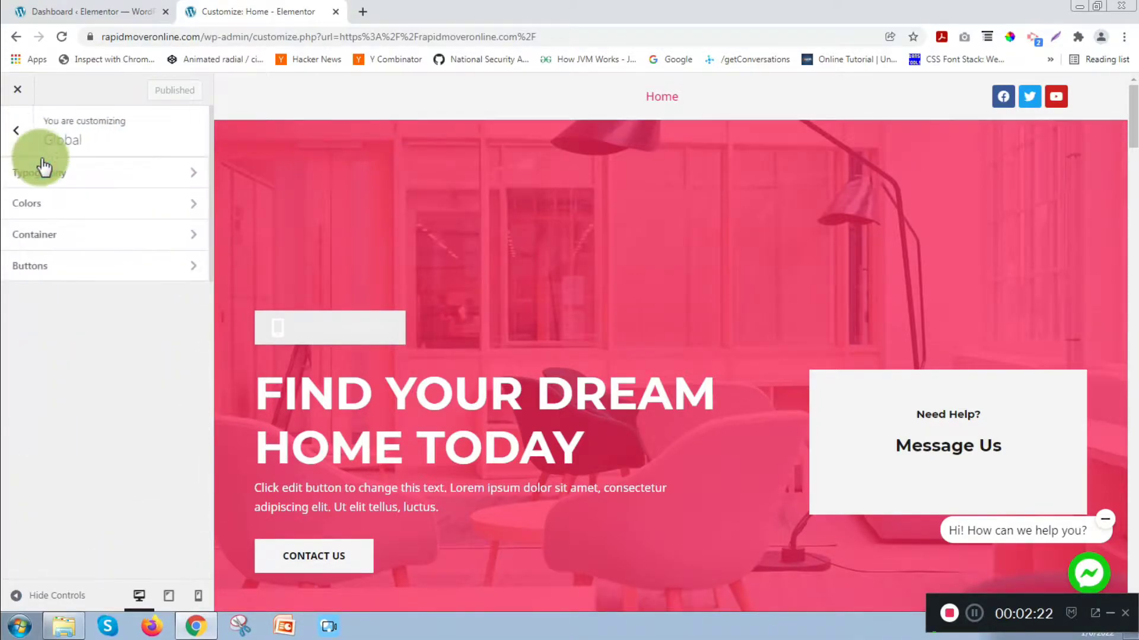
Compare the global color palettes on the home page preview and apply Palette 3.
click(113, 212)
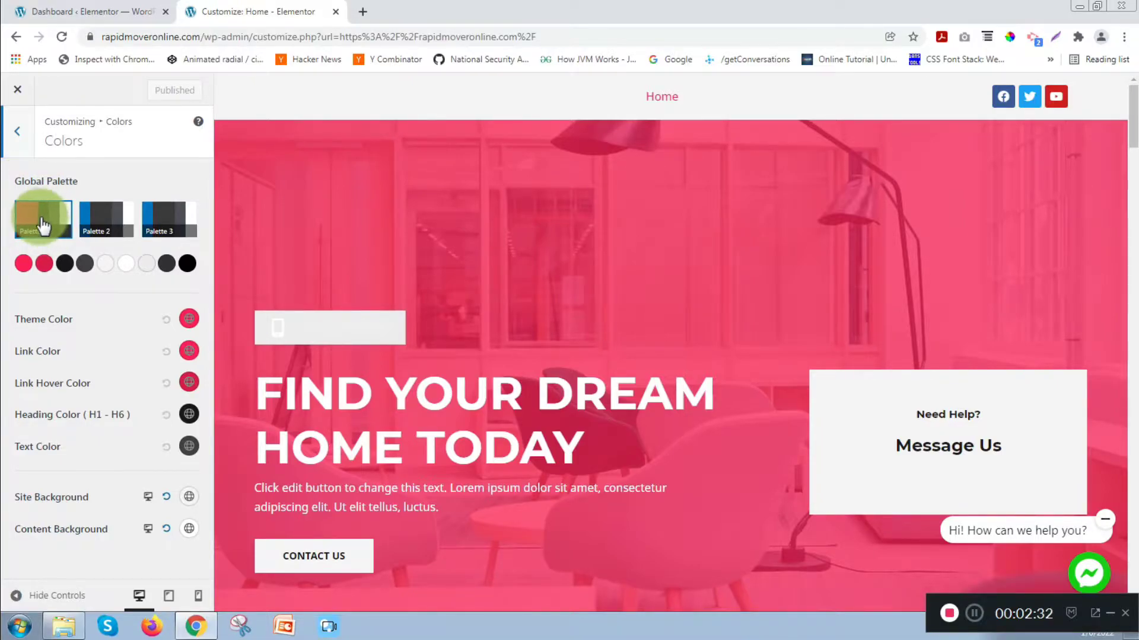
click(105, 221)
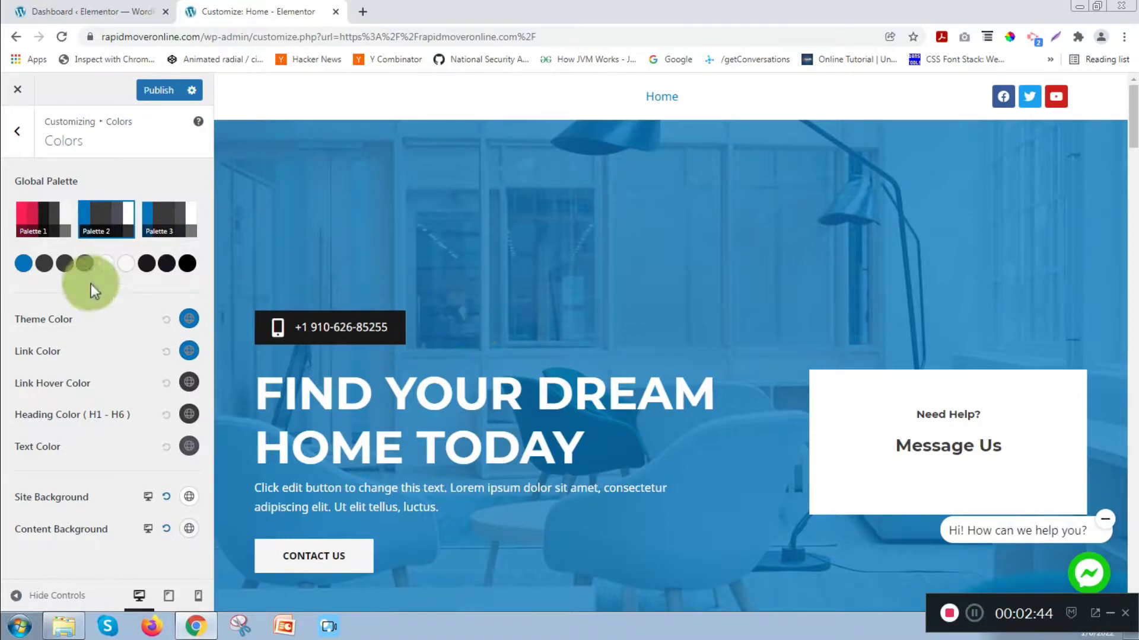
click(173, 219)
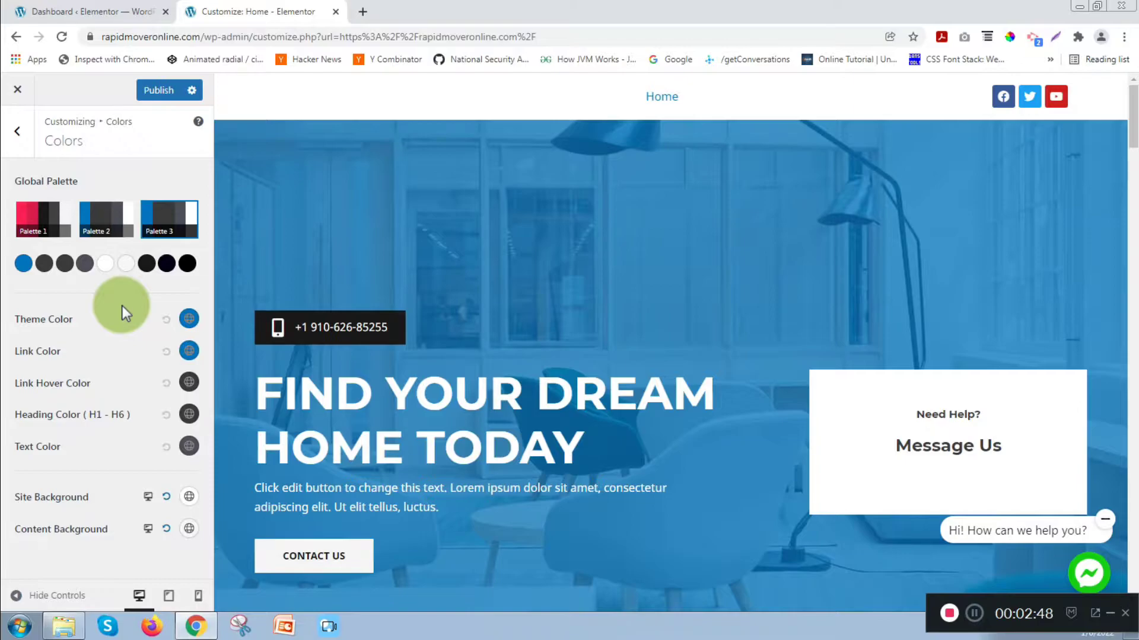
click(43, 217)
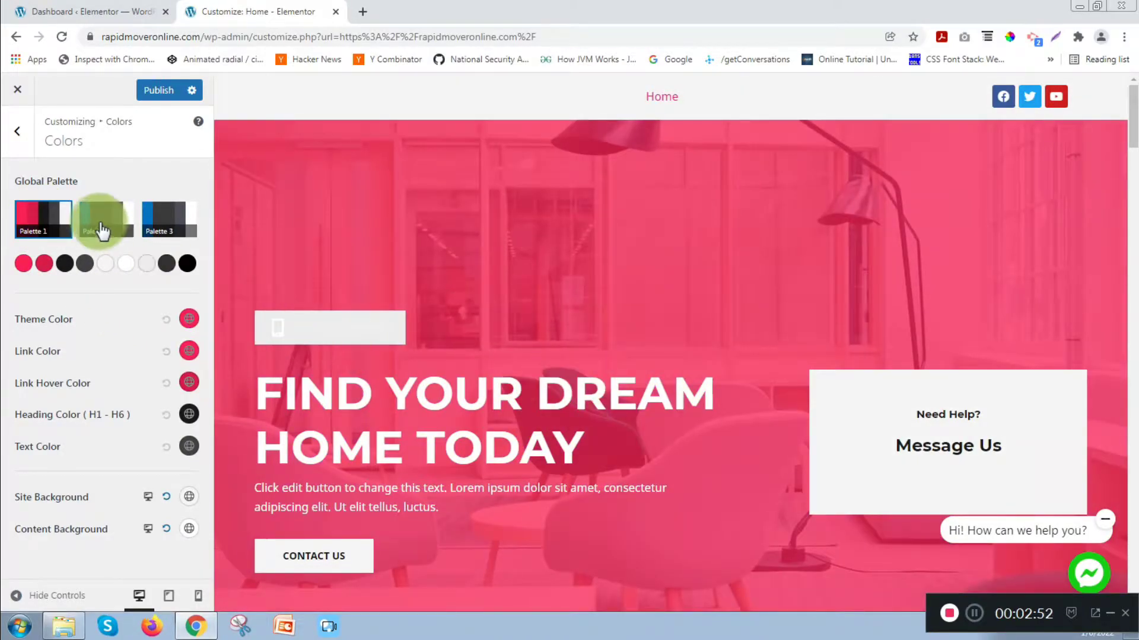
click(100, 229)
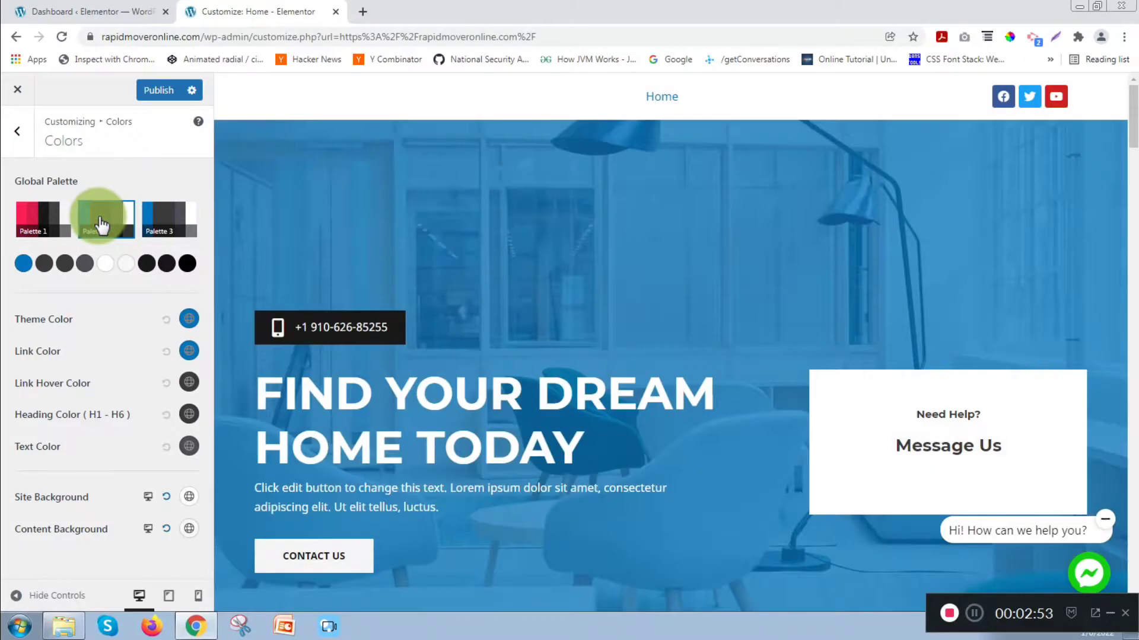
click(172, 233)
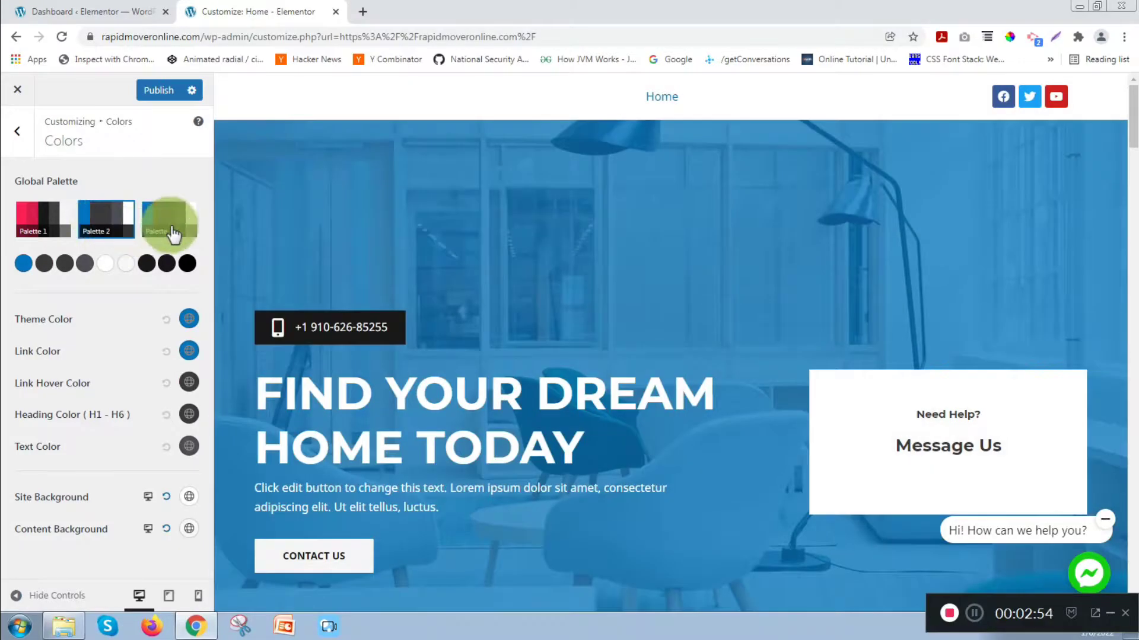
click(176, 223)
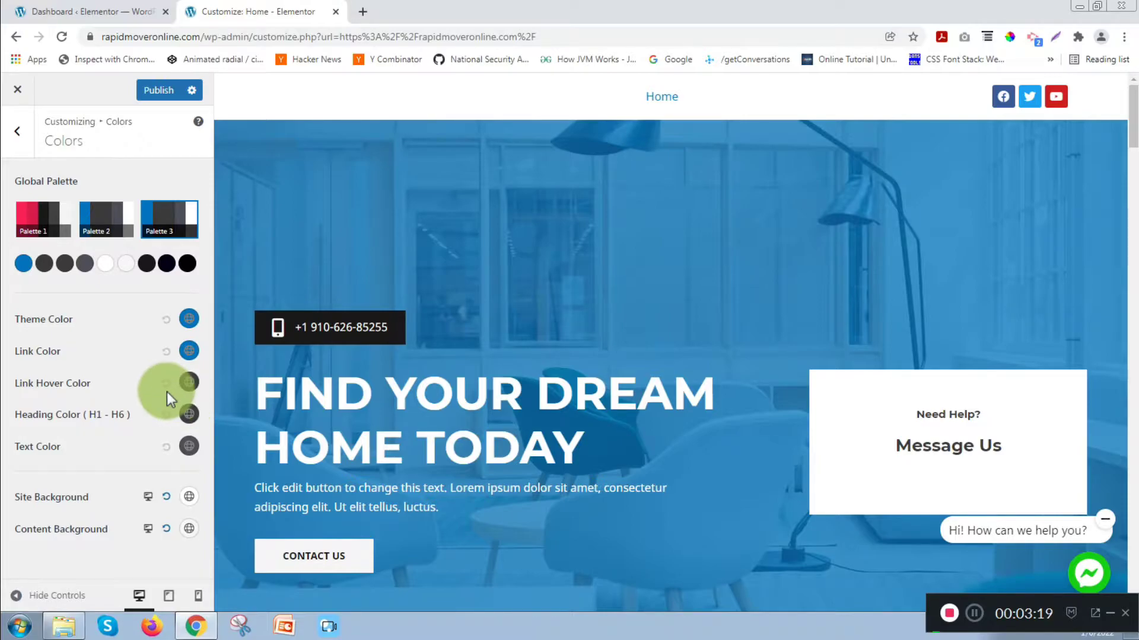
Set the global Heading Color (H1 - H6) to a dark red and return to the Global settings.
click(189, 415)
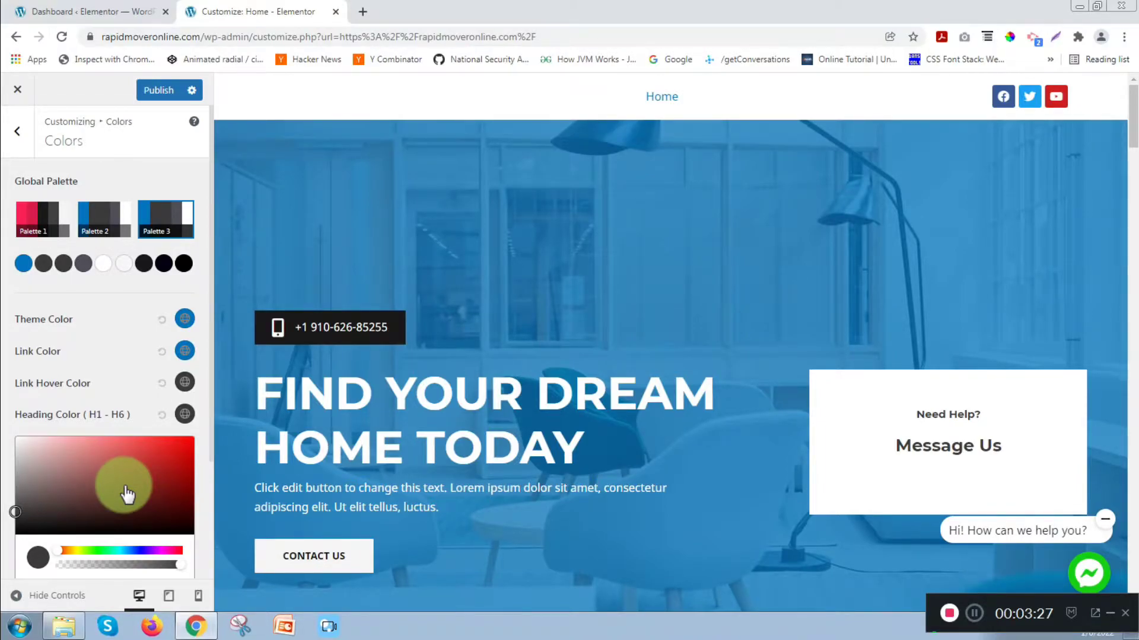
mouse_move(121, 483)
mouse_down()
mouse_move(43, 447)
mouse_move(133, 475)
mouse_up()
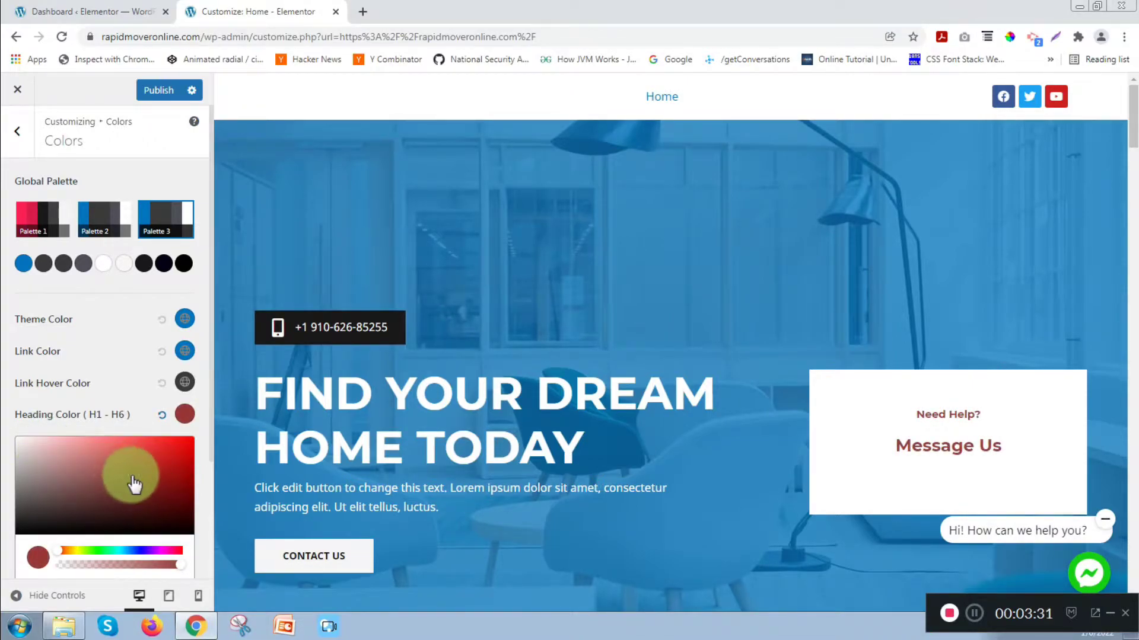
click(97, 354)
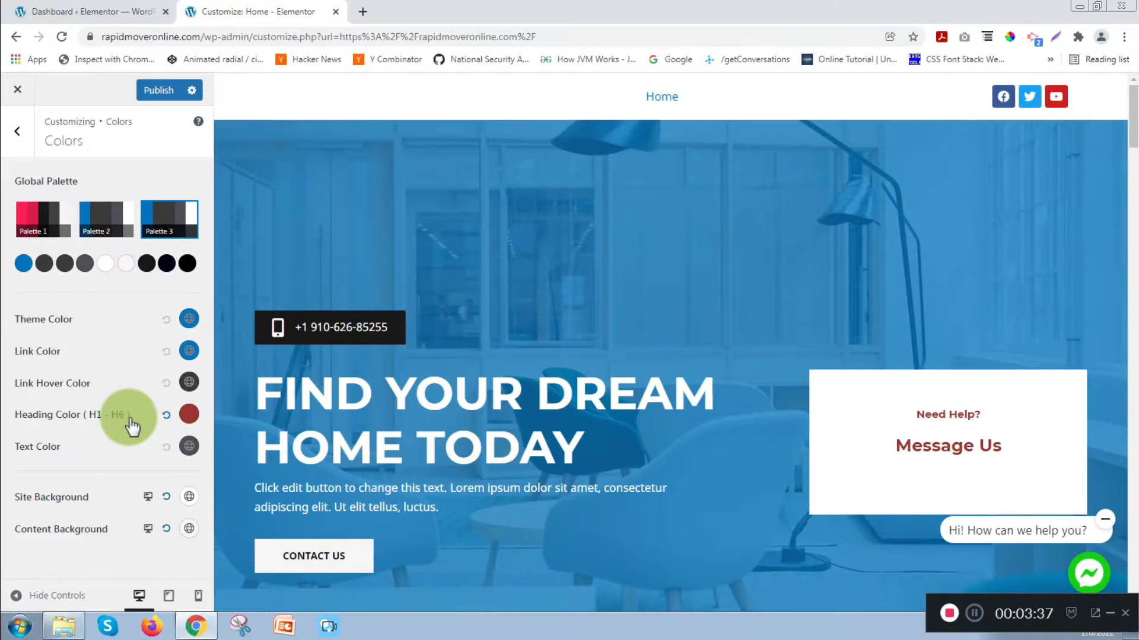
click(16, 133)
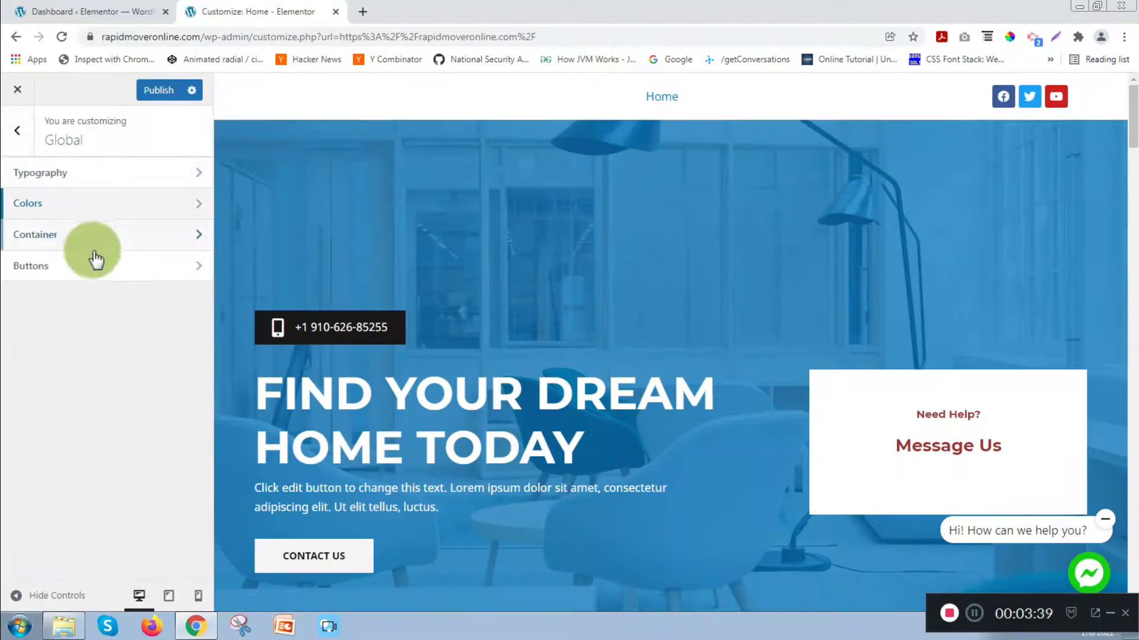
Open the global Container settings, review the width and Layout options, and set the Page Layout to Boxed.
click(112, 239)
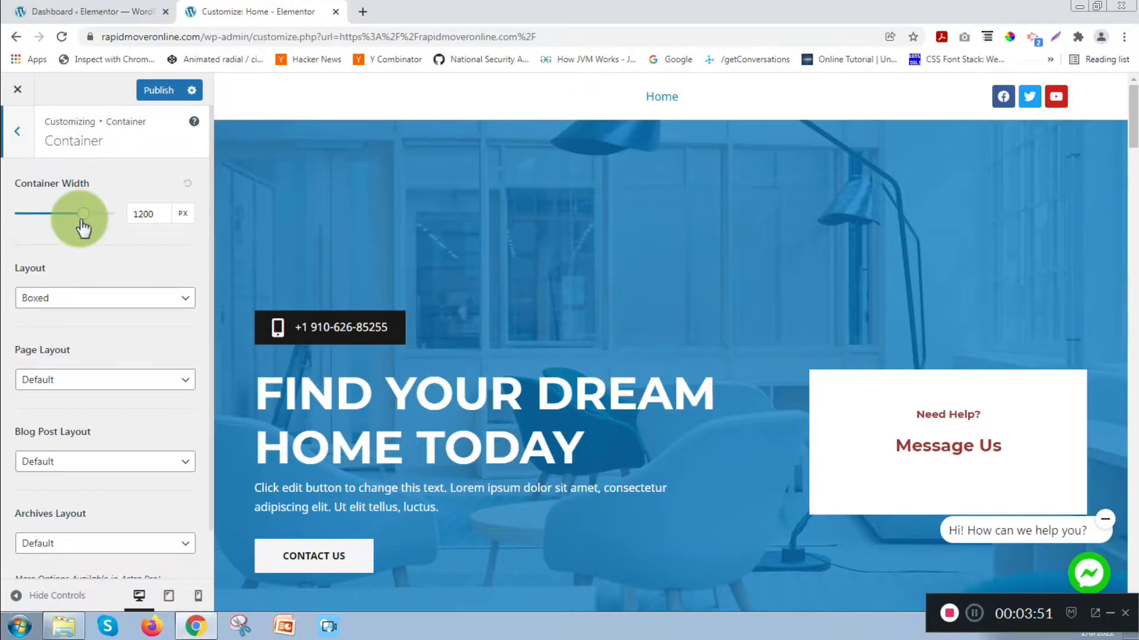
click(151, 220)
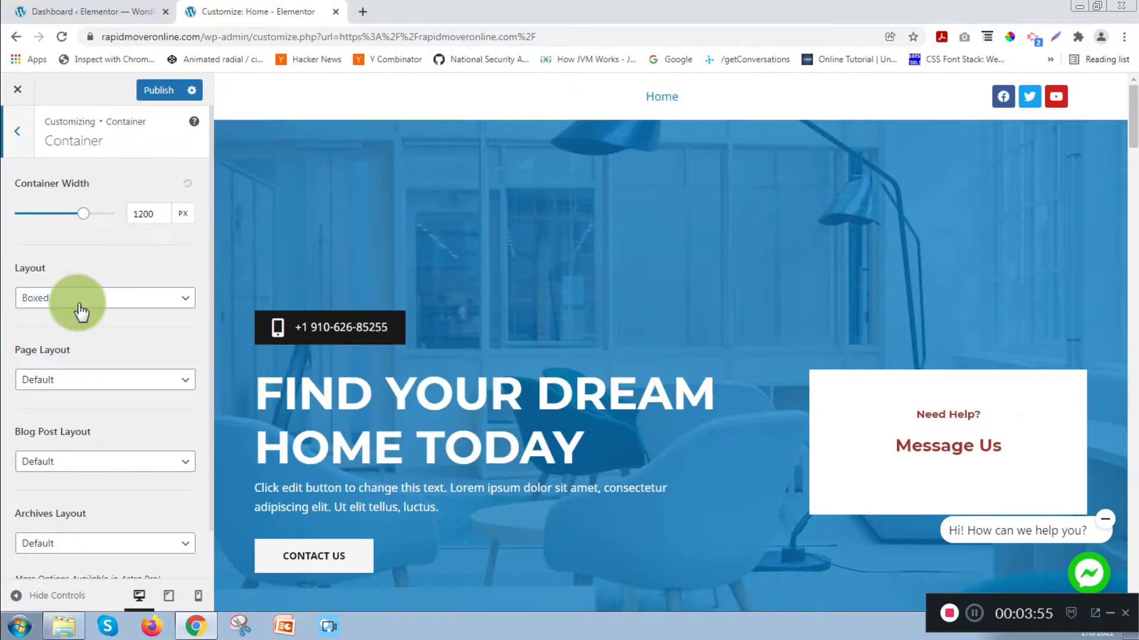
click(101, 301)
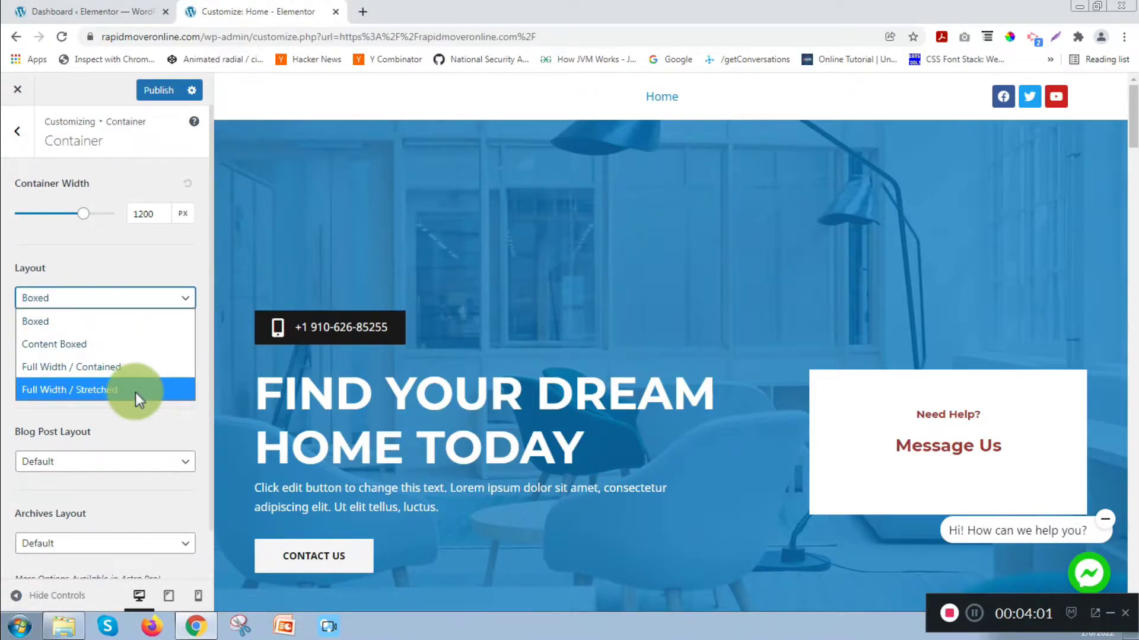
click(151, 311)
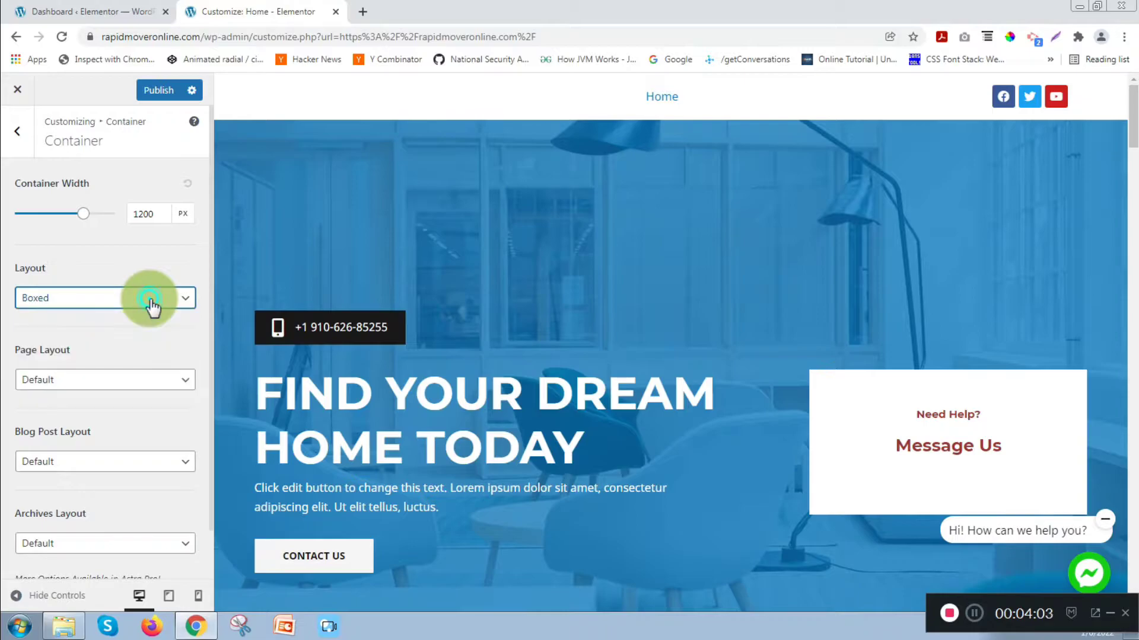
click(141, 387)
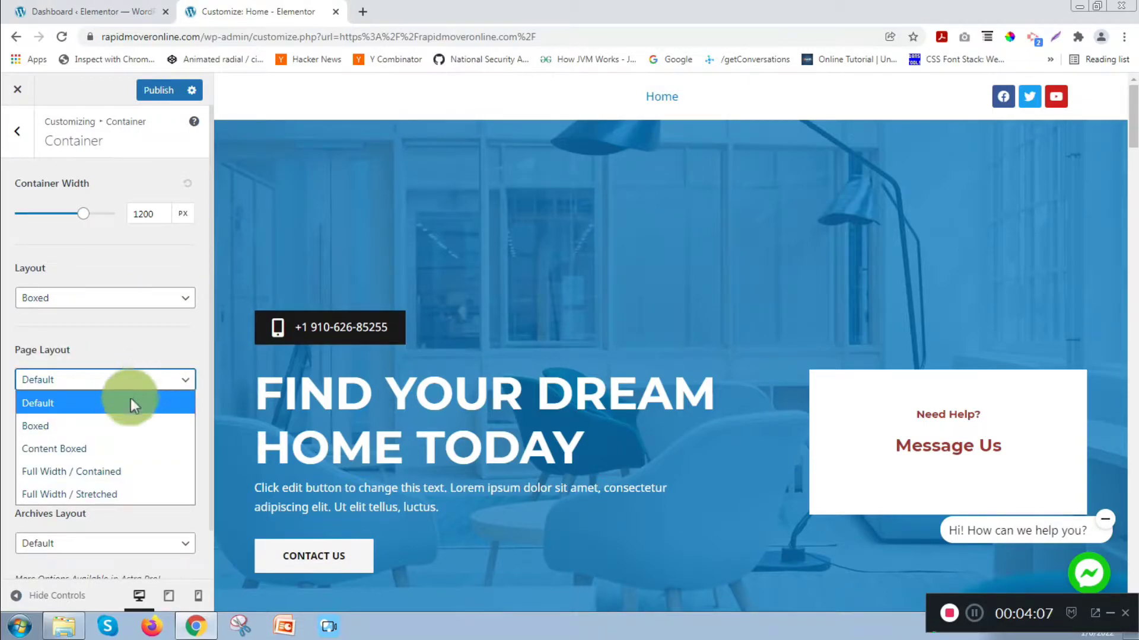
click(77, 429)
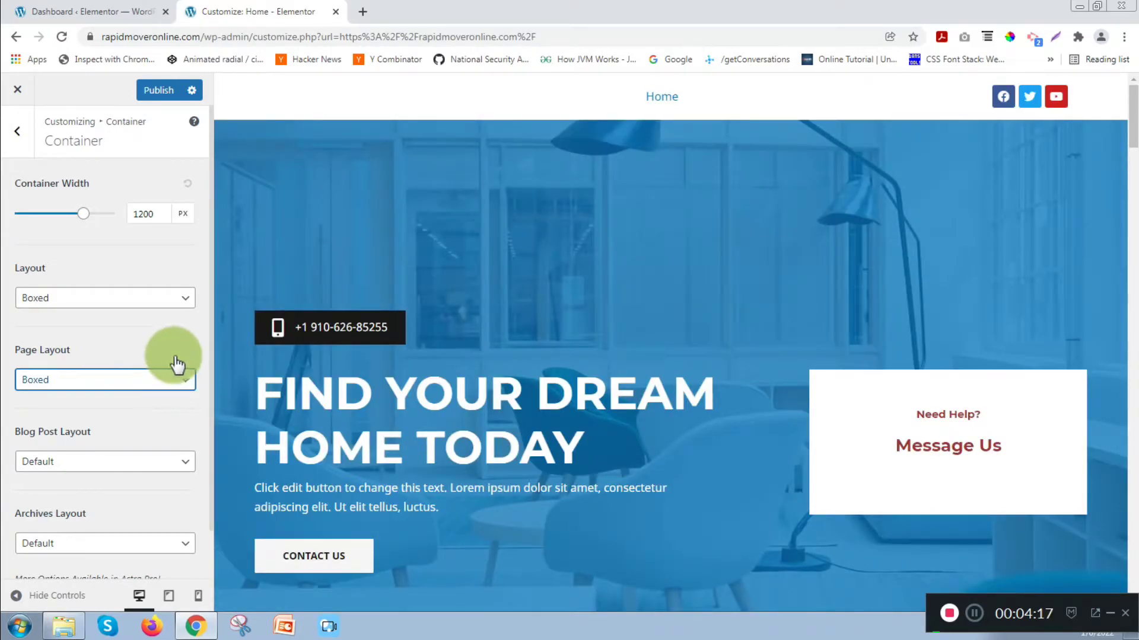
Examine the home page preview at full width with the customizer controls hidden, and restore the controls.
click(13, 595)
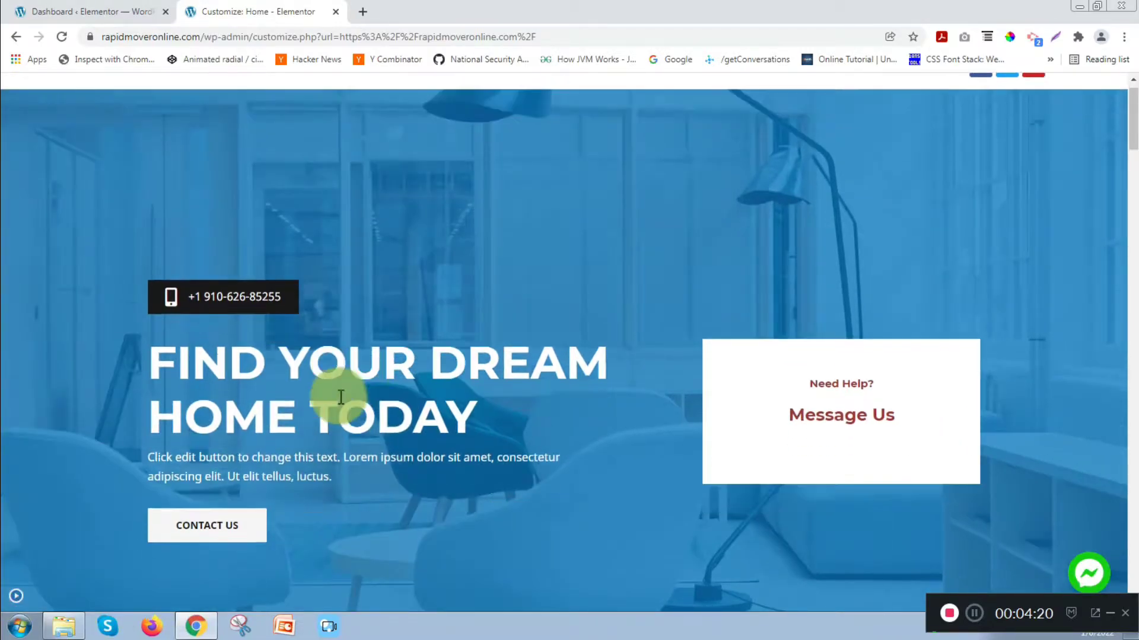
scroll(338, 393, down, 10)
scroll(341, 396, down, 10)
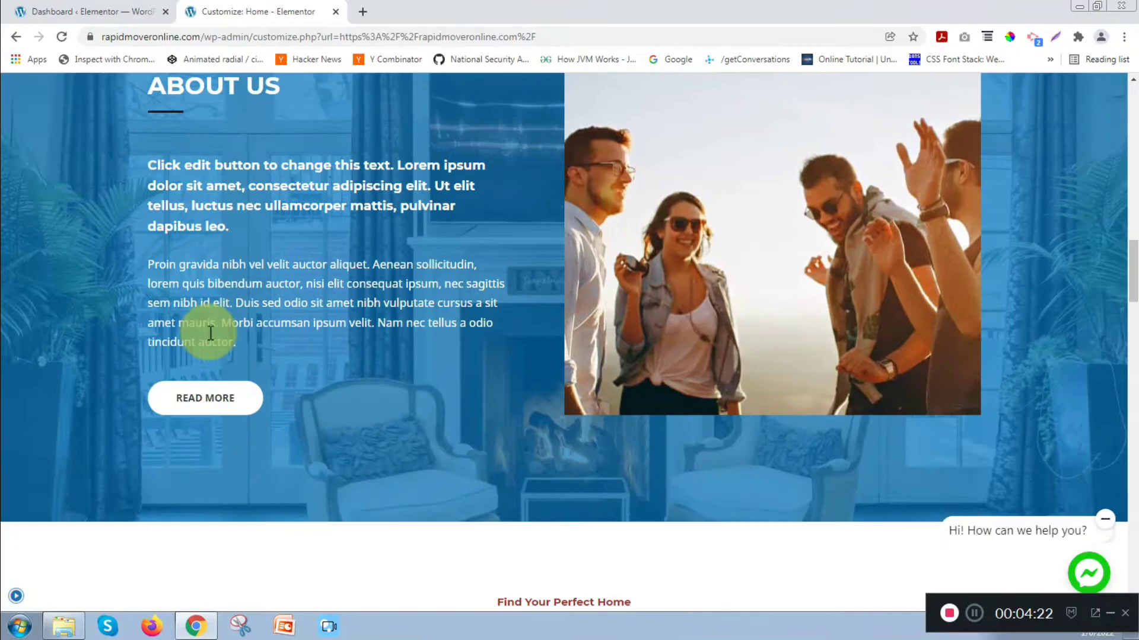
scroll(203, 323, up, 11)
scroll(8, 242, up, 10)
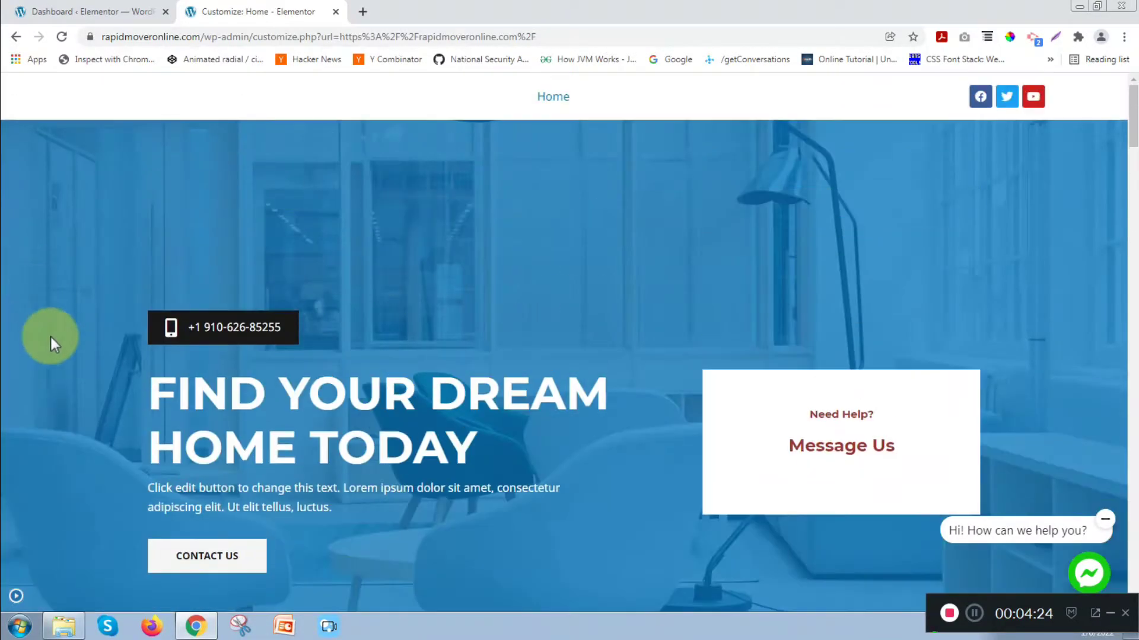
click(18, 596)
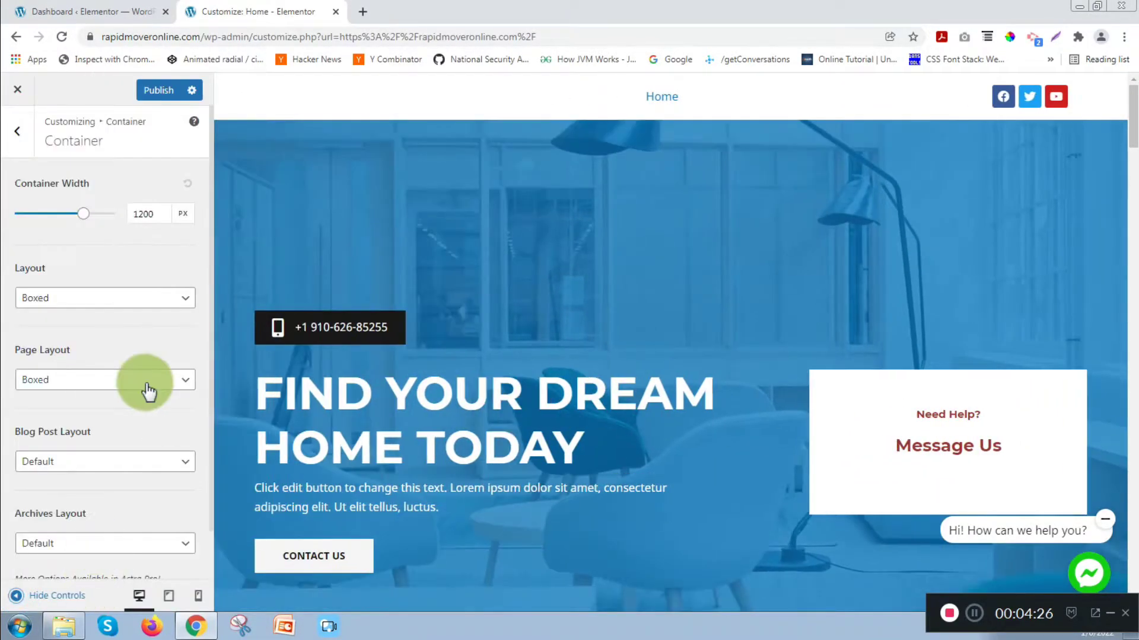
Review the container's Layout, Page Layout, Blog Post Layout and Archives Layout options and return to the Global settings.
click(116, 305)
click(123, 304)
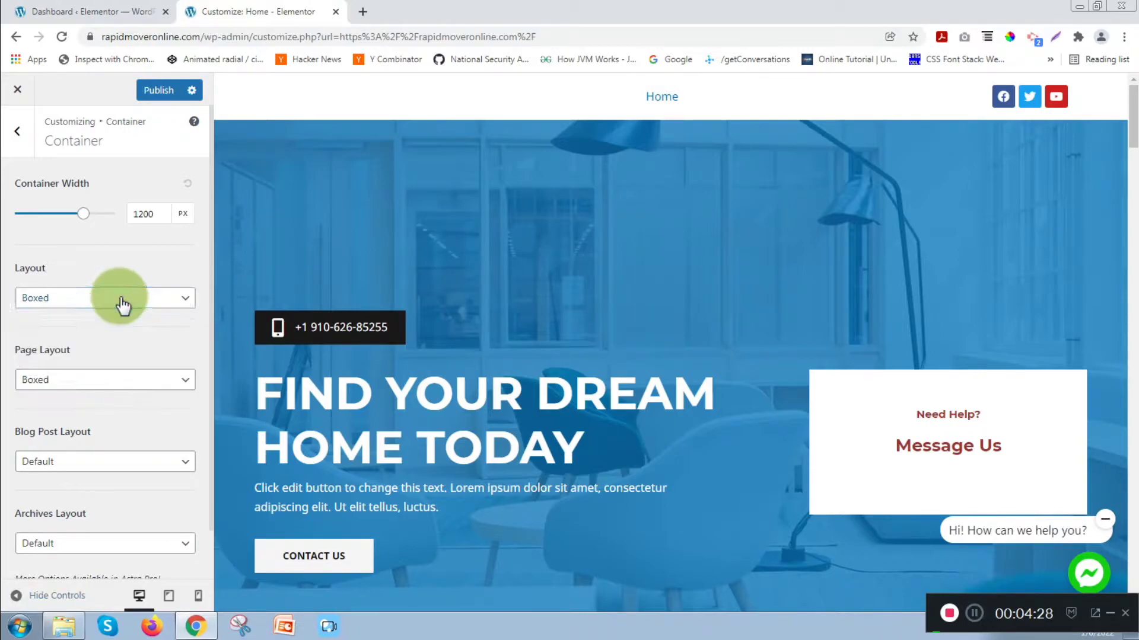
click(107, 382)
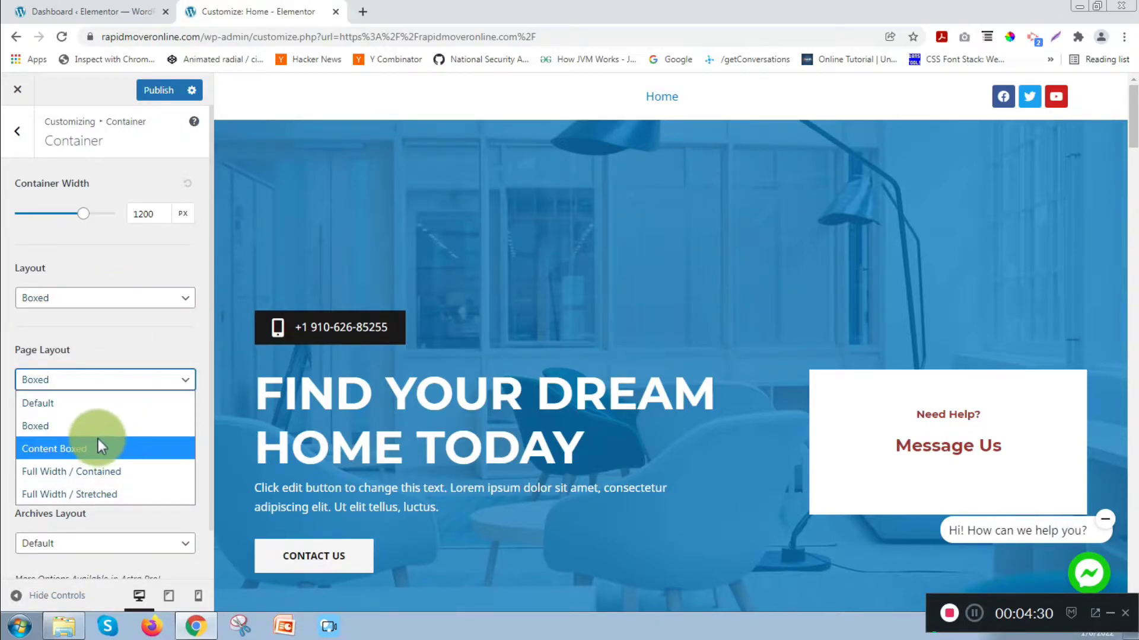
click(147, 347)
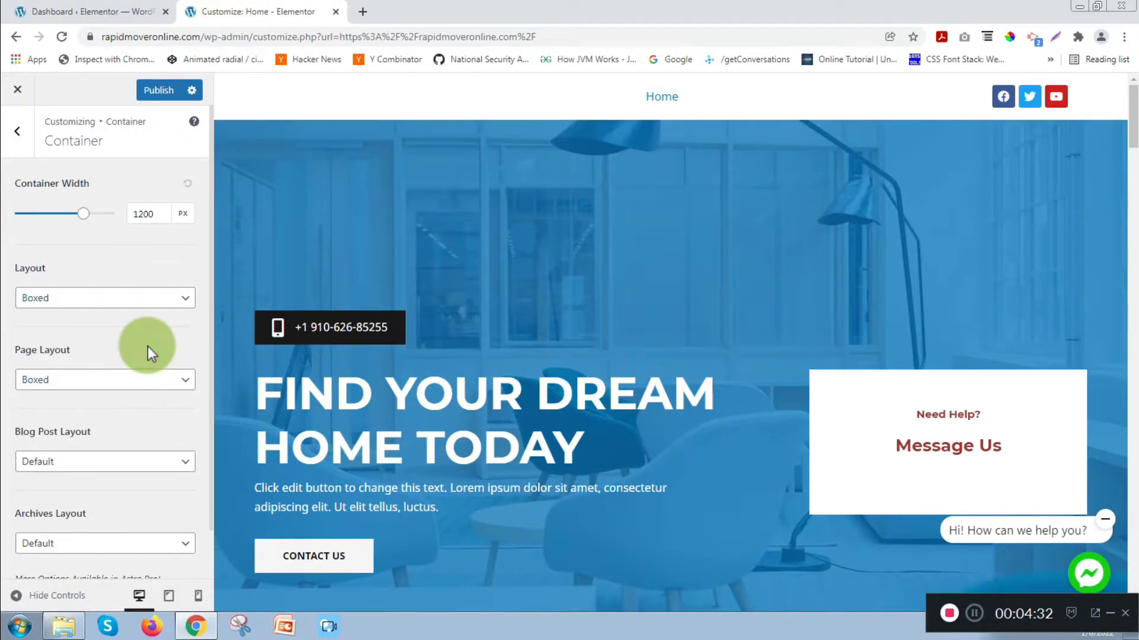
scroll(148, 346, down, 1)
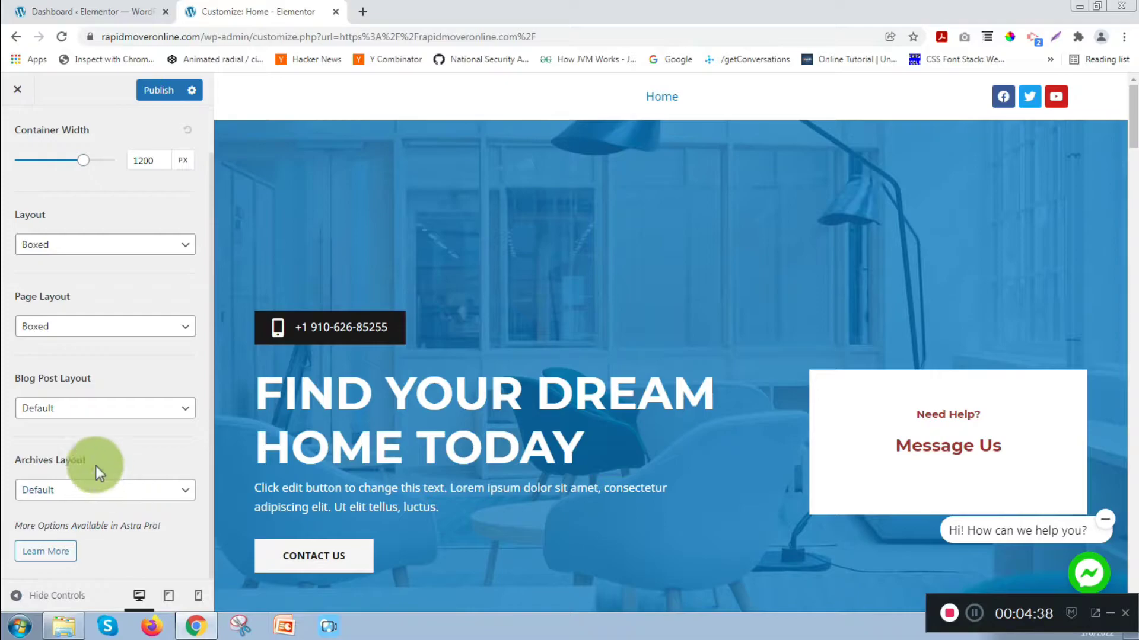
scroll(56, 460, up, 1)
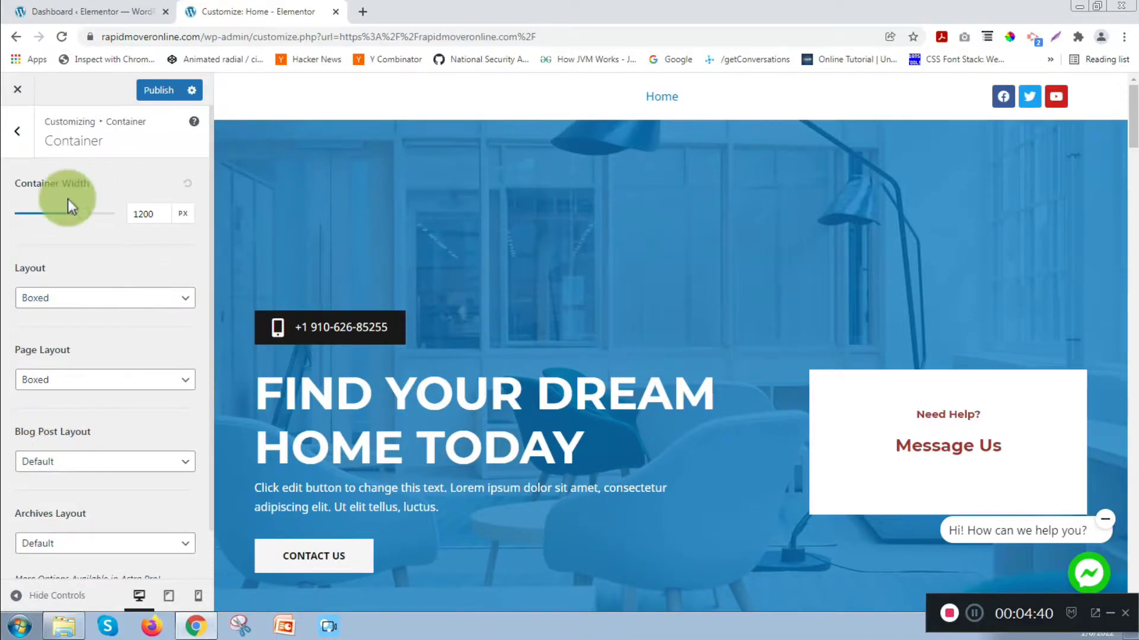
click(18, 145)
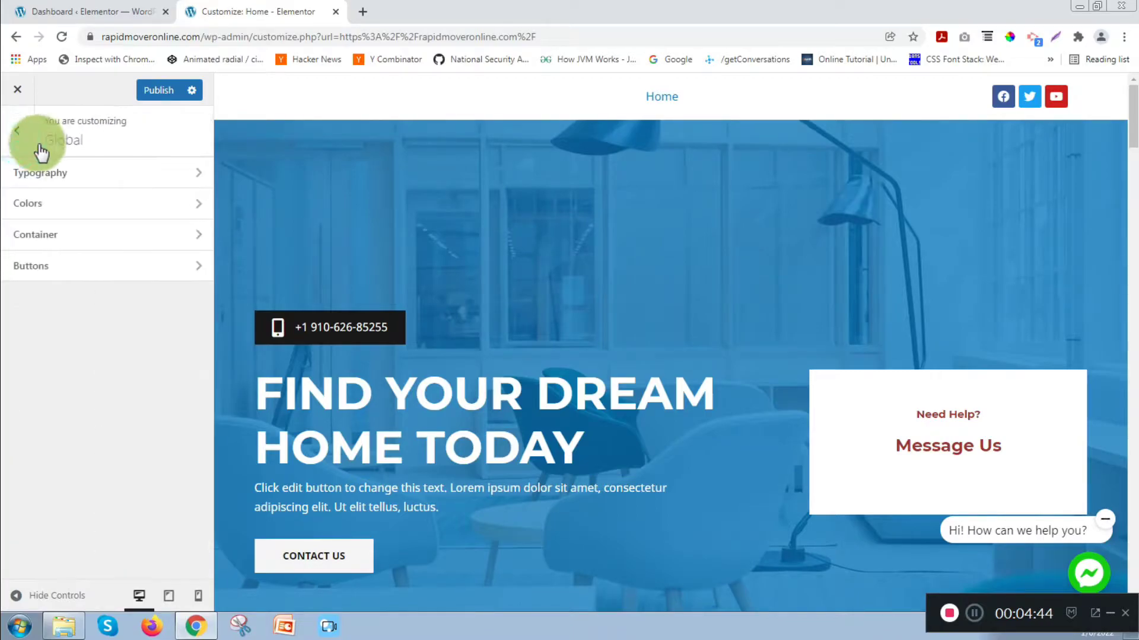
Compare the global button presets on the home page preview and apply the filled preset with square corners.
click(84, 275)
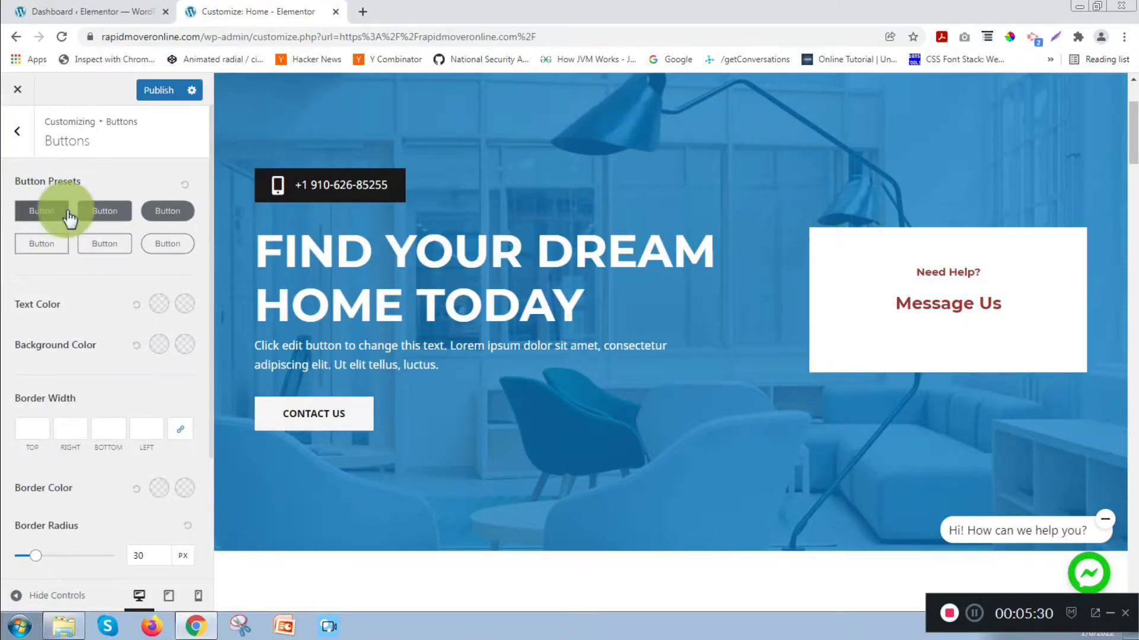
click(107, 211)
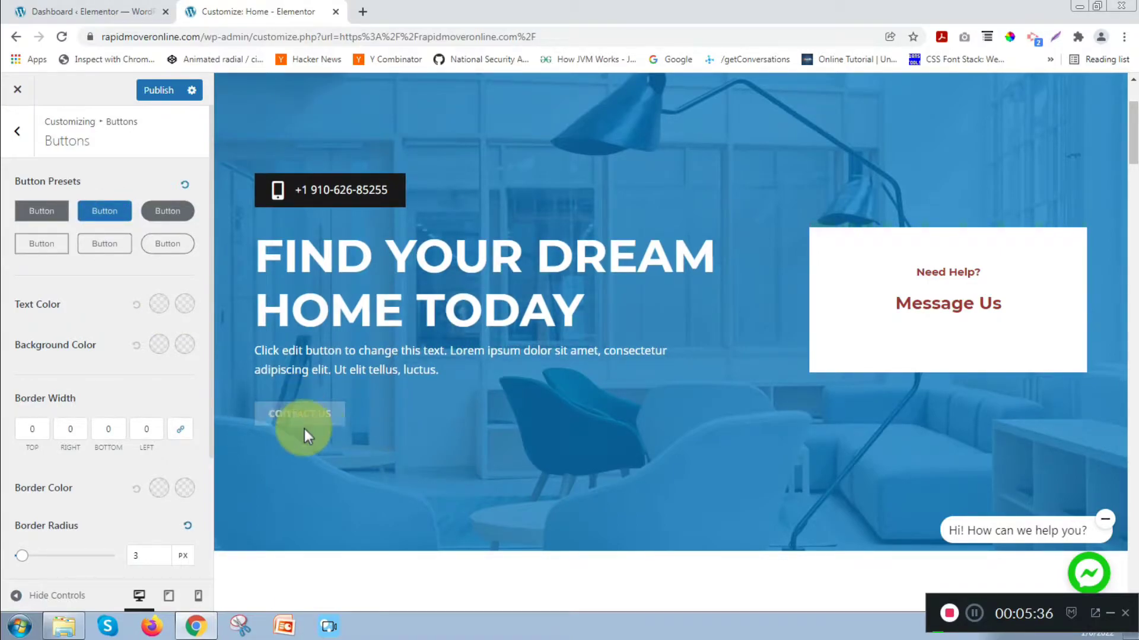
click(42, 251)
click(102, 248)
click(164, 248)
click(88, 217)
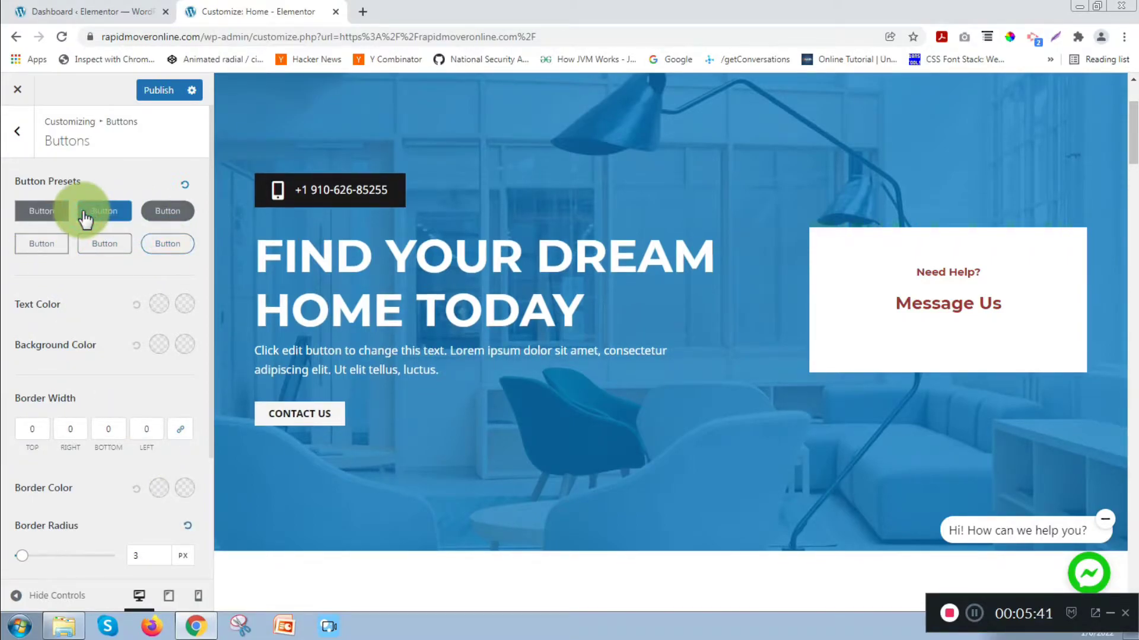
click(53, 218)
Try white (#ffffff) as the button text and background colors, and reset both colors.
scroll(110, 291, down, 1)
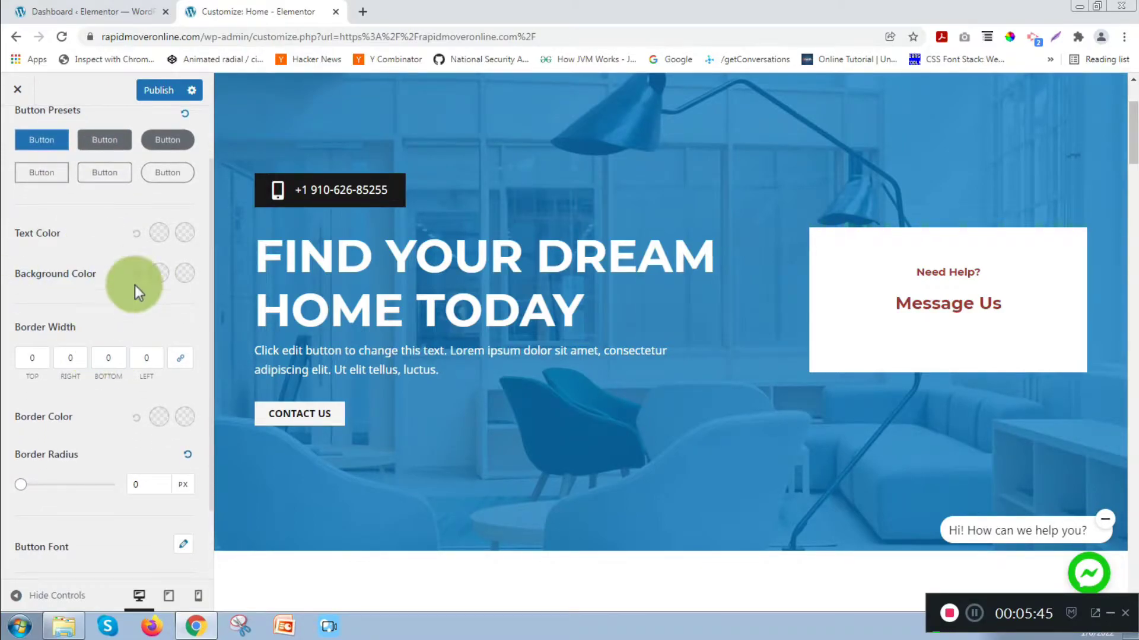
click(158, 231)
drag(117, 308, 14, 235)
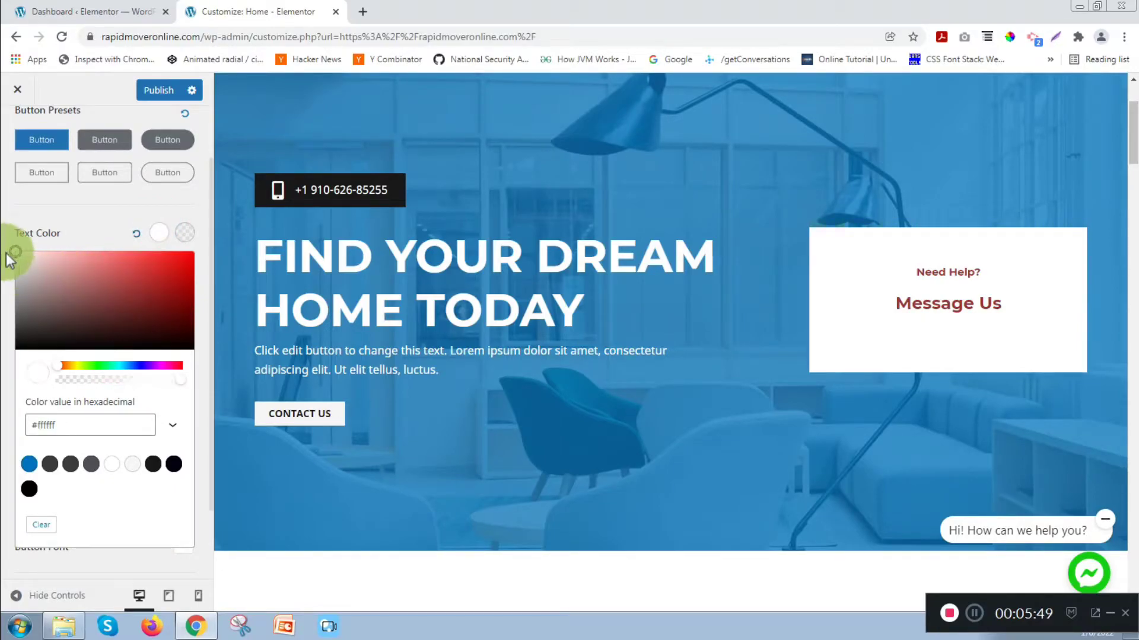
click(108, 243)
click(26, 142)
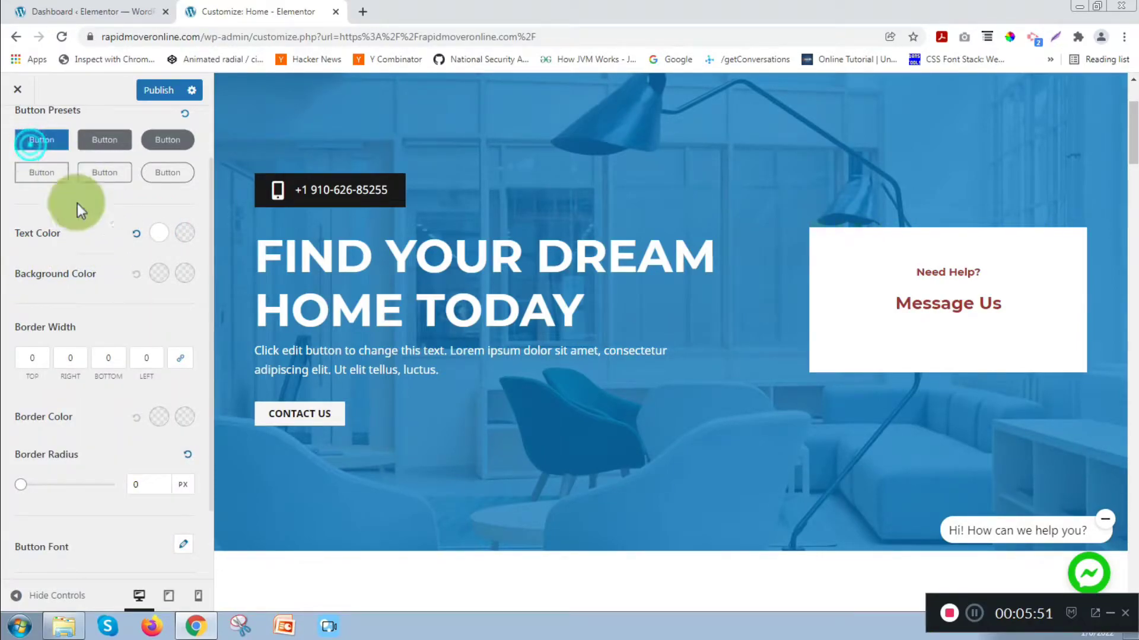
click(160, 280)
drag(83, 347, 17, 290)
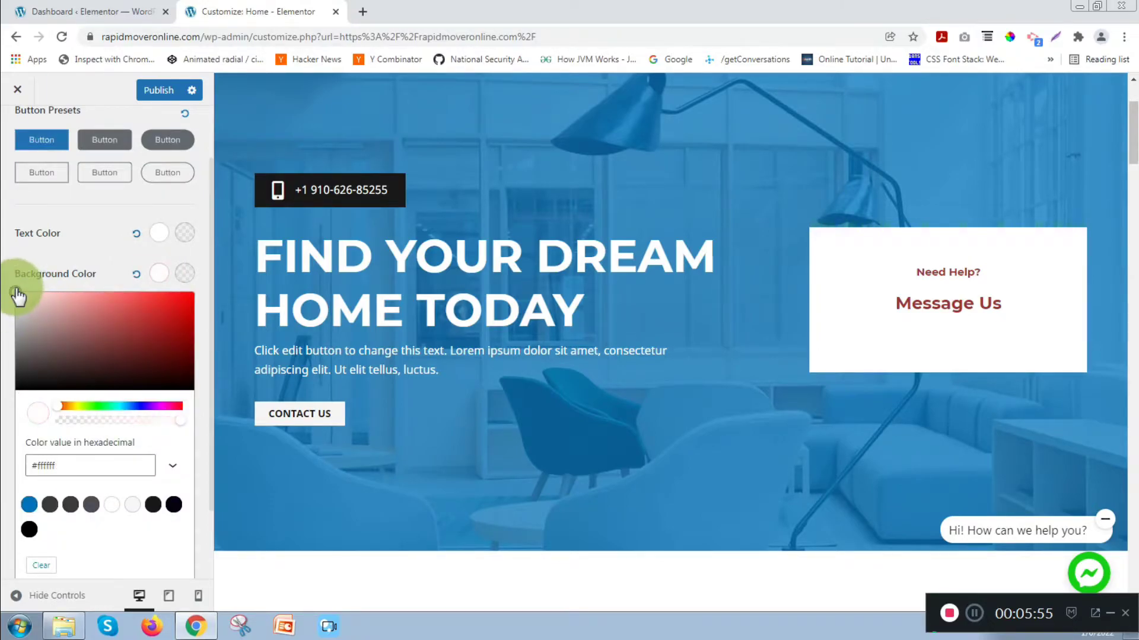
click(131, 240)
click(137, 273)
Examine the button border, padding and font settings, from family and size to letter spacing, and return to the Global settings.
scroll(115, 332, down, 1)
scroll(83, 415, down, 1)
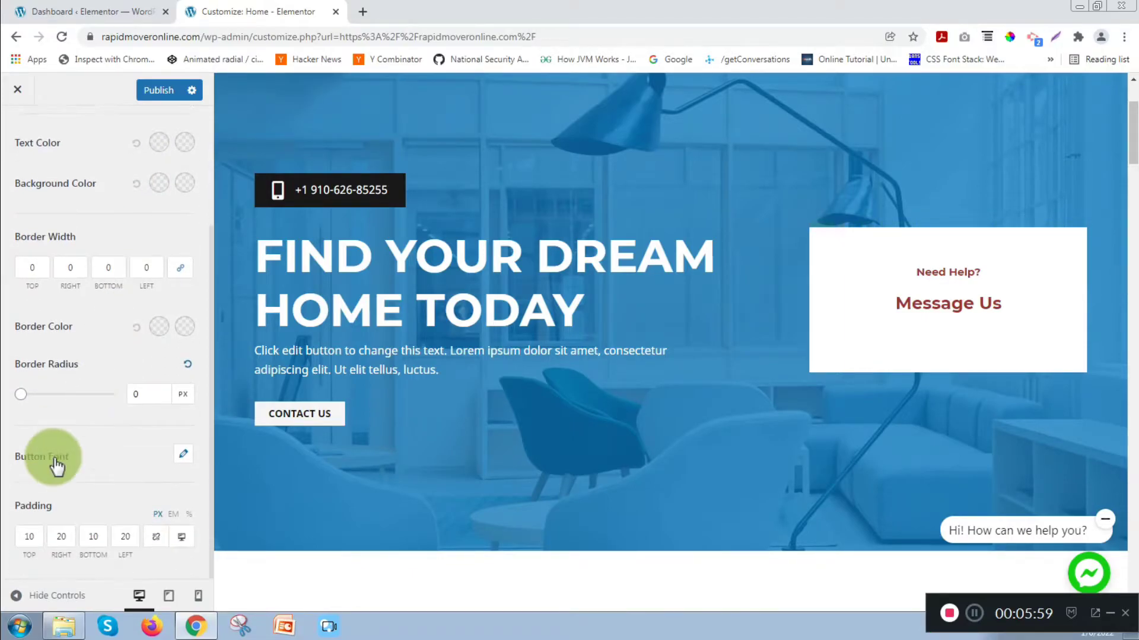
click(183, 454)
scroll(85, 465, down, 2)
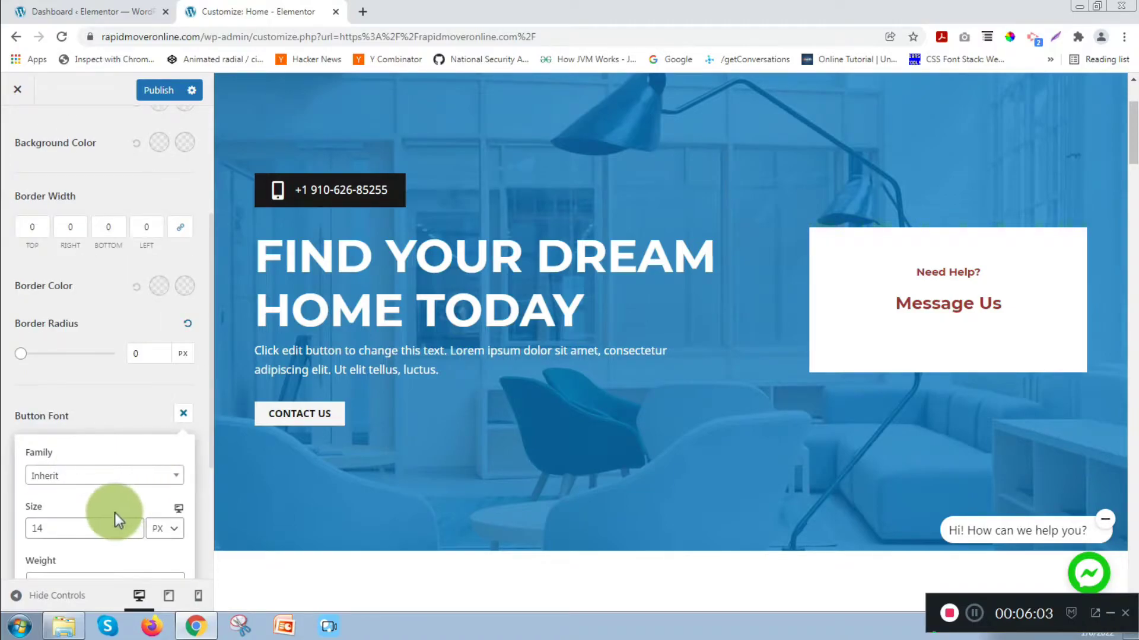
scroll(107, 511, down, 5)
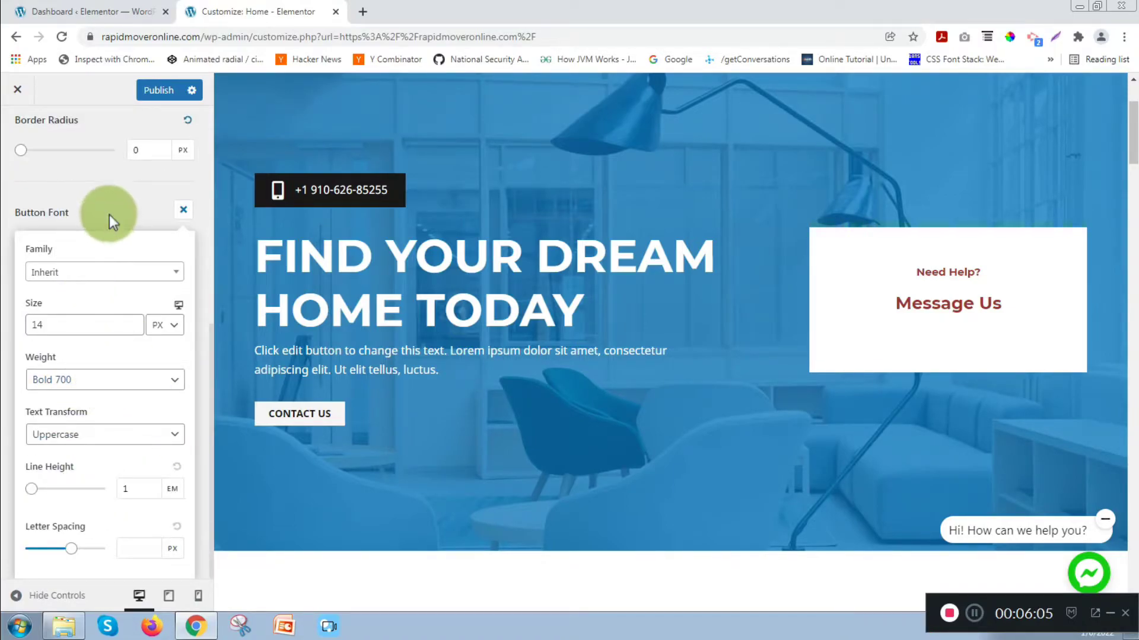
click(109, 215)
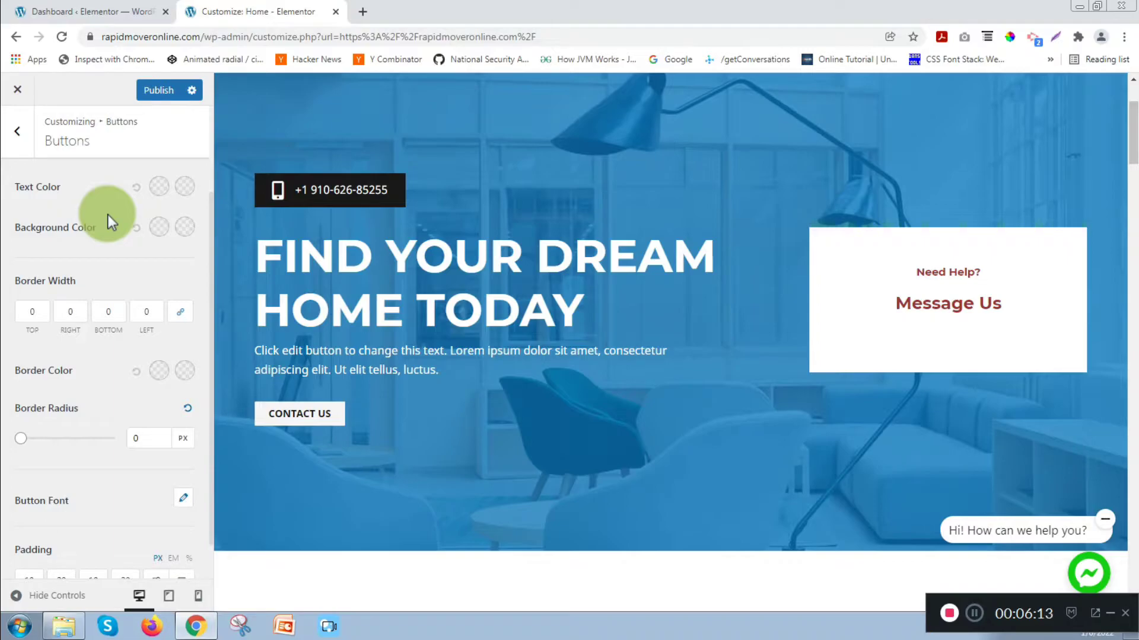
scroll(103, 293, up, 2)
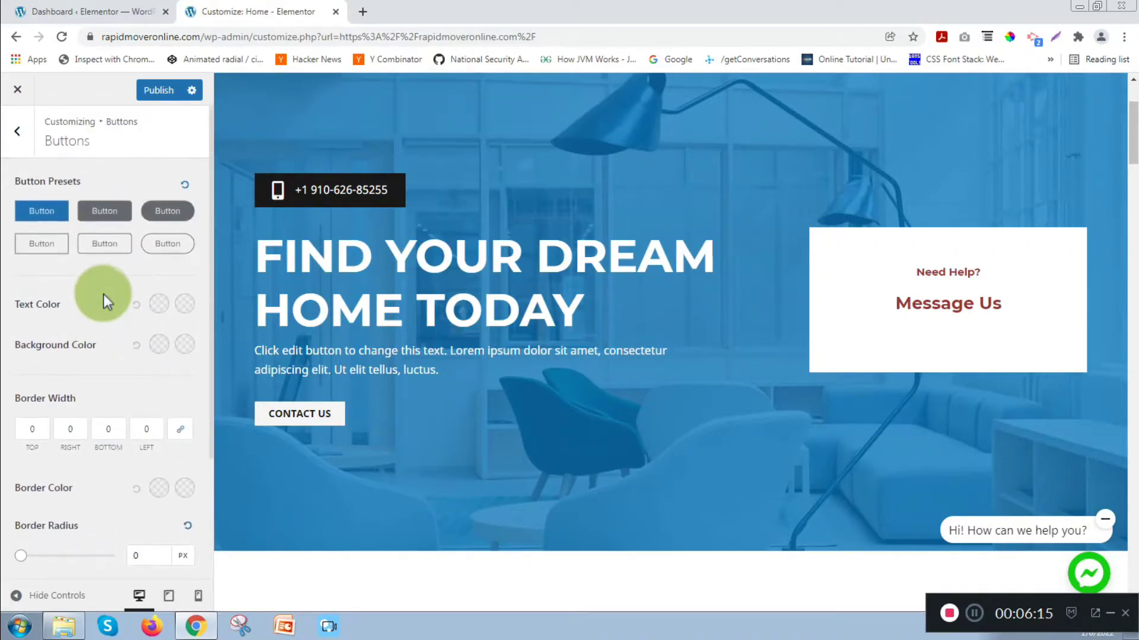
click(16, 131)
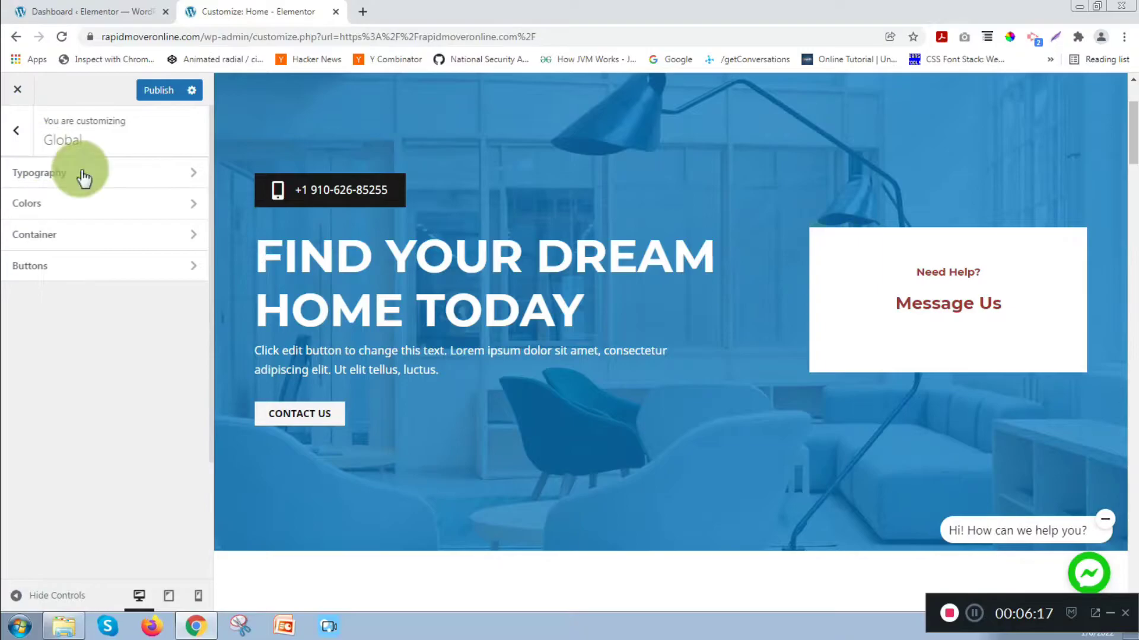
Examine the Header Builder layout with the home page preview, and its Site Title & Logo settings down to the site icon.
click(17, 131)
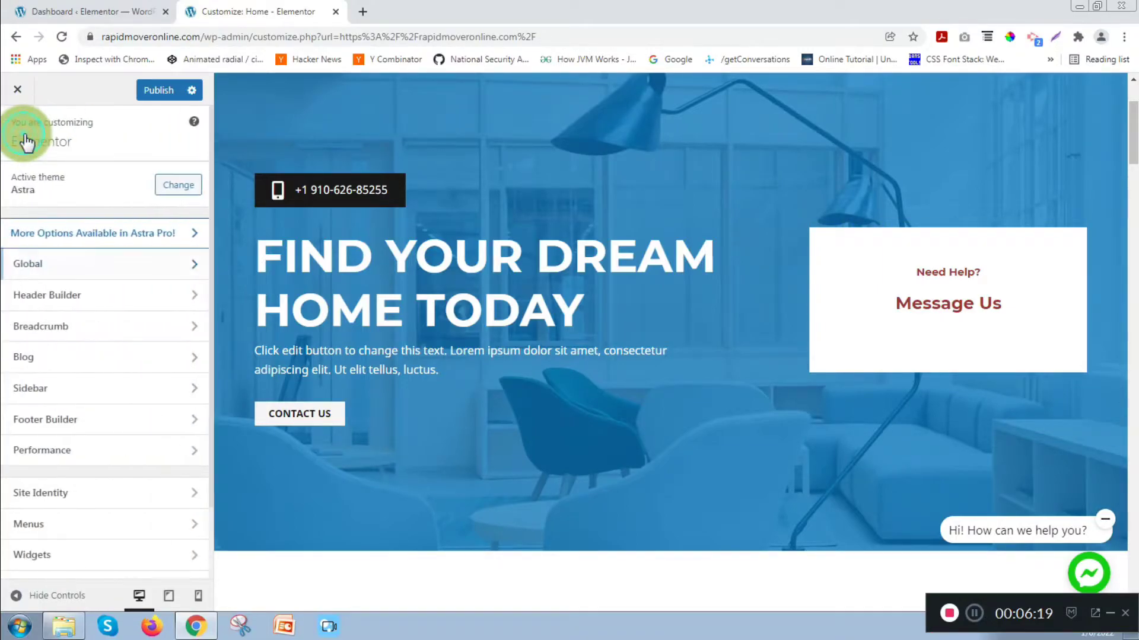
click(95, 303)
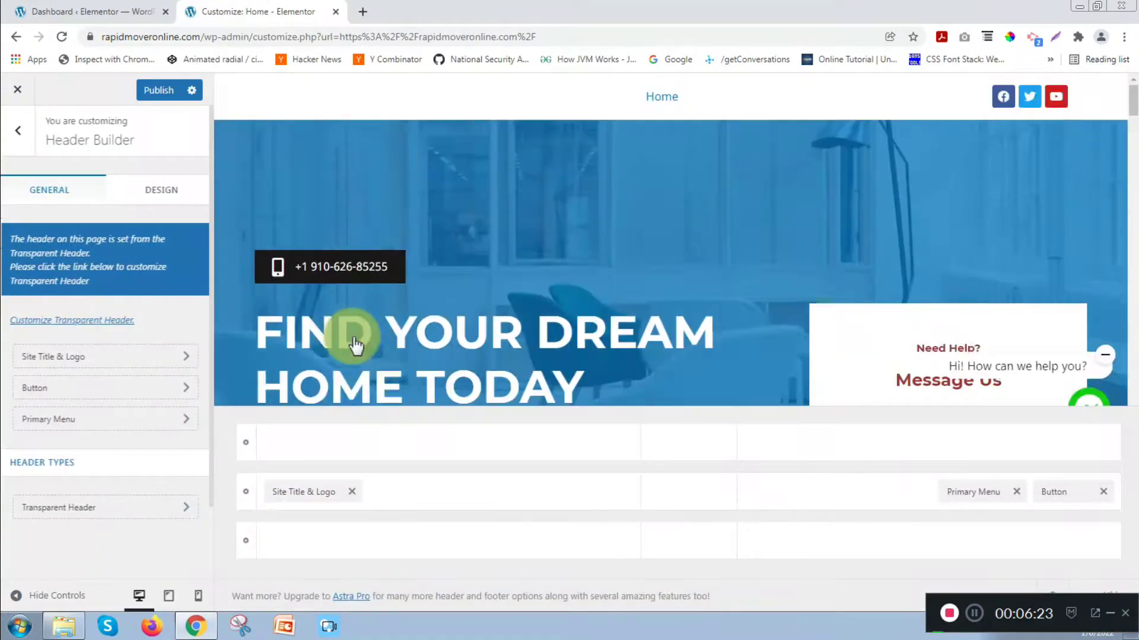
scroll(350, 335, down, 5)
scroll(354, 339, up, 4)
scroll(354, 339, down, 8)
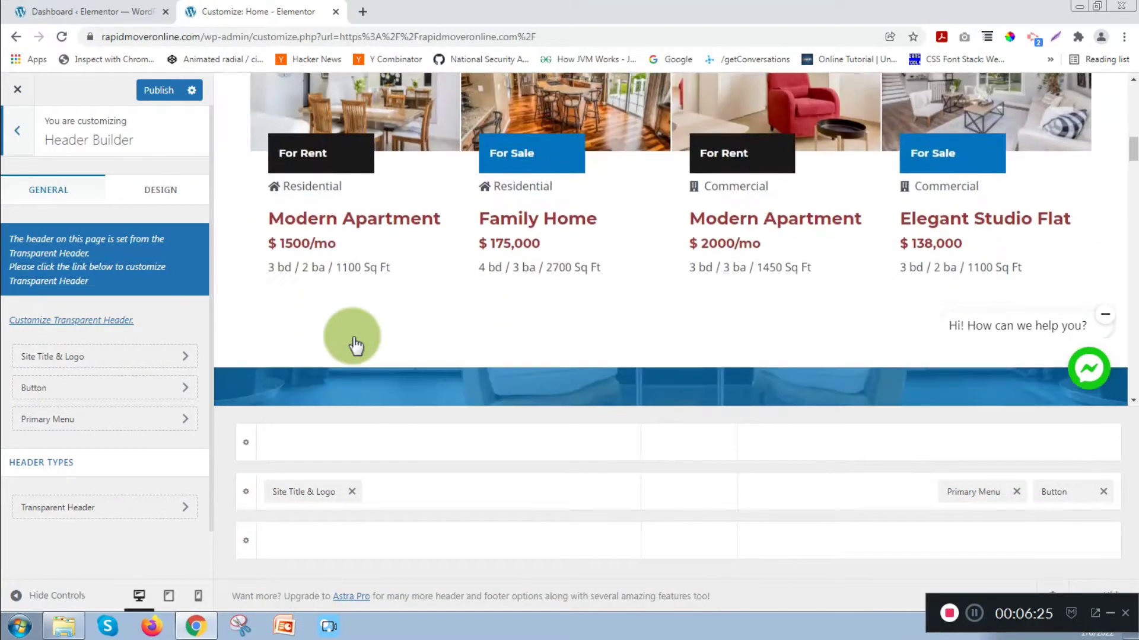
scroll(354, 339, up, 12)
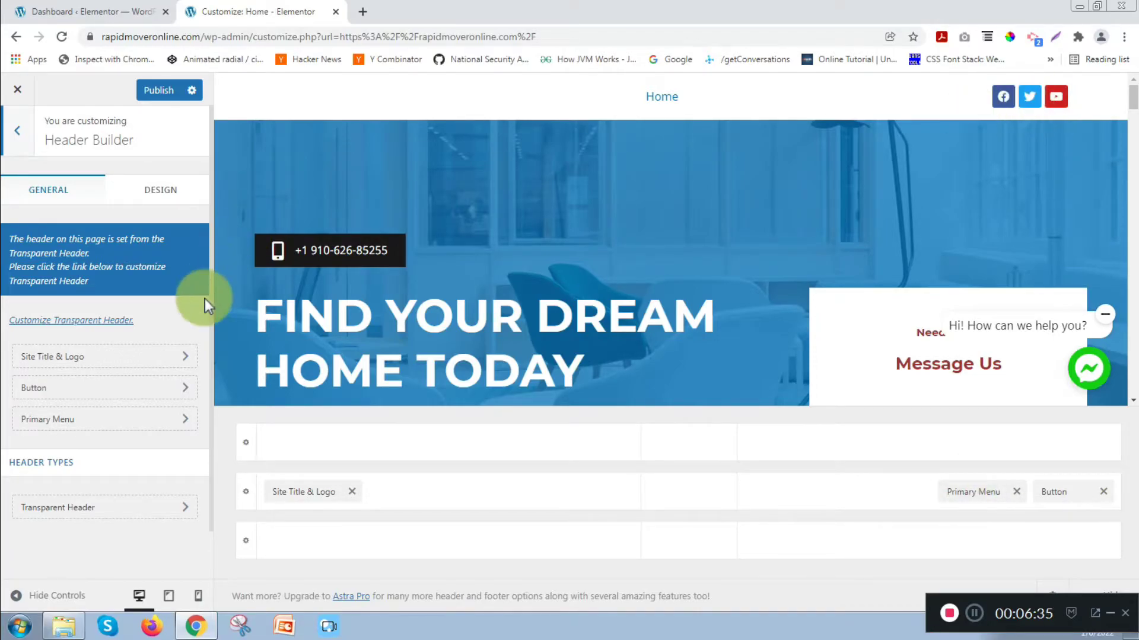
click(111, 361)
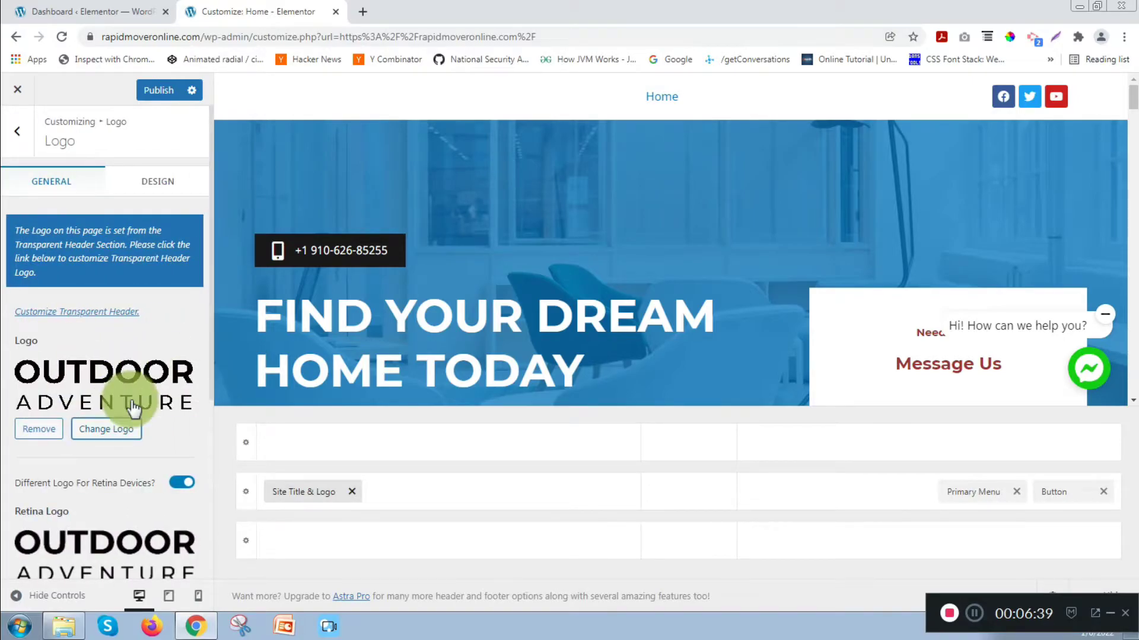
scroll(119, 379, down, 5)
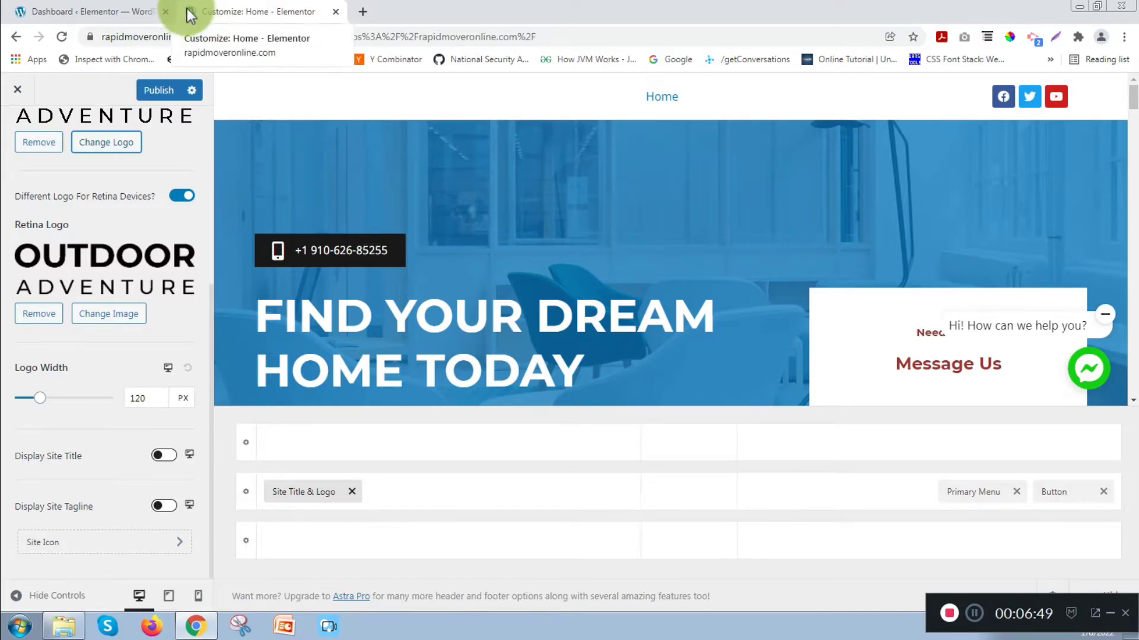
Examine the header's Button settings and the Primary Menu settings in the Header Builder.
scroll(102, 351, up, 5)
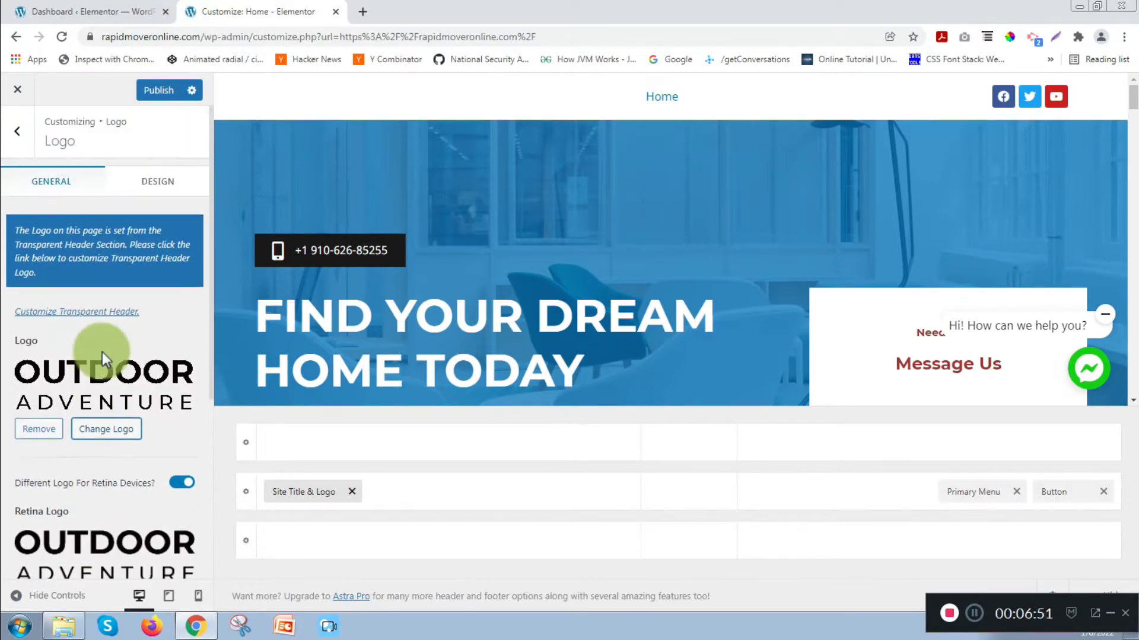
click(18, 132)
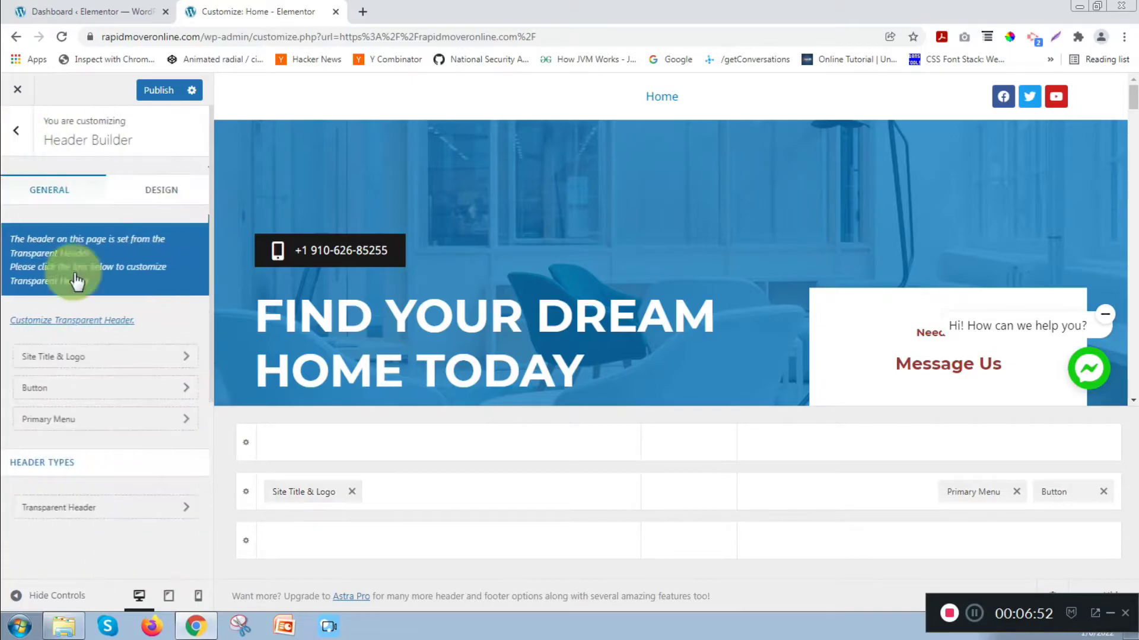
click(119, 389)
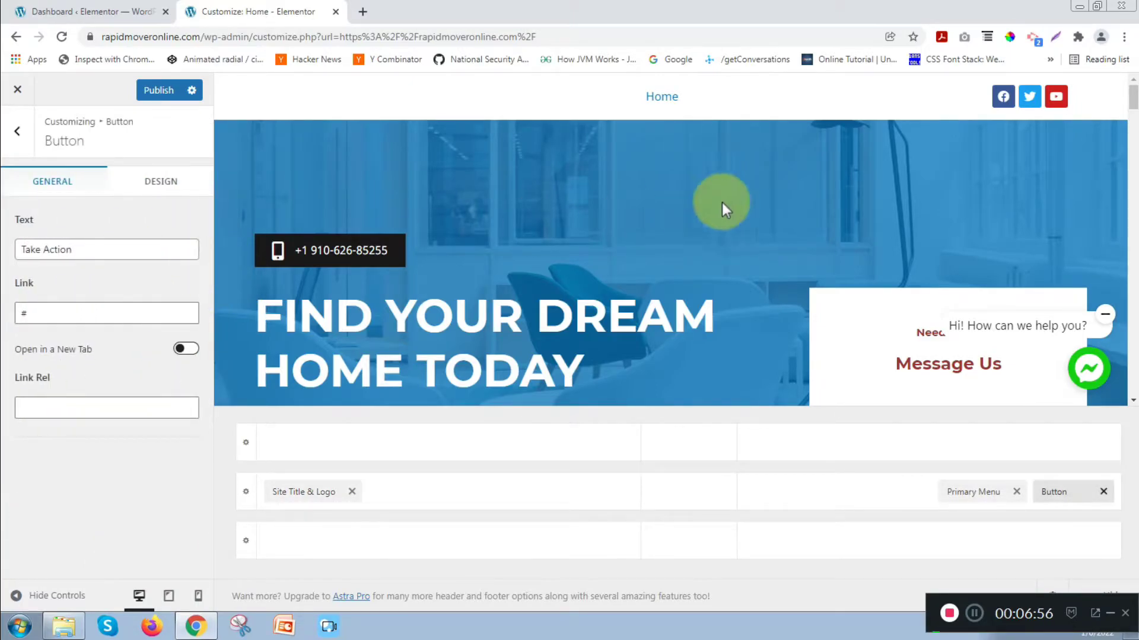
click(22, 131)
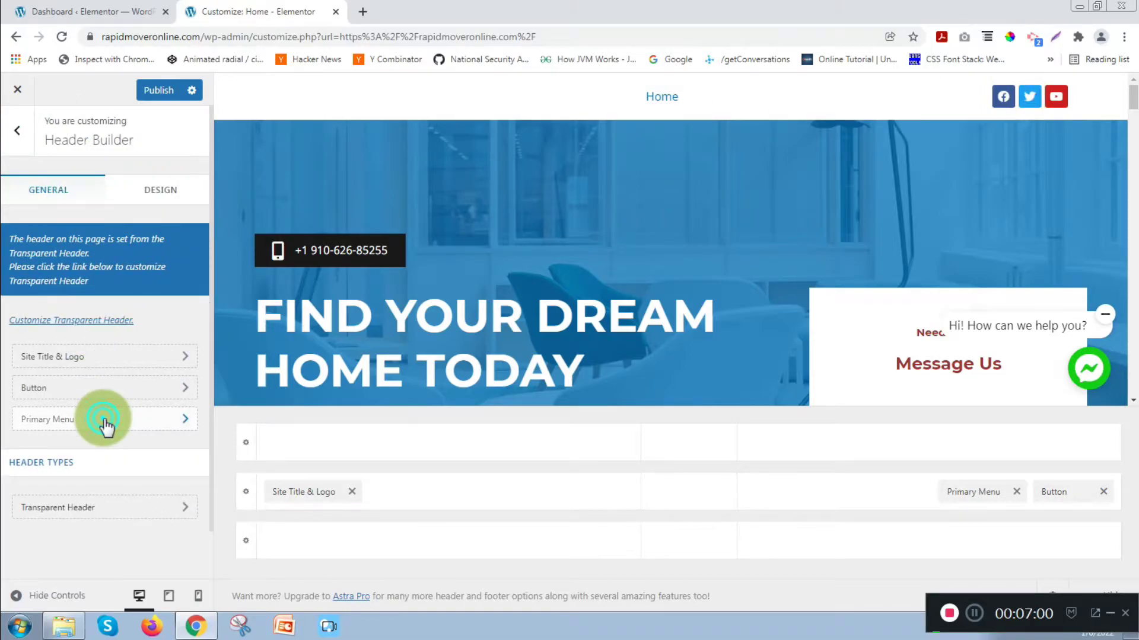
click(105, 422)
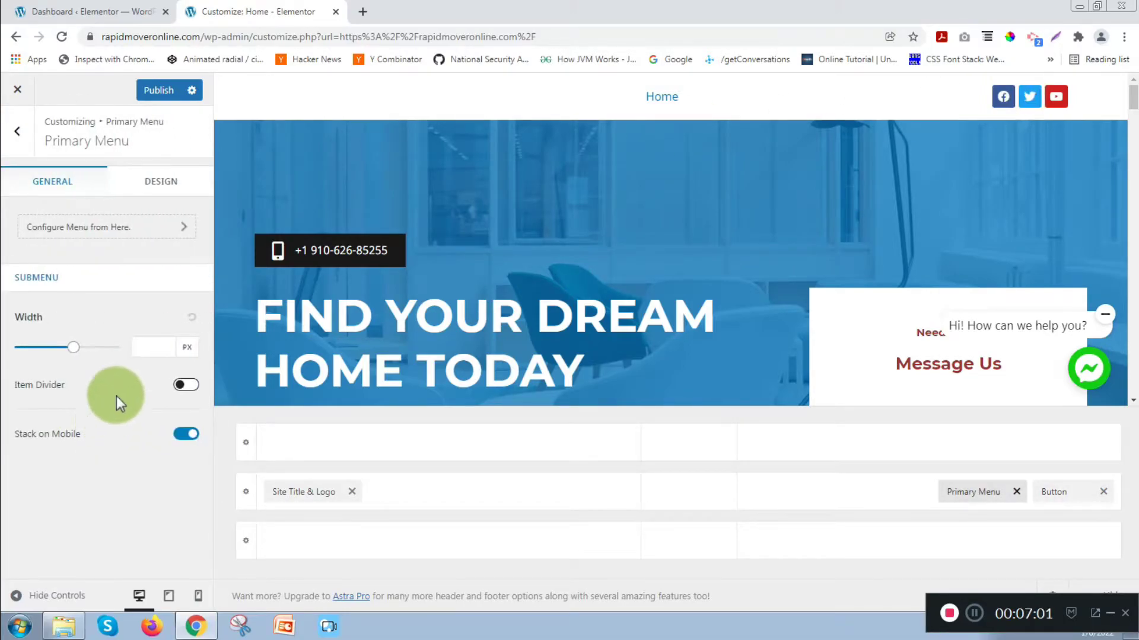
Examine the menu locations, including the choices for the Primary Menu, and return to the main customizer sections.
click(145, 236)
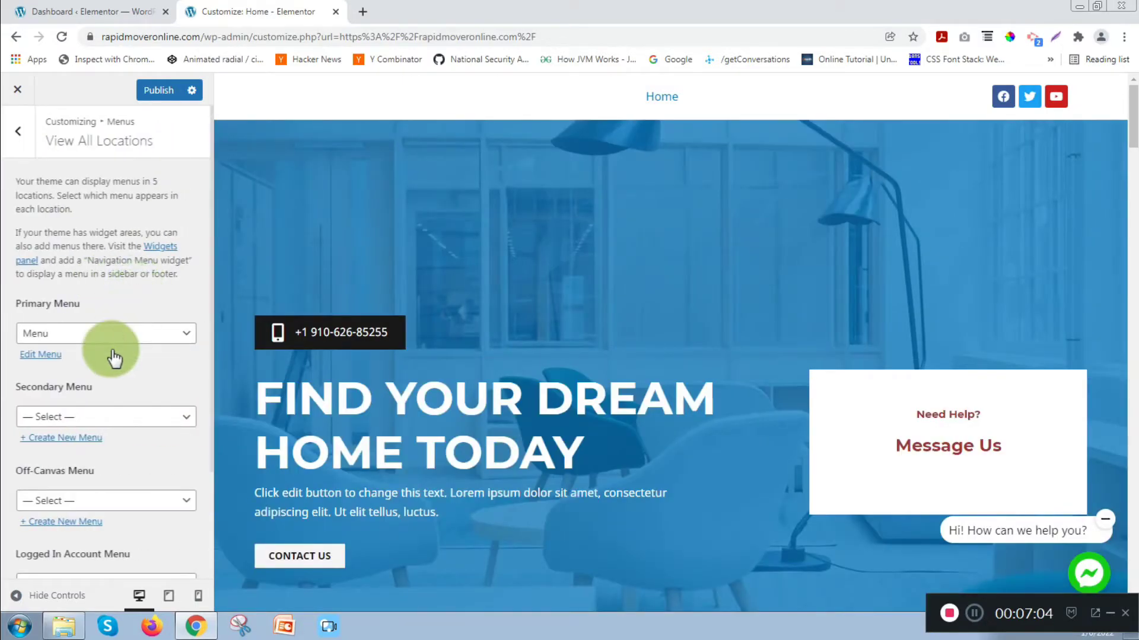
click(130, 335)
click(66, 385)
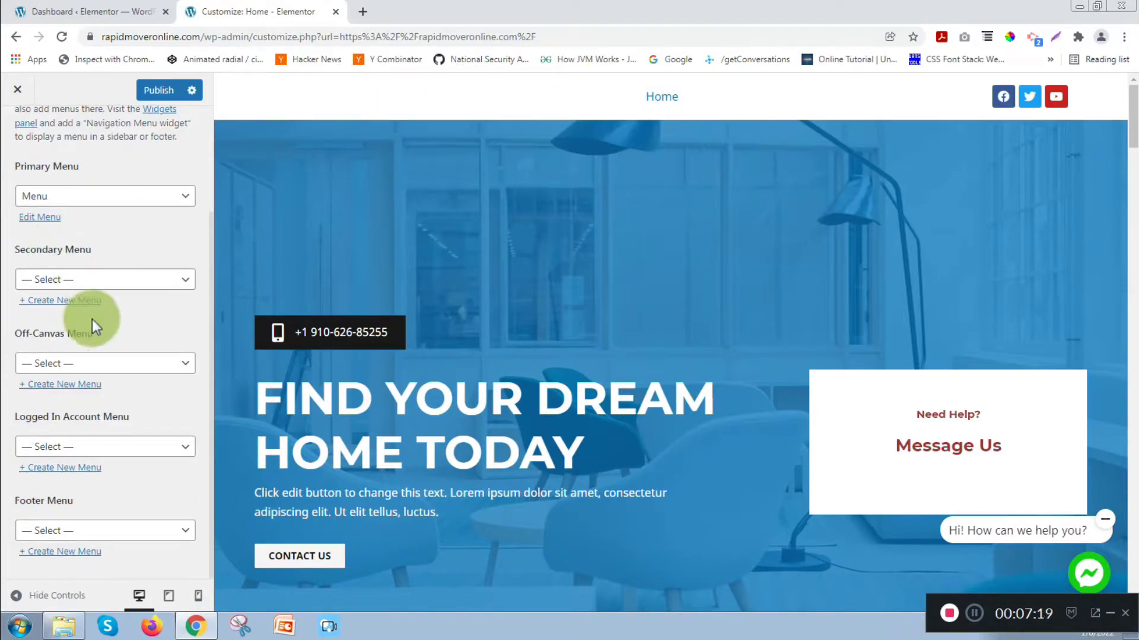
scroll(92, 319, up, 3)
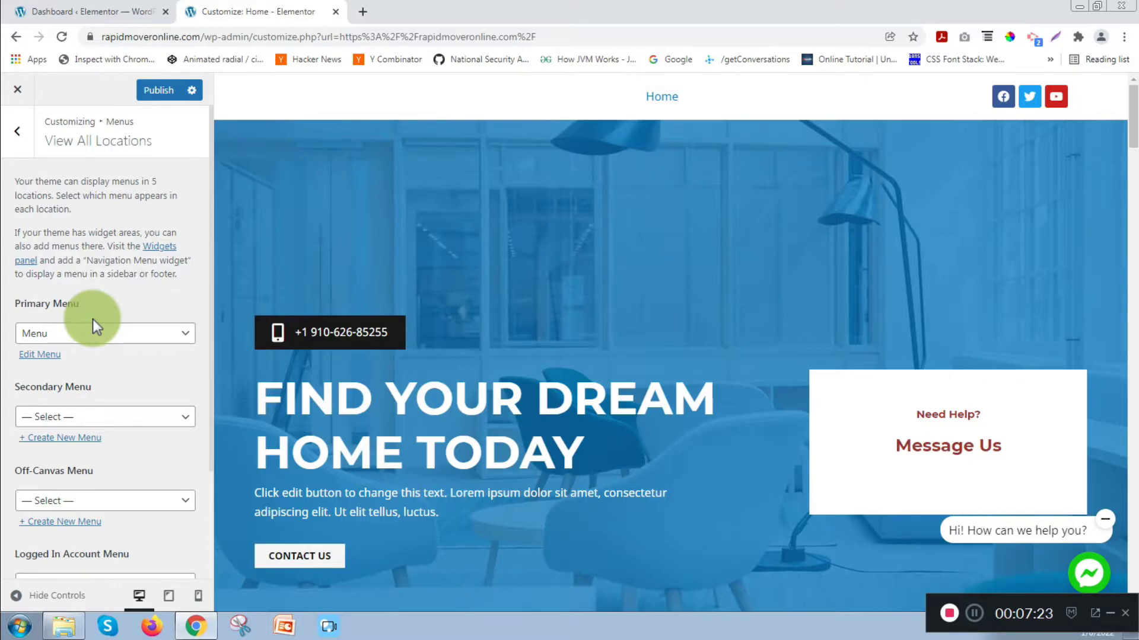
click(17, 134)
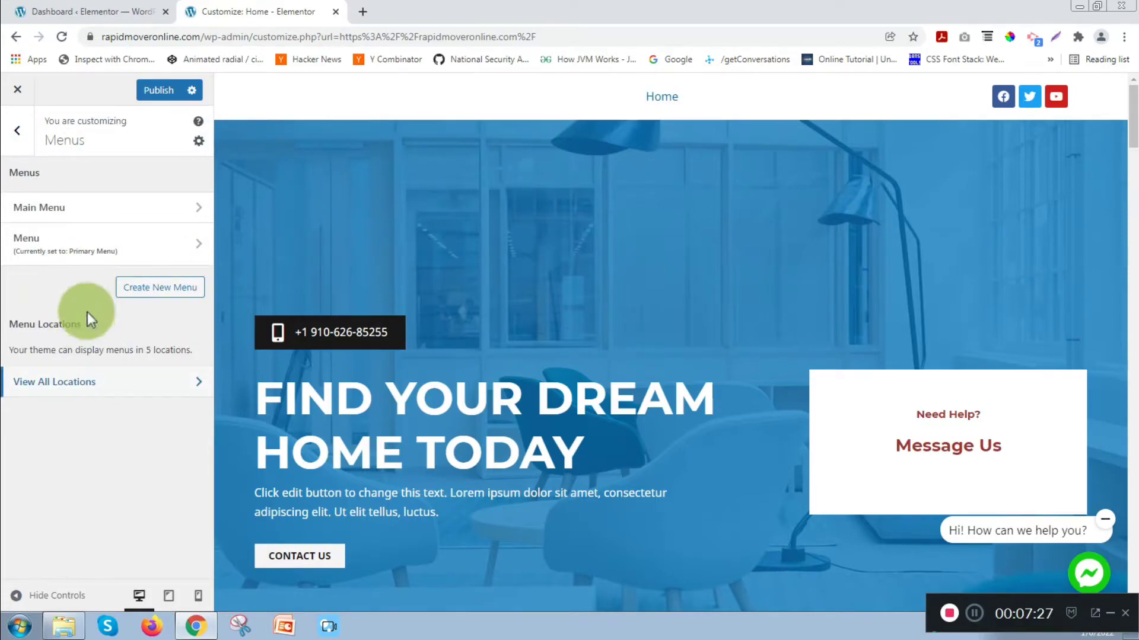
click(20, 143)
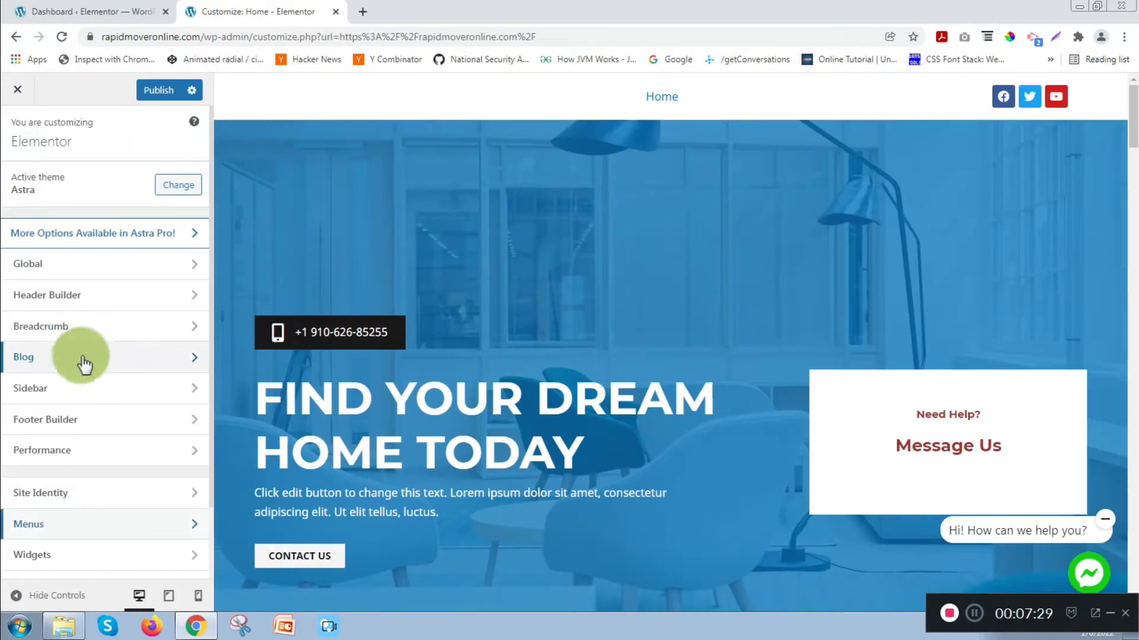
Set the breadcrumb's header position to Inside.
click(115, 328)
click(118, 215)
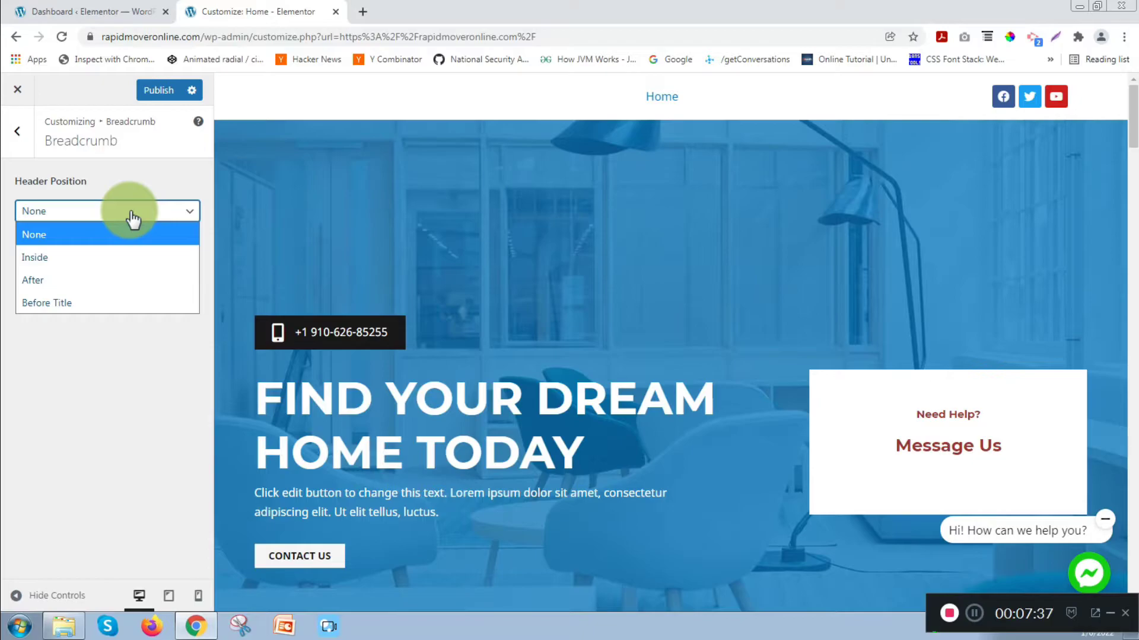
click(80, 215)
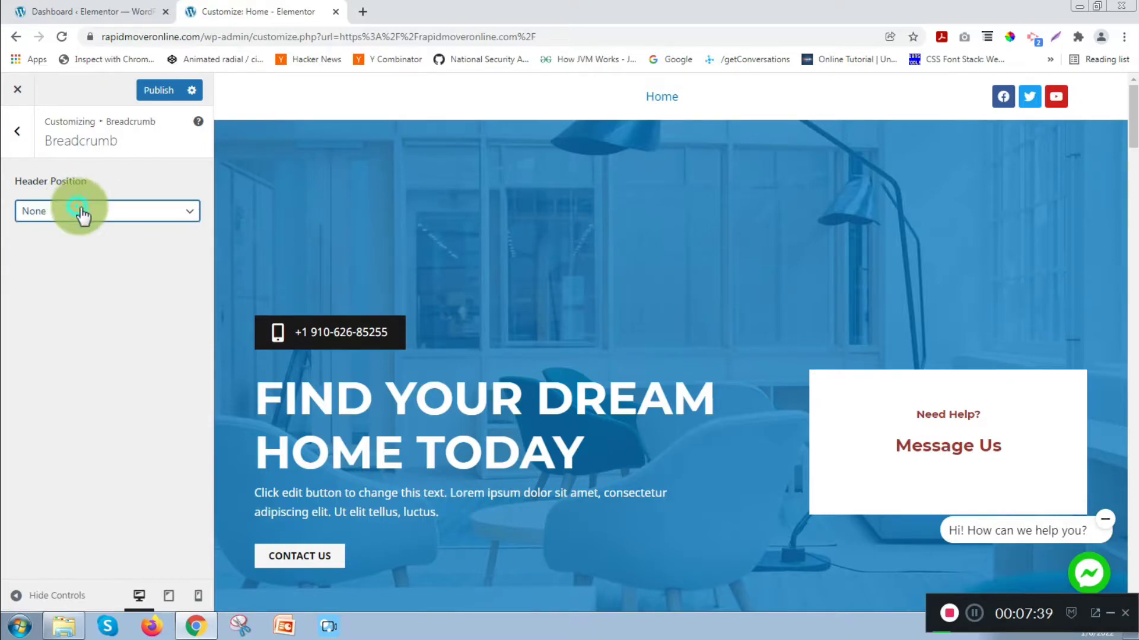
click(97, 214)
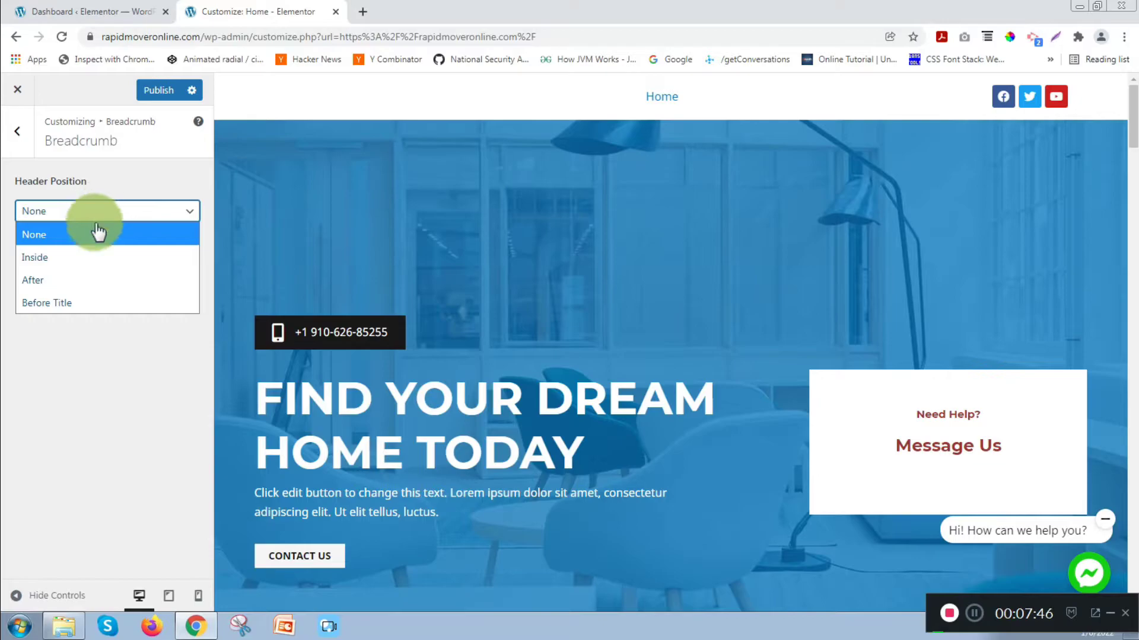
click(72, 258)
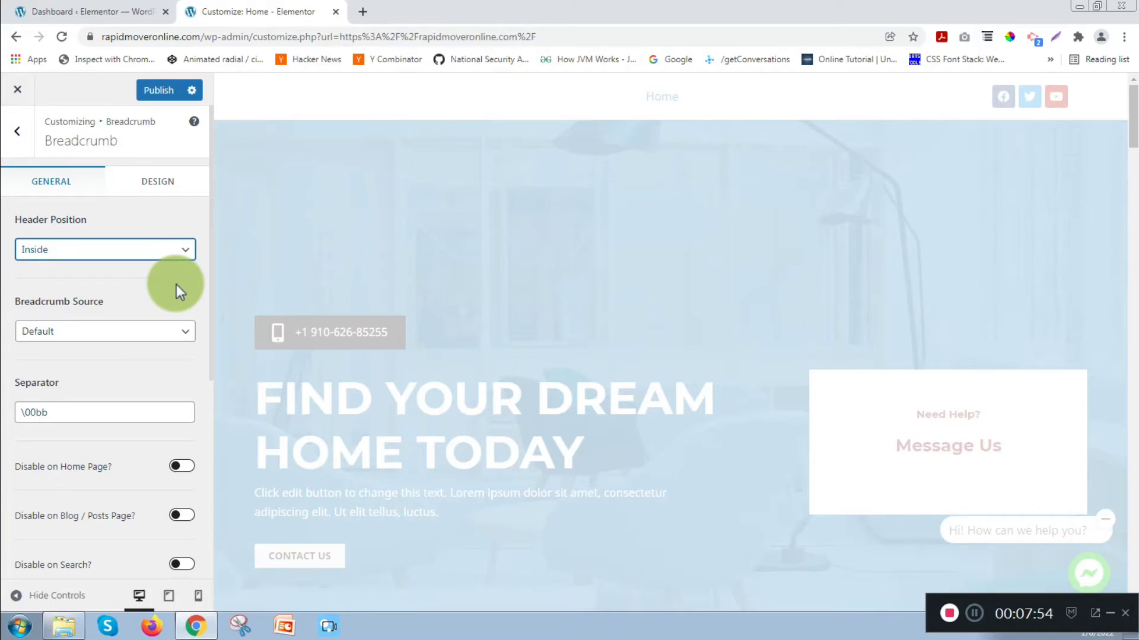
Try disabling the breadcrumb on the home page, and switch that option back off.
scroll(175, 289, down, 2)
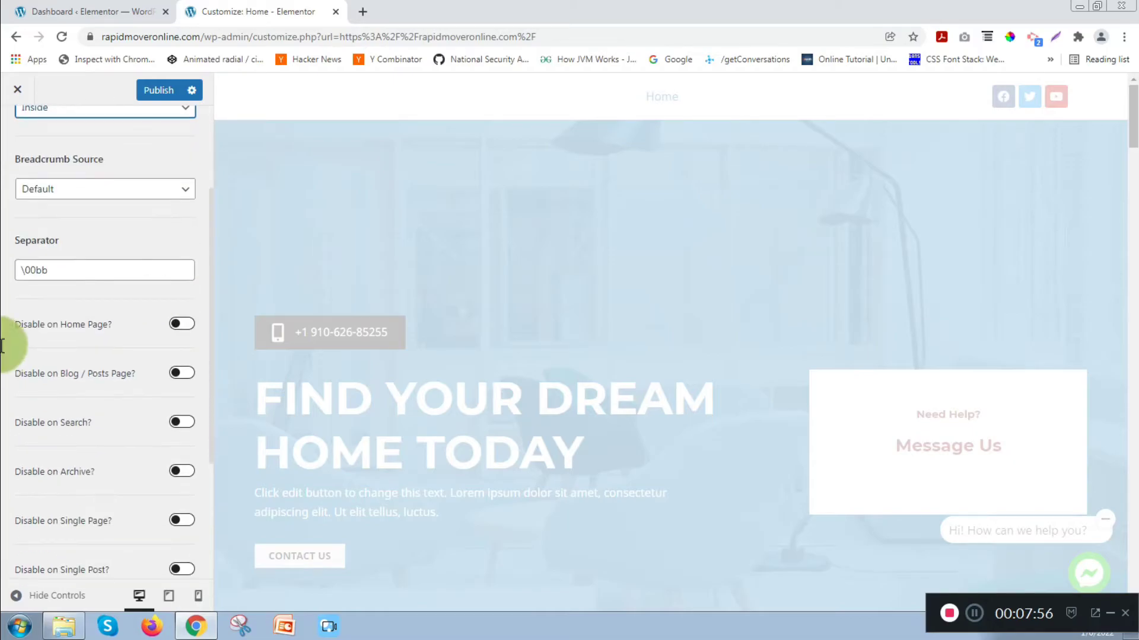
click(180, 323)
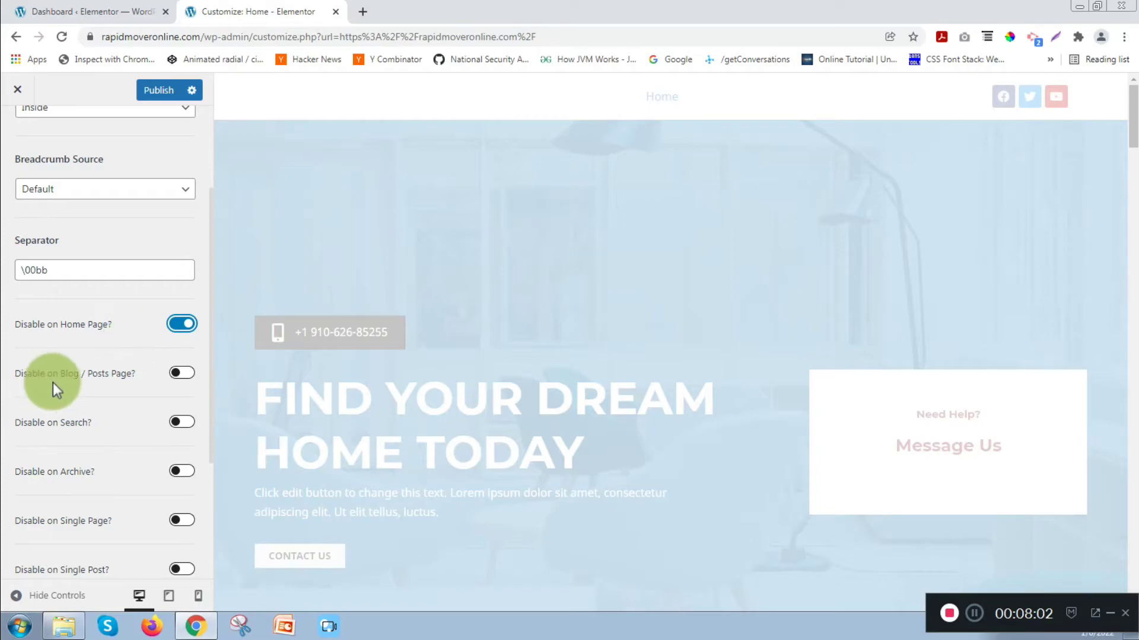
click(181, 325)
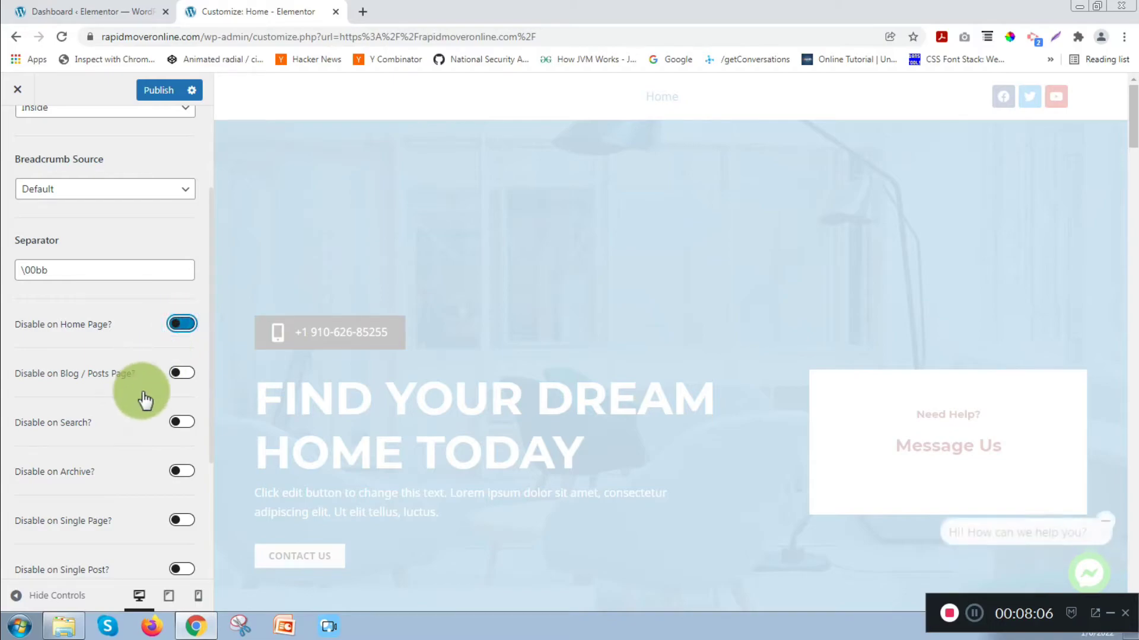
Examine the remaining breadcrumb display options and its color, font and spacing design settings, and return to the main sections.
scroll(136, 401, down, 2)
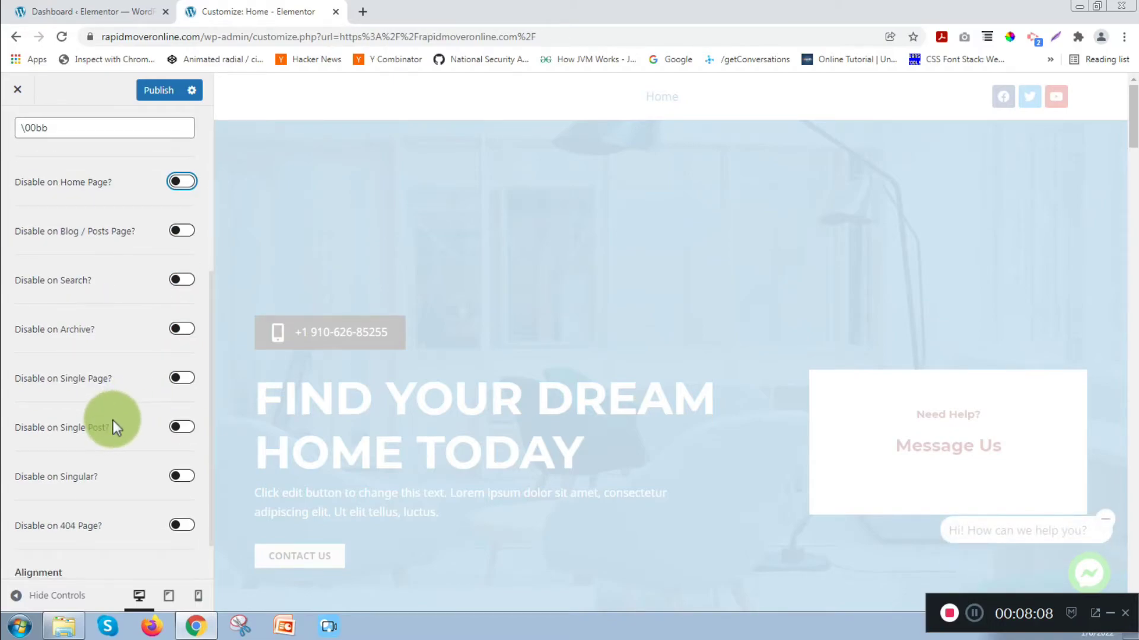
scroll(112, 439, up, 4)
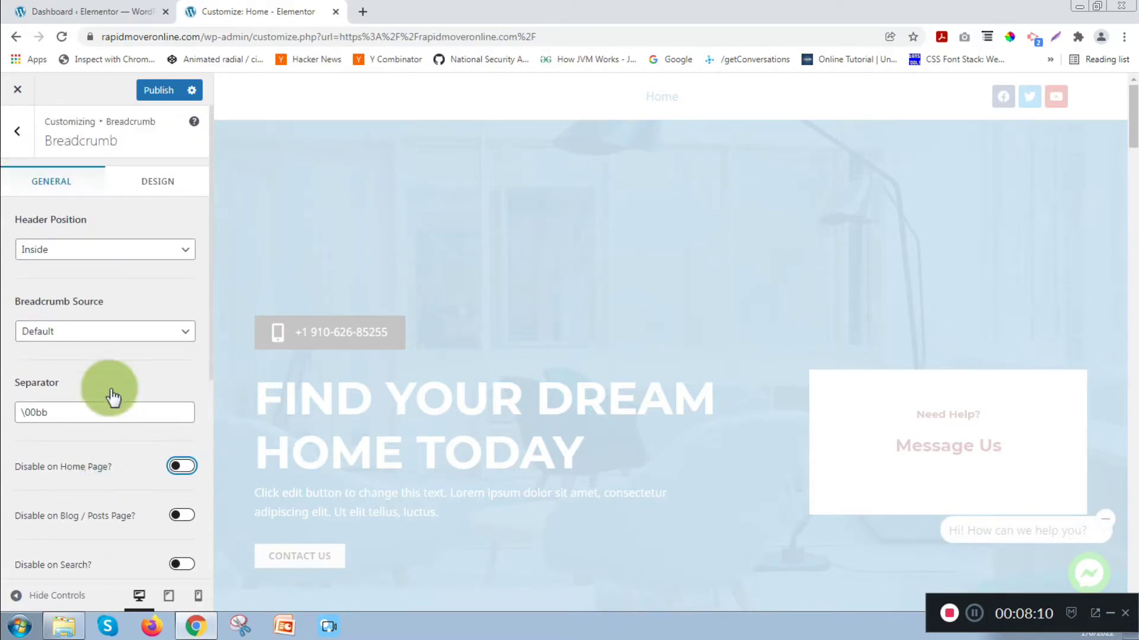
click(169, 188)
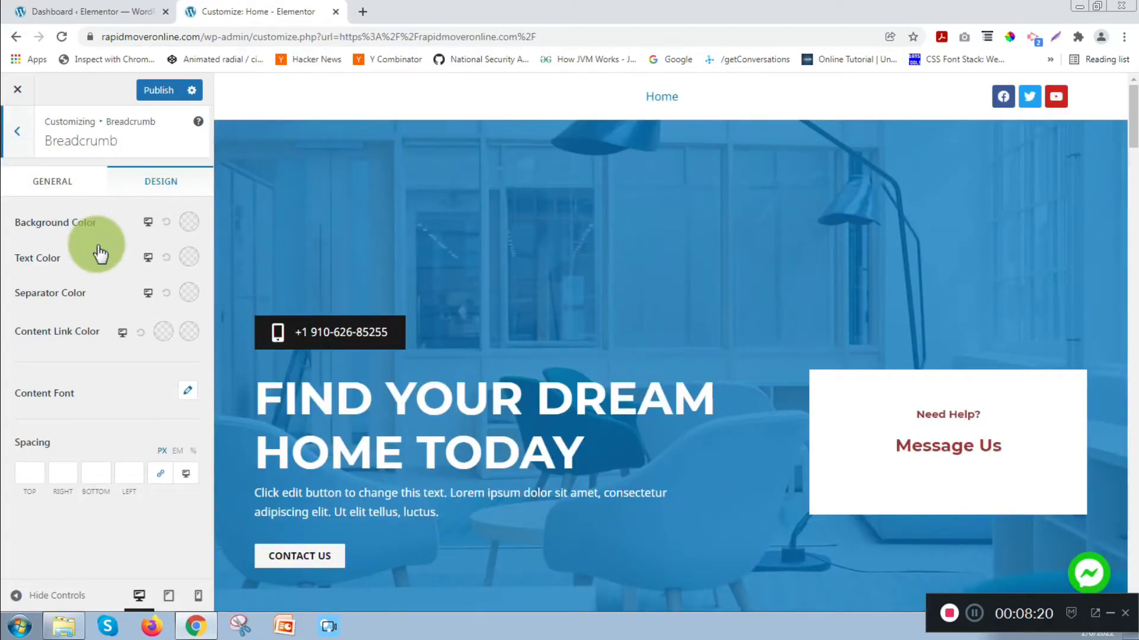
key(Escape)
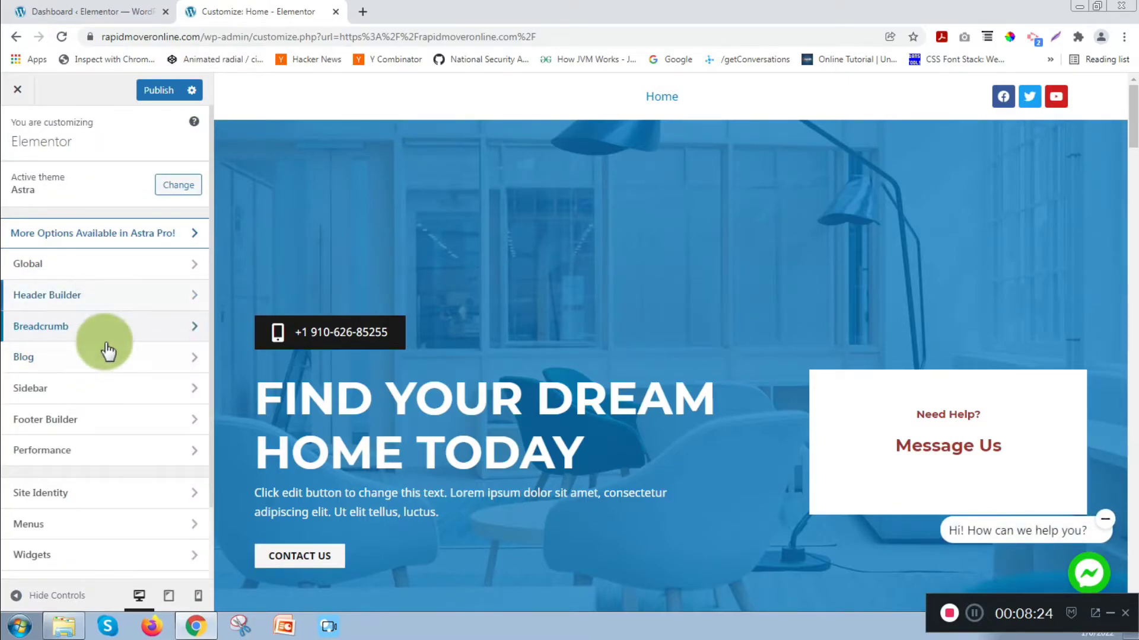
Show the publish date and tag in the post meta of the Blog / Archive settings.
click(123, 371)
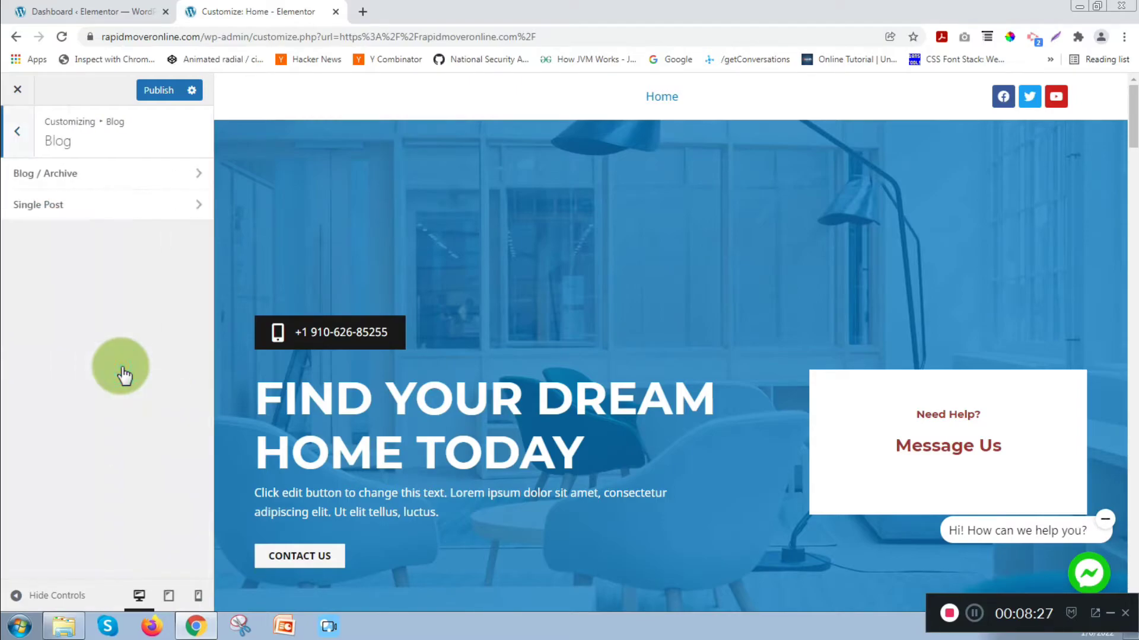
click(110, 186)
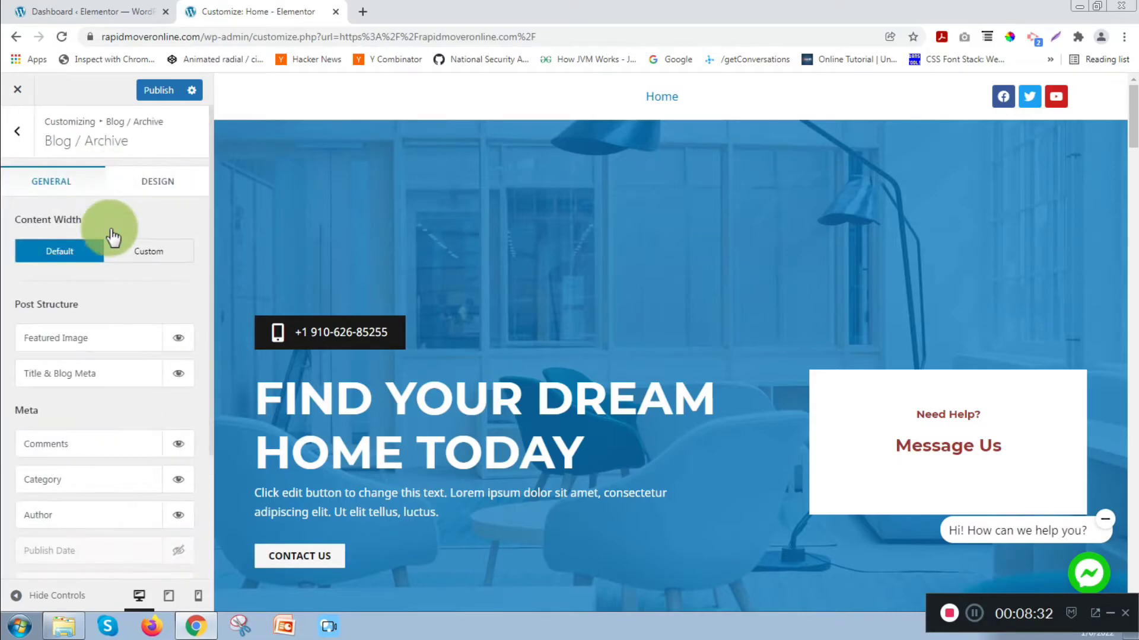
scroll(141, 333, down, 3)
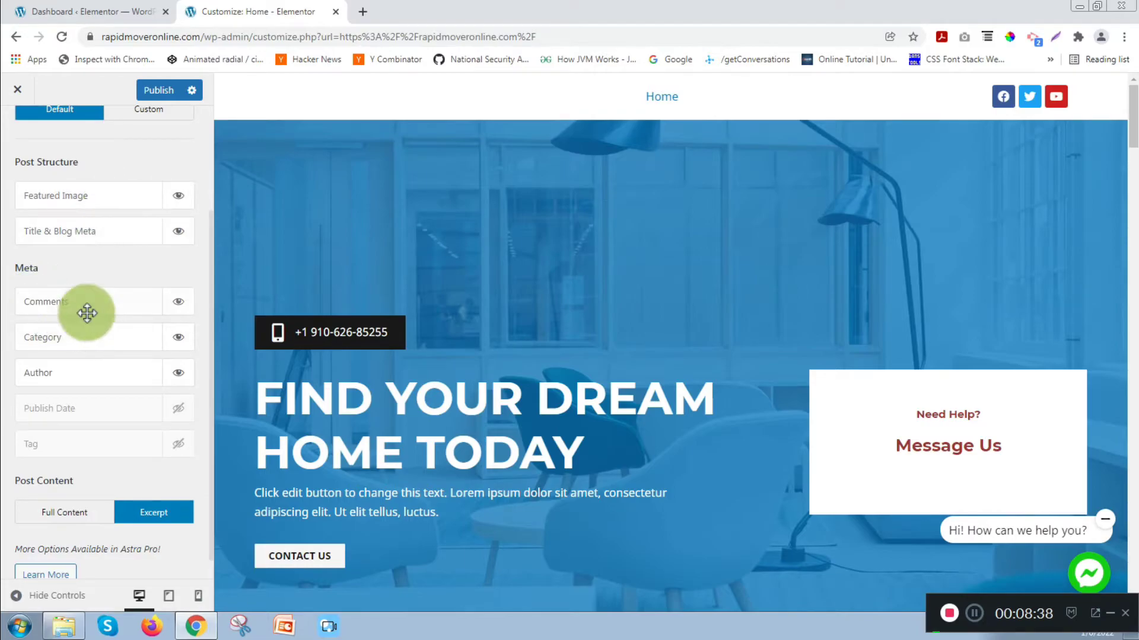
scroll(178, 385, down, 1)
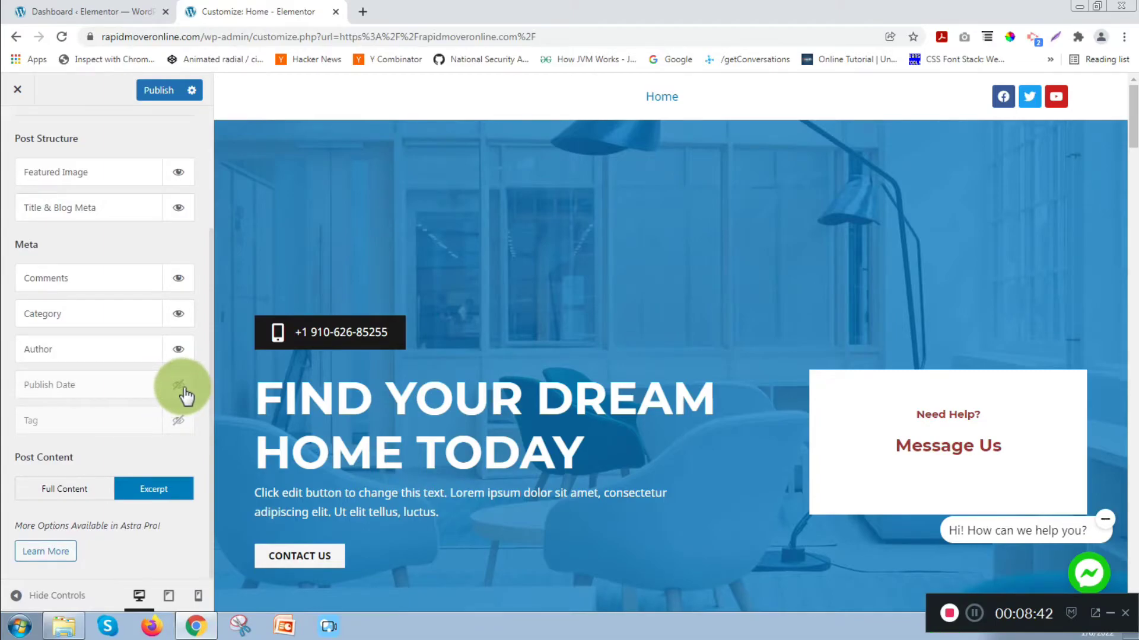
click(179, 386)
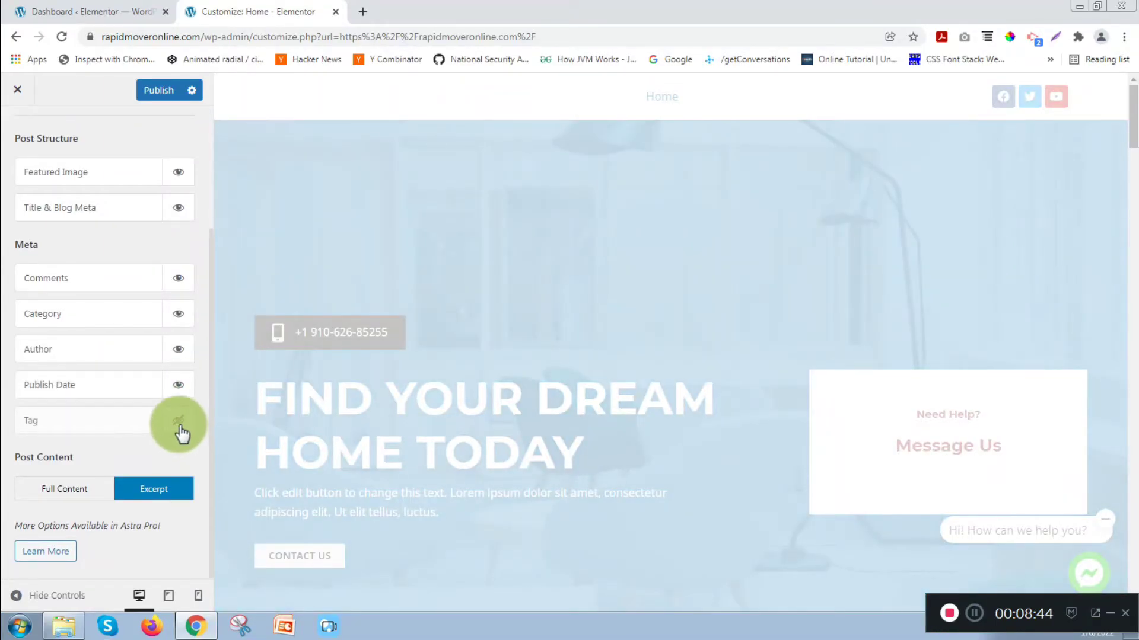
click(179, 422)
click(179, 282)
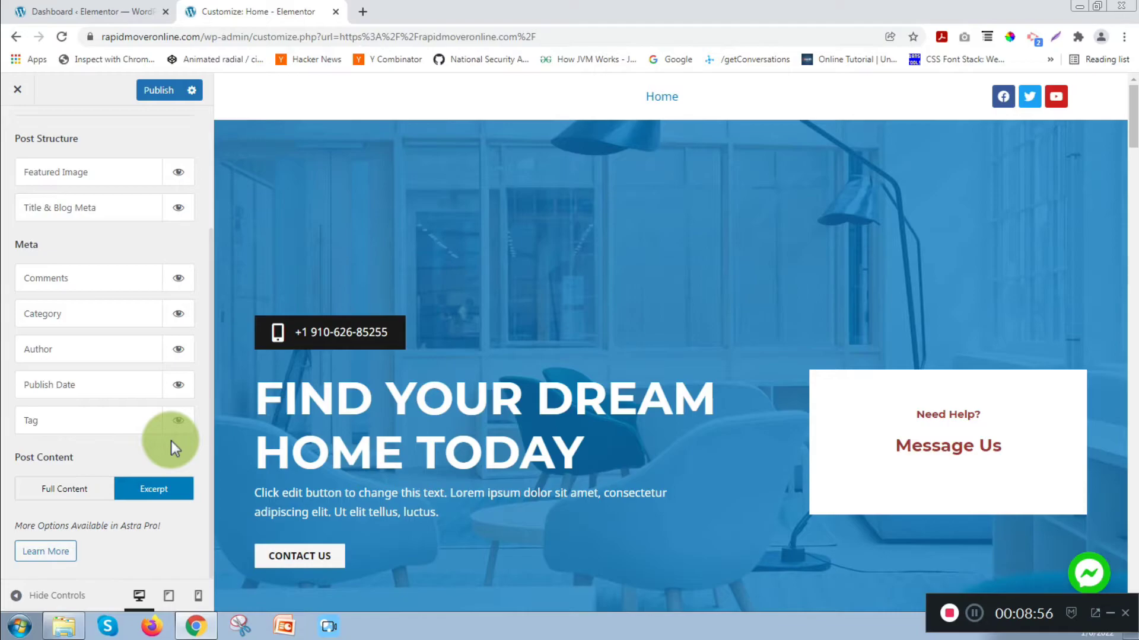
scroll(131, 421, up, 3)
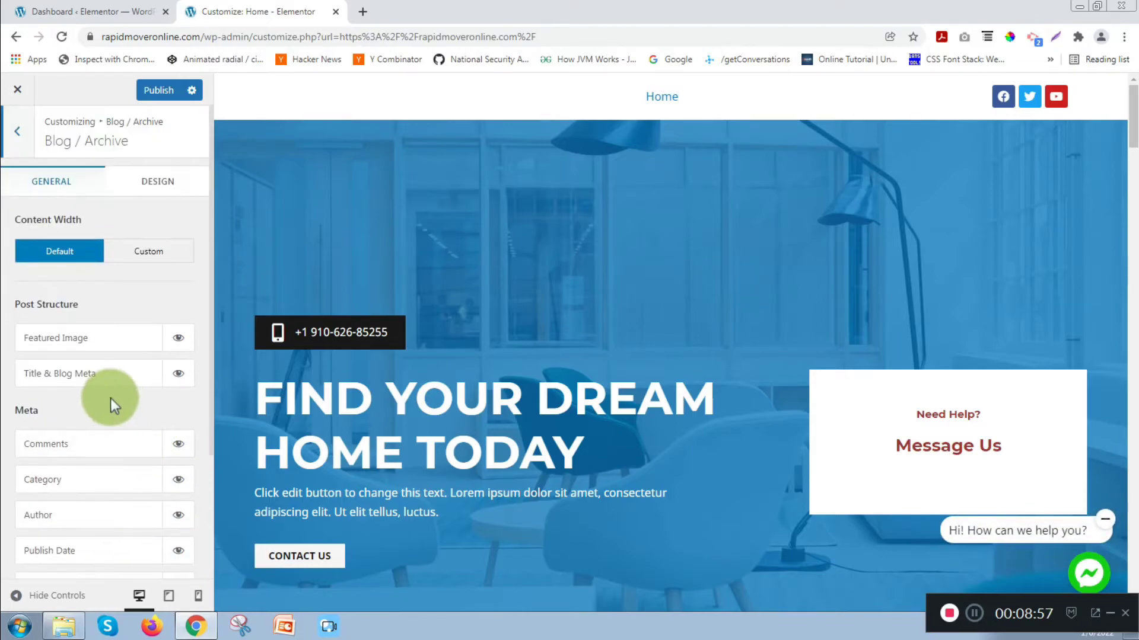
click(27, 137)
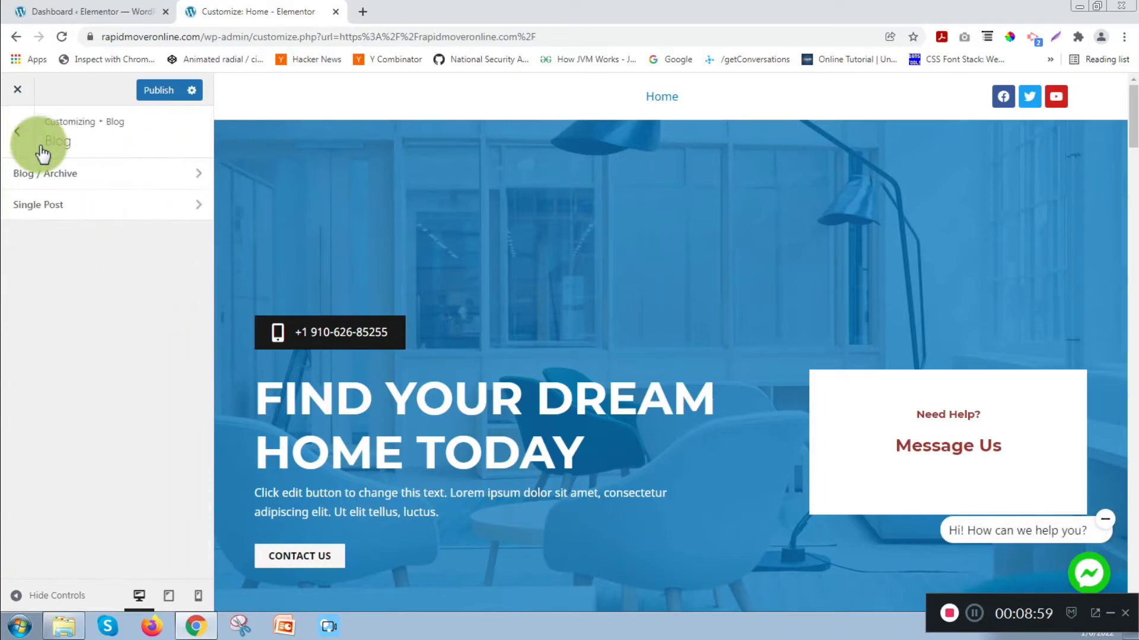
Set the Single Post content width to Custom, and return to the main customizer sections.
click(125, 209)
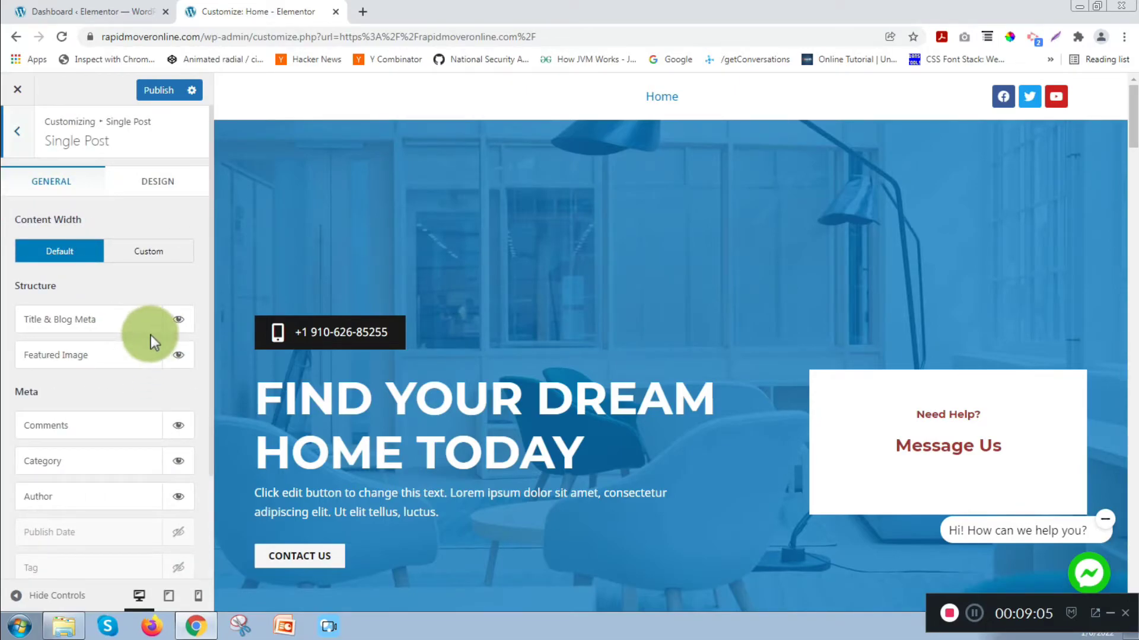
click(153, 254)
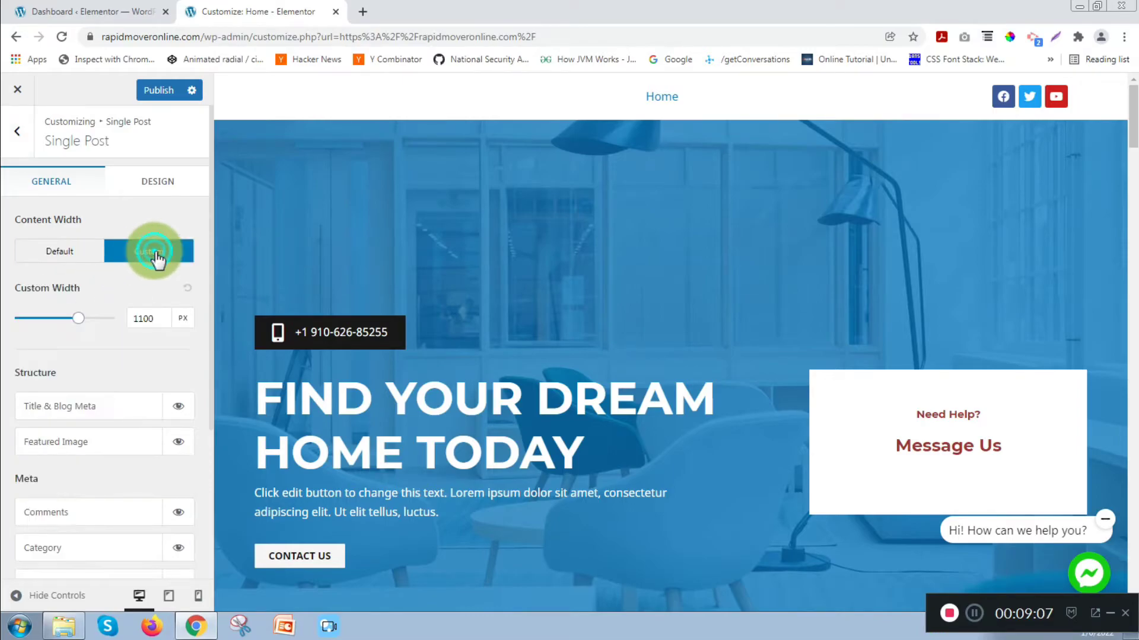
click(159, 181)
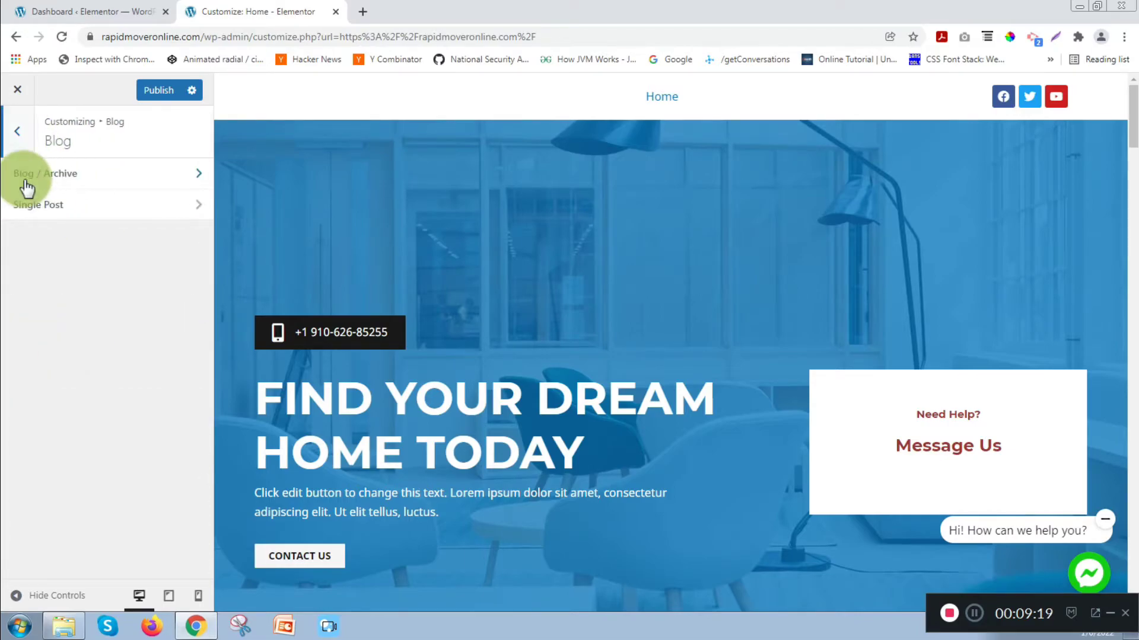
click(17, 140)
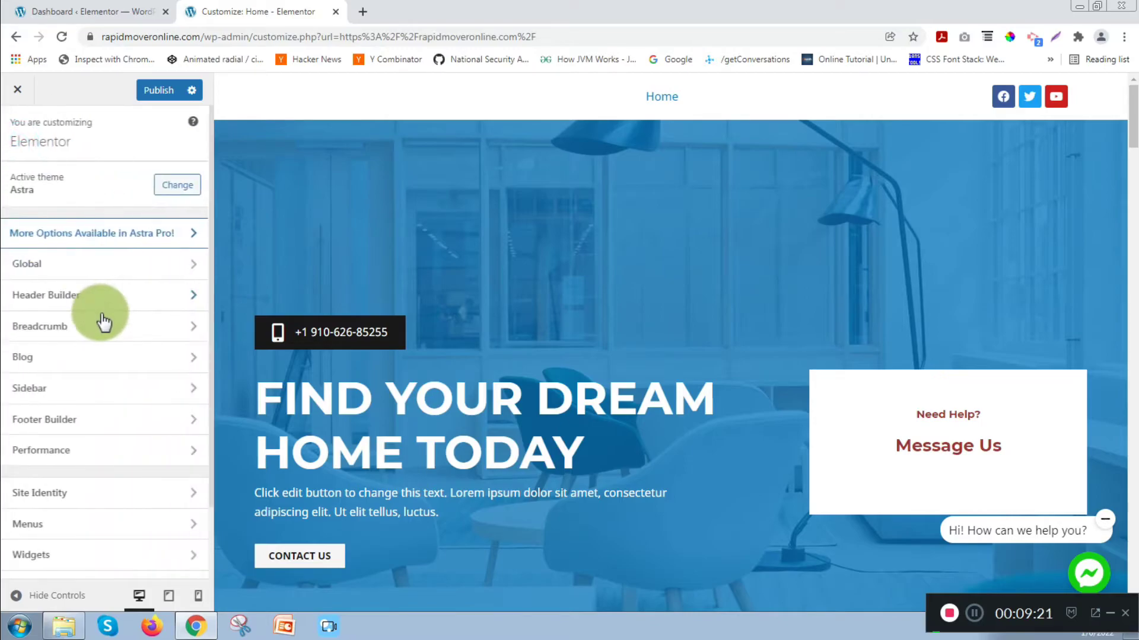
Examine the Sidebar layout options for the default layout, pages and blog posts, and return to the main customizer sections.
click(115, 399)
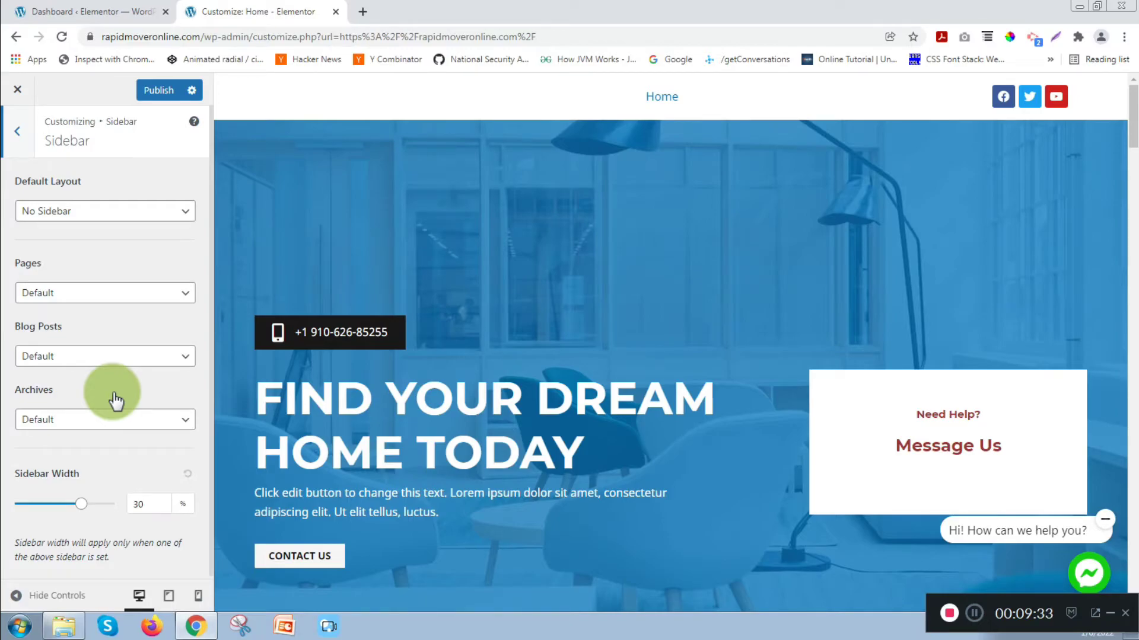
click(127, 213)
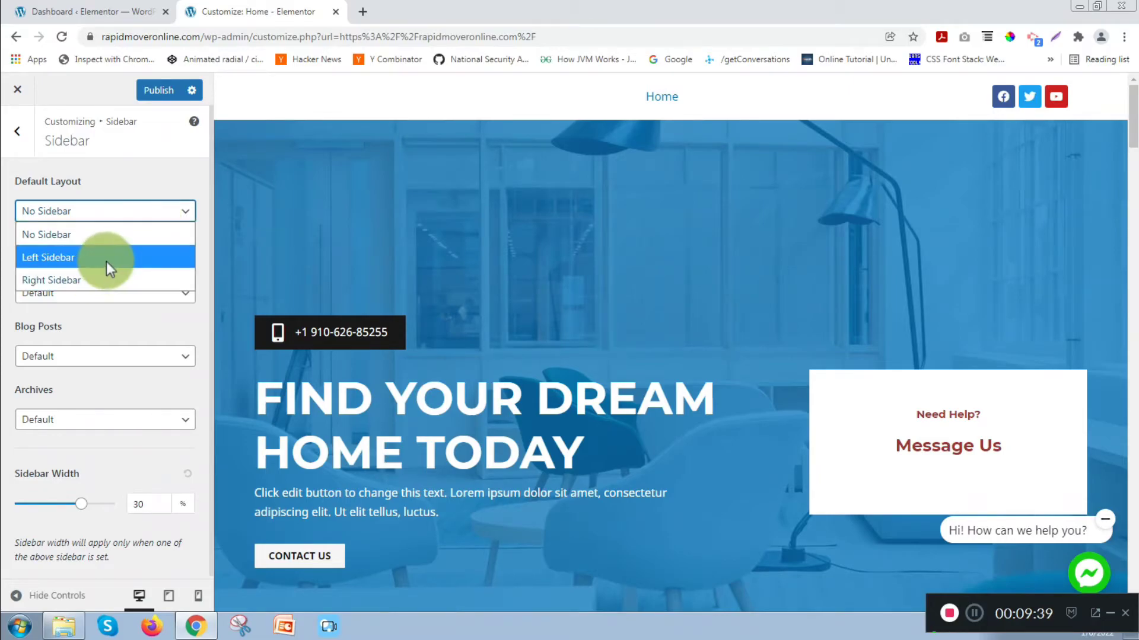
click(131, 211)
click(101, 293)
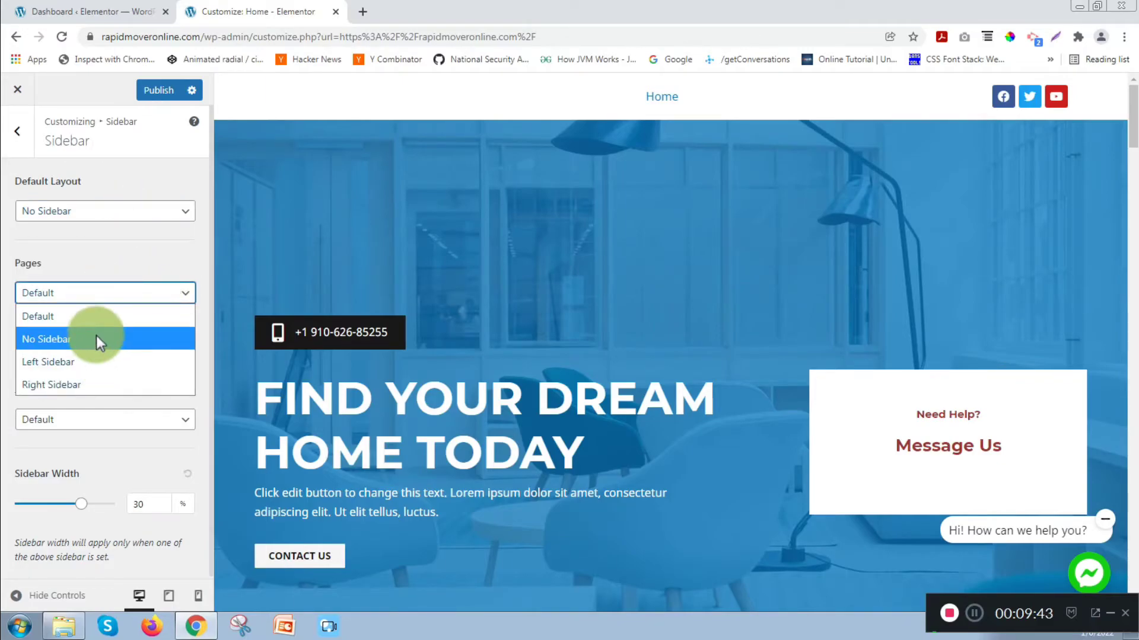
click(127, 312)
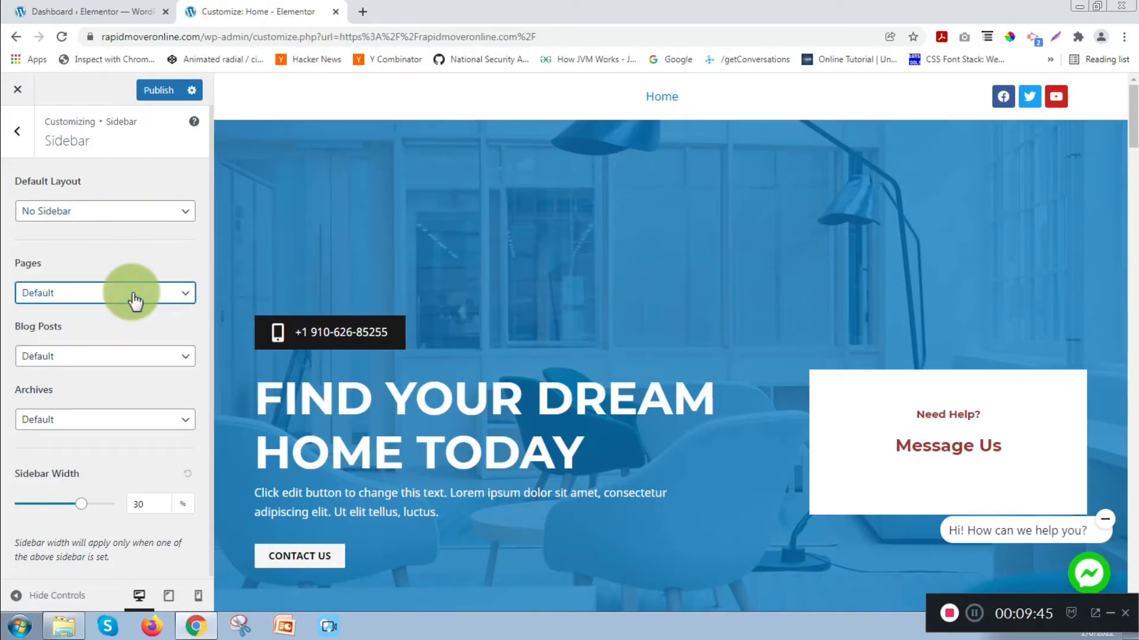
click(86, 357)
click(86, 359)
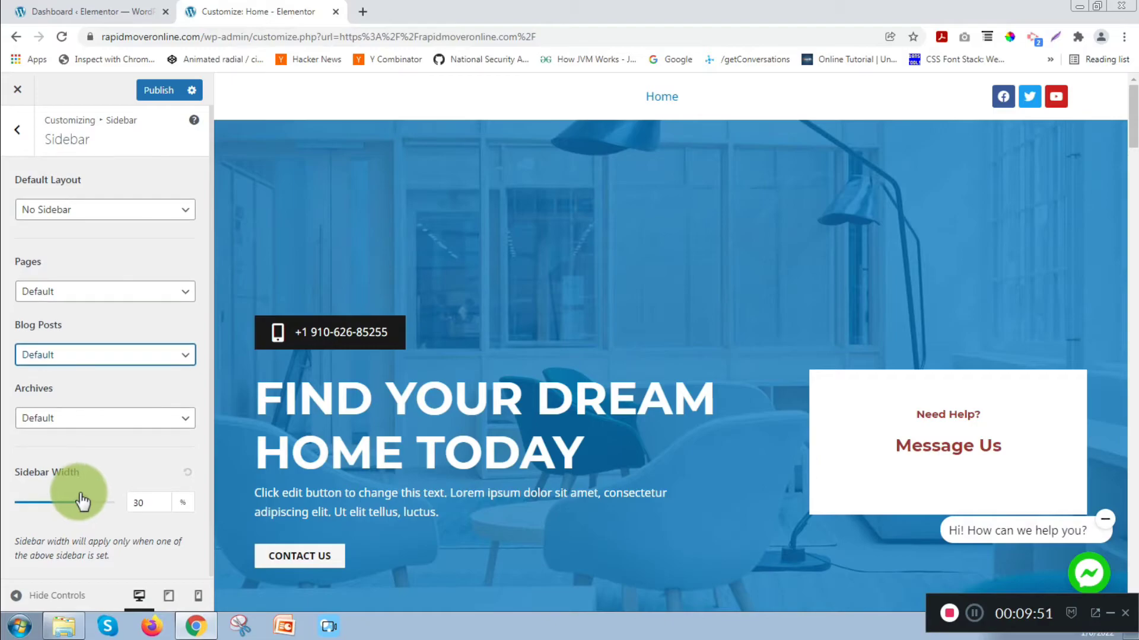
click(19, 144)
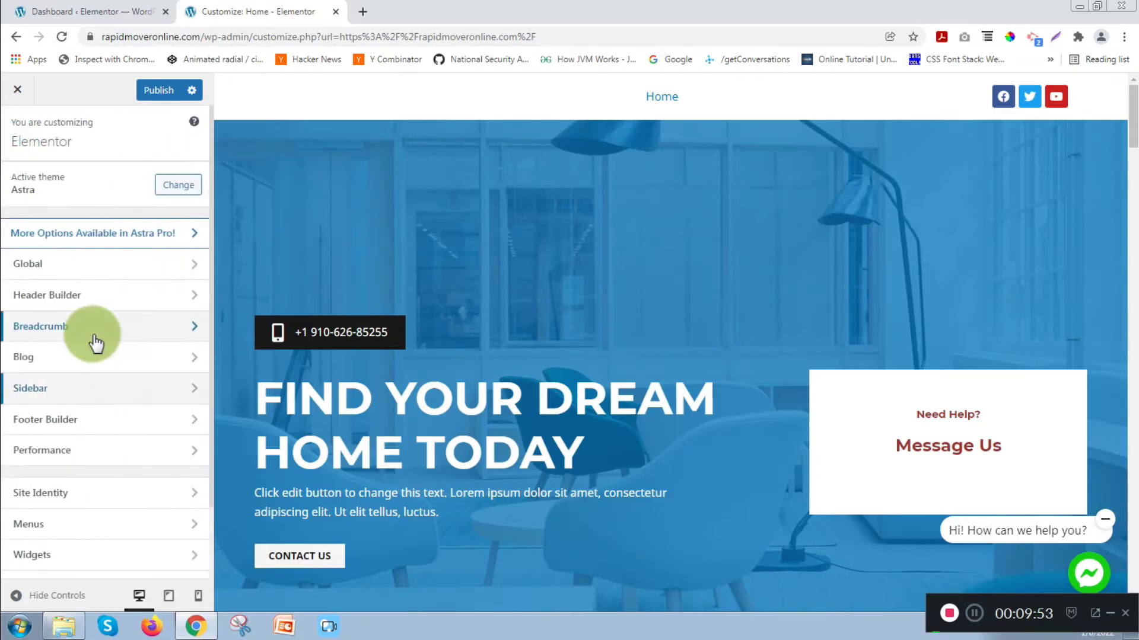
Examine the Footer Builder's general elements and its background, padding and margin design settings, and return to the main sections.
scroll(118, 422, down, 1)
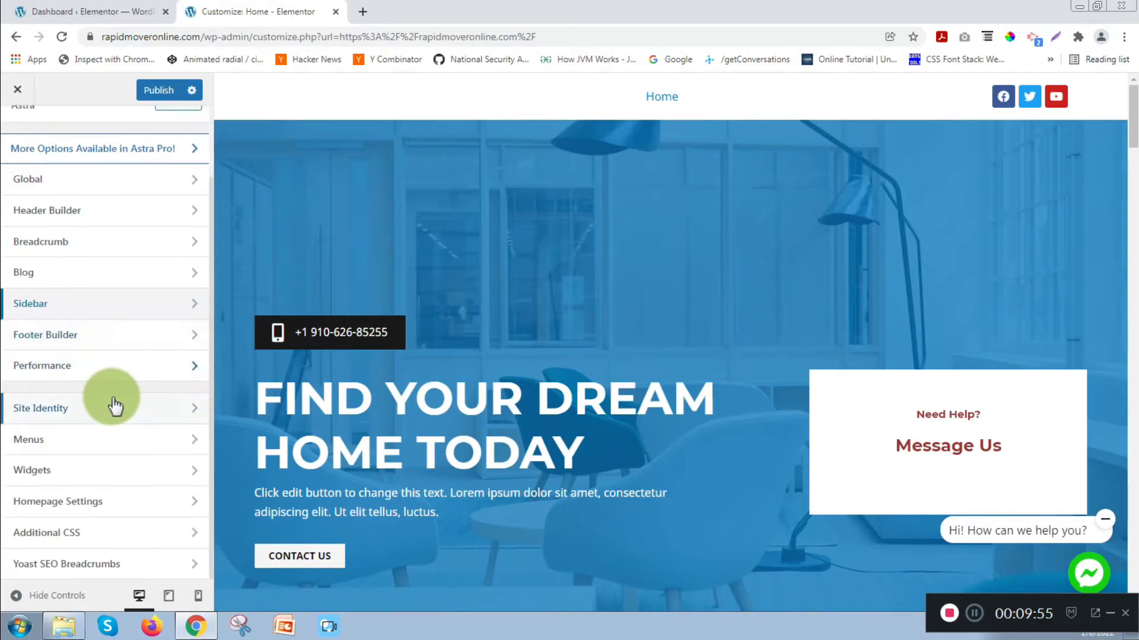
click(106, 338)
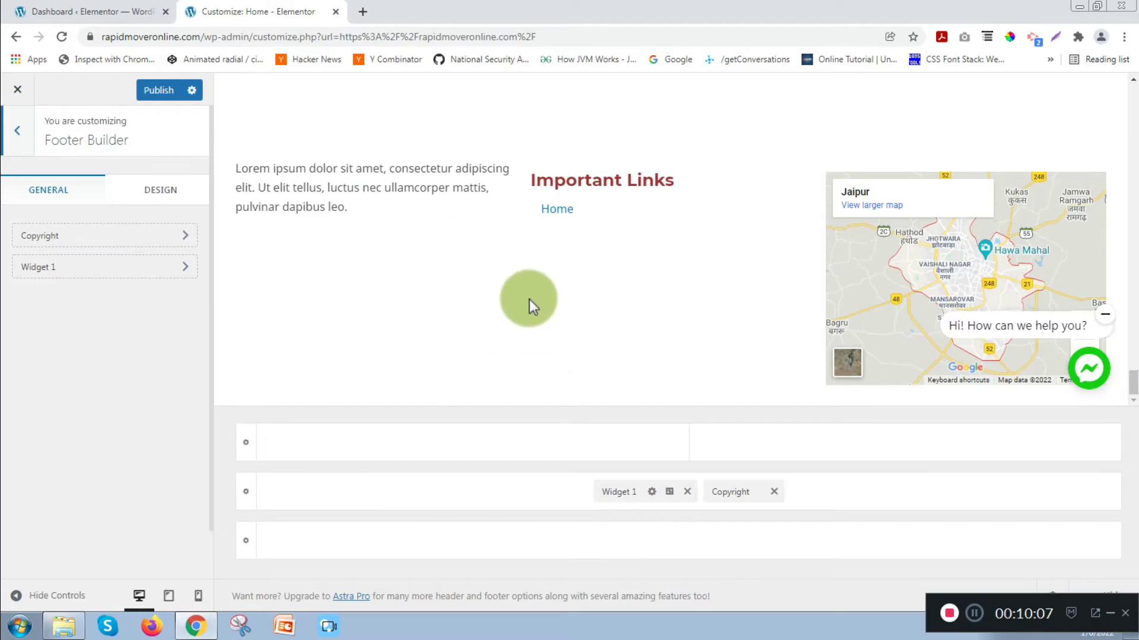
click(164, 201)
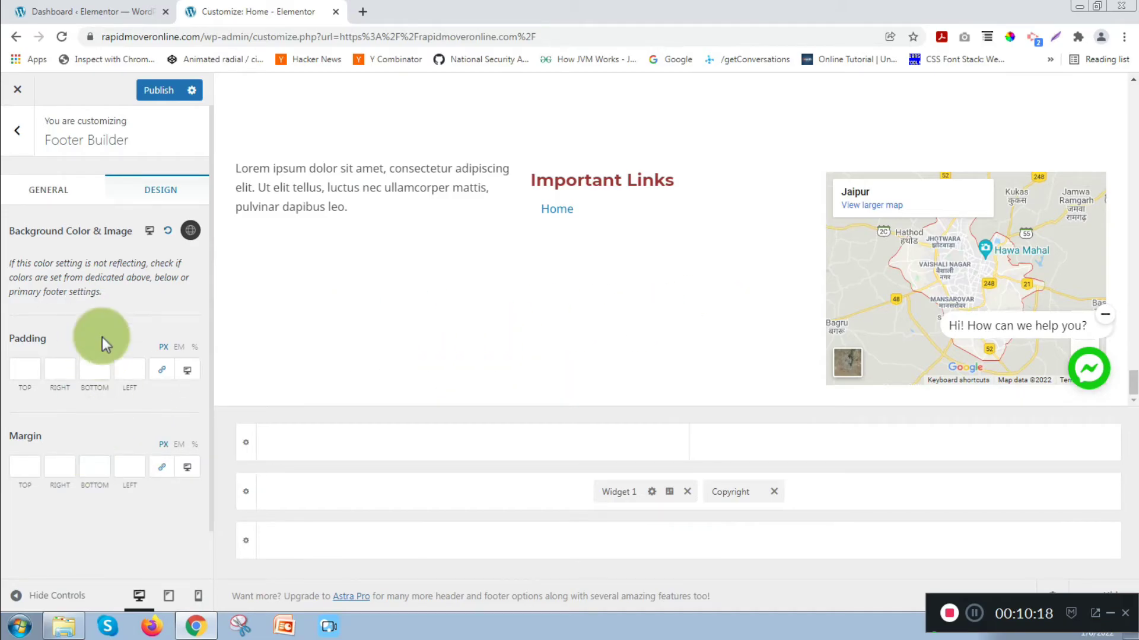
click(24, 155)
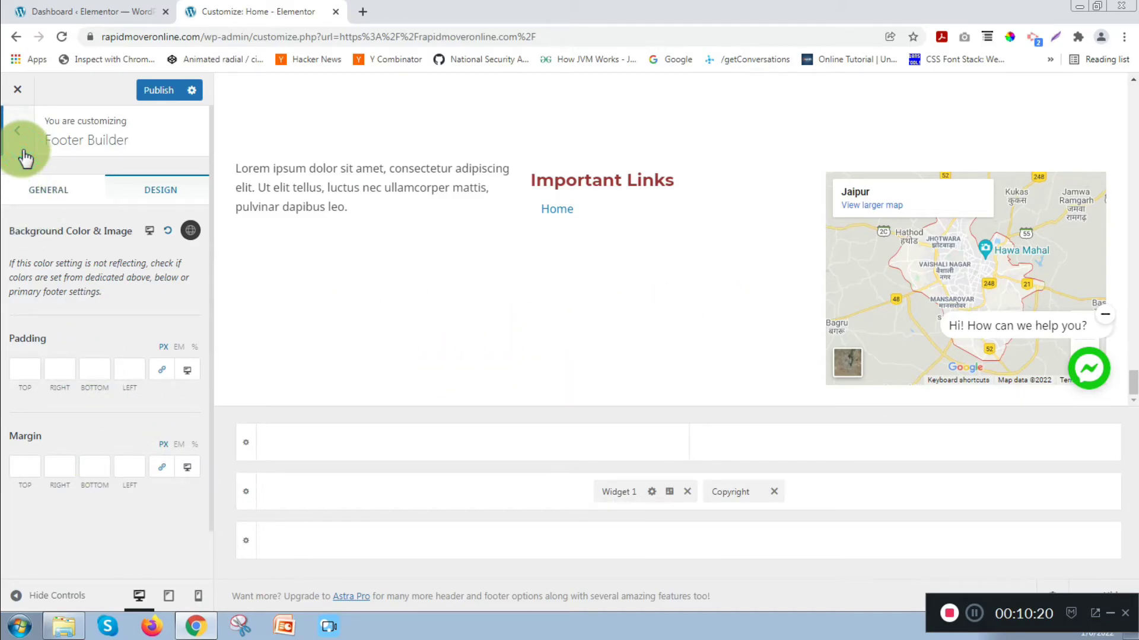
Try loading Google Fonts locally with Preload Local Fonts enabled in the Performance settings, and switch local loading back off.
scroll(116, 368, down, 1)
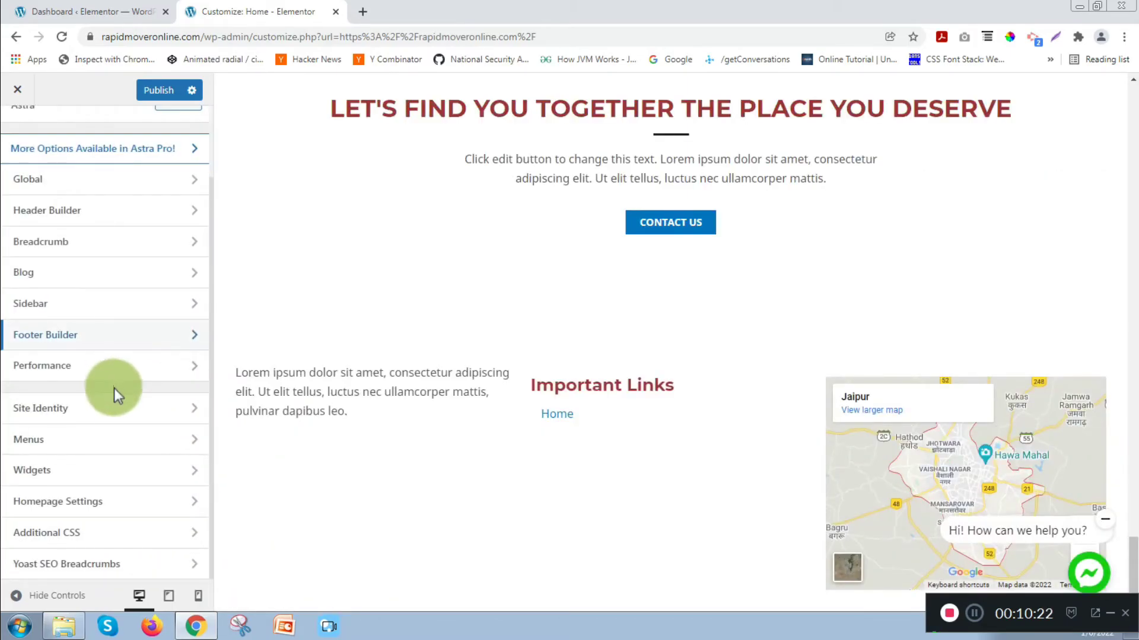
click(107, 369)
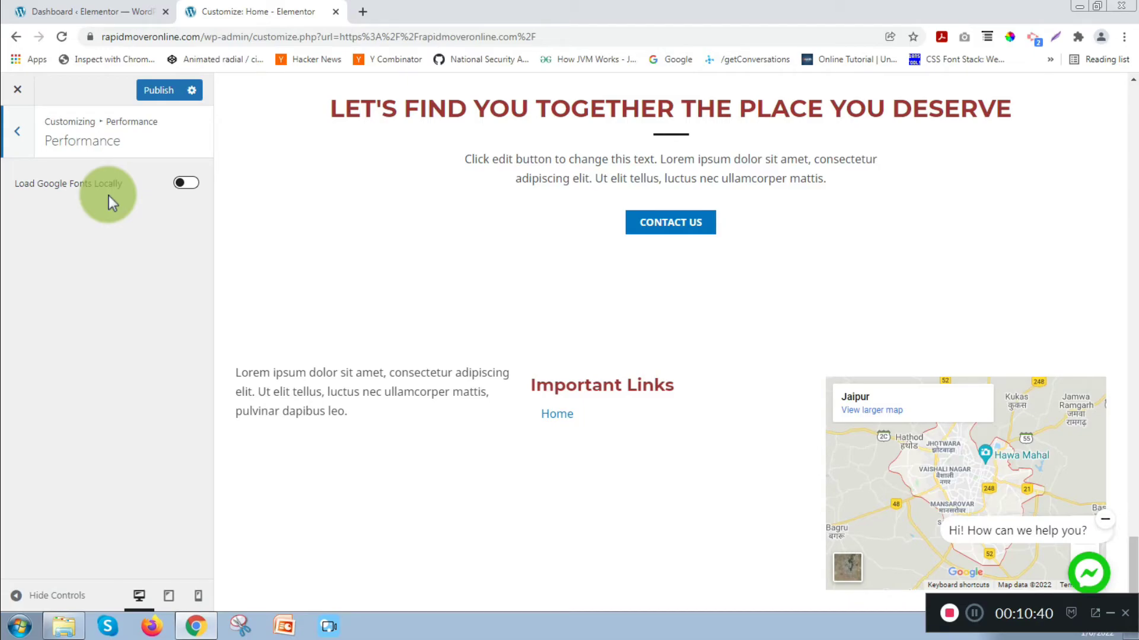
click(180, 184)
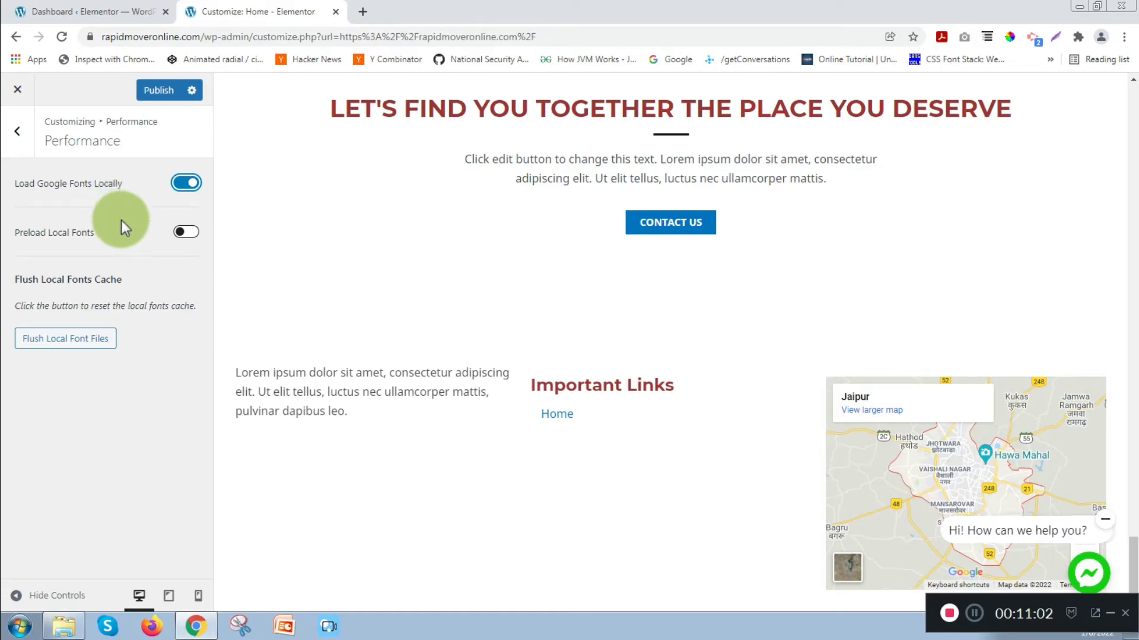
click(193, 235)
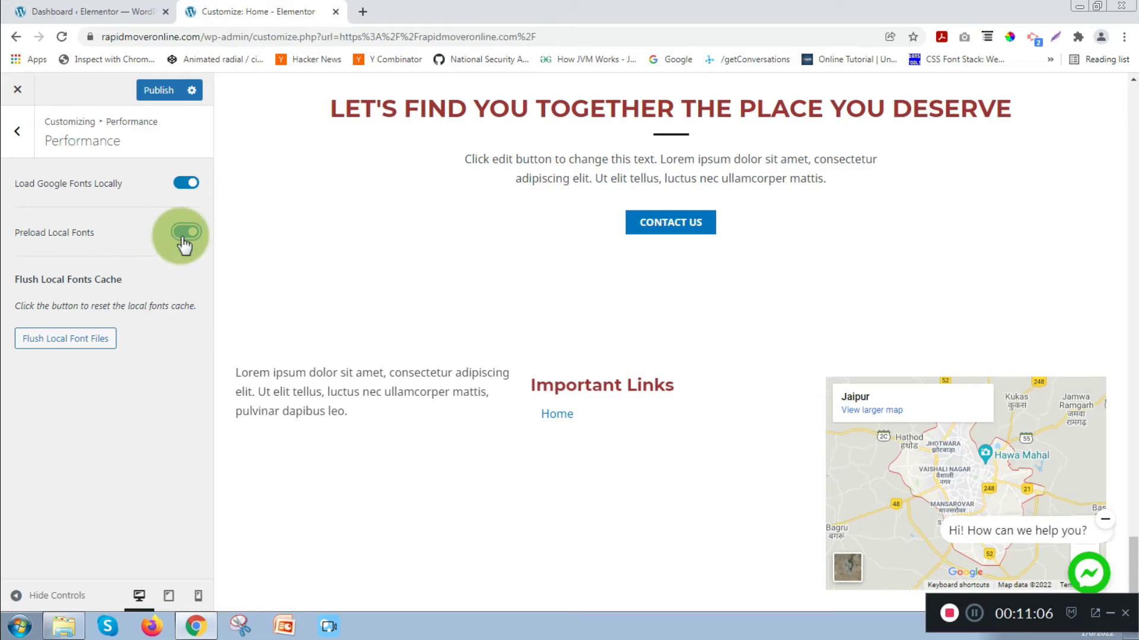
click(181, 185)
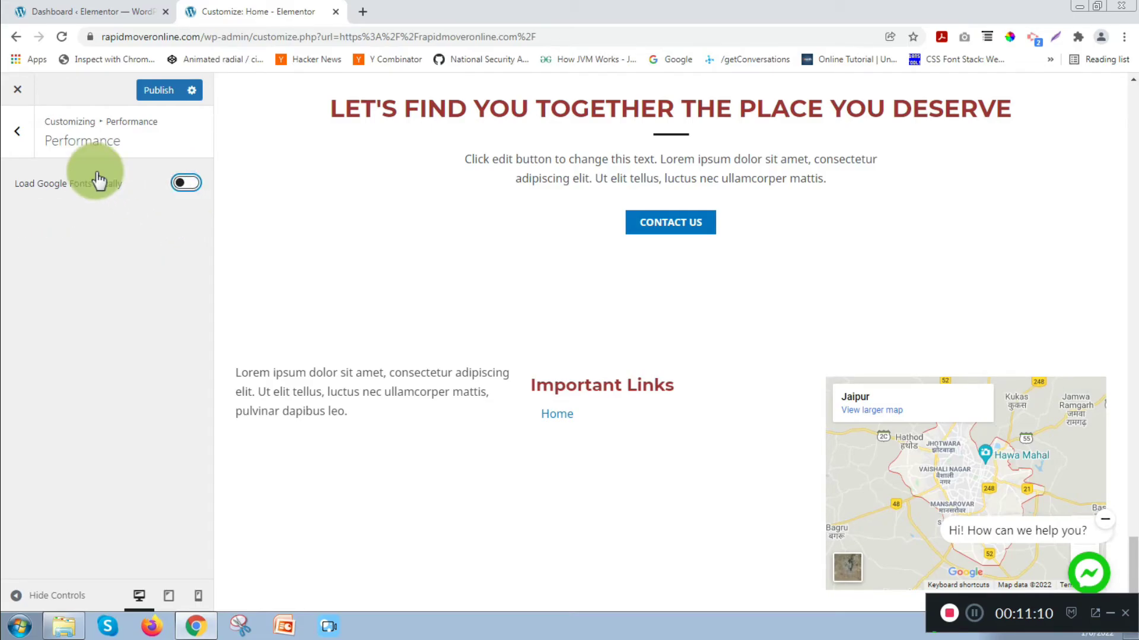
click(27, 142)
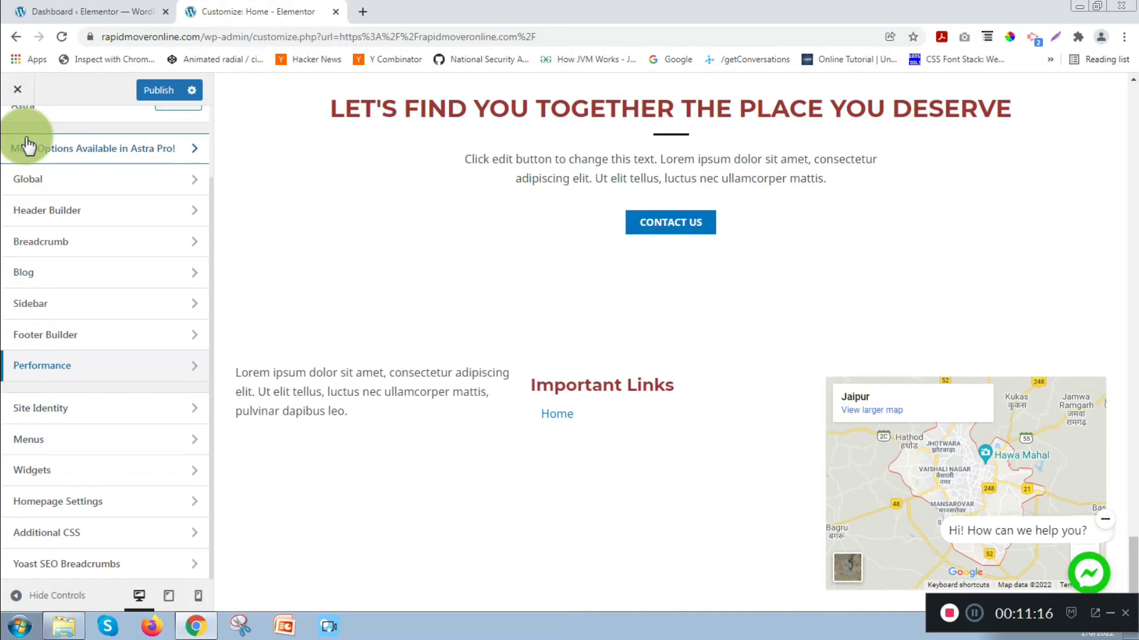
Examine the Site Identity settings, and review the items, locations and options of the menu assigned to Primary Menu.
click(105, 423)
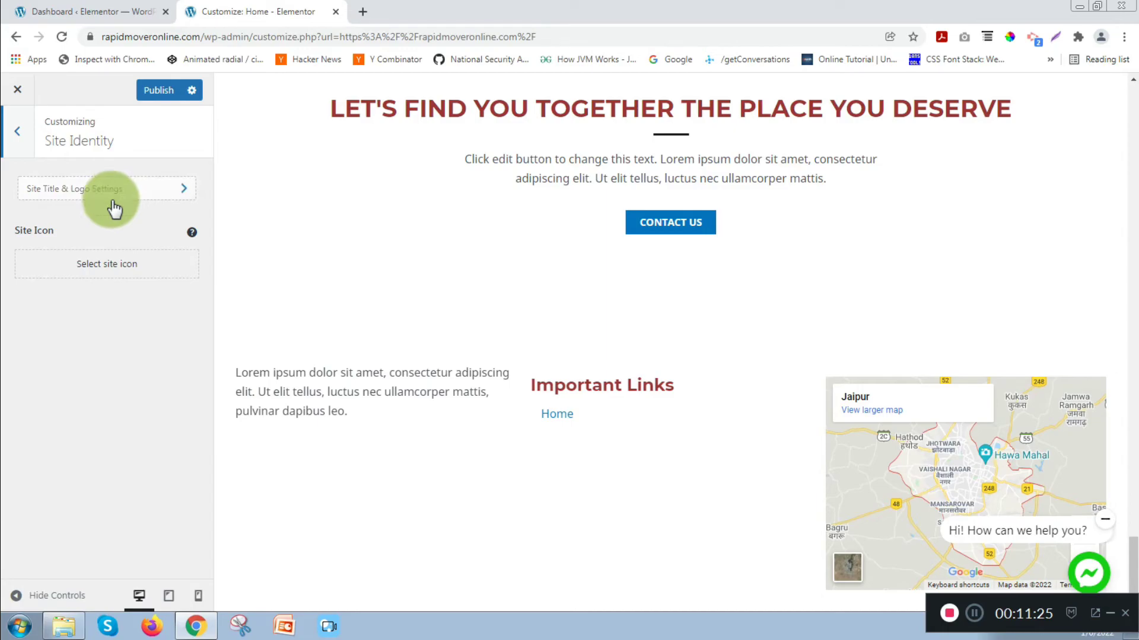
click(19, 134)
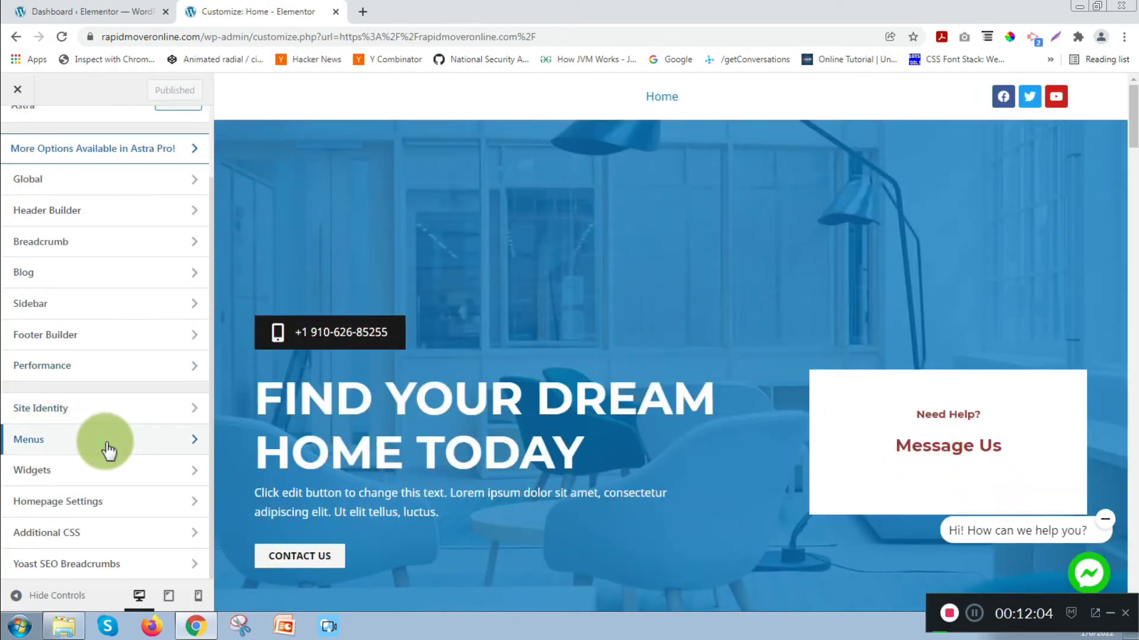
click(108, 451)
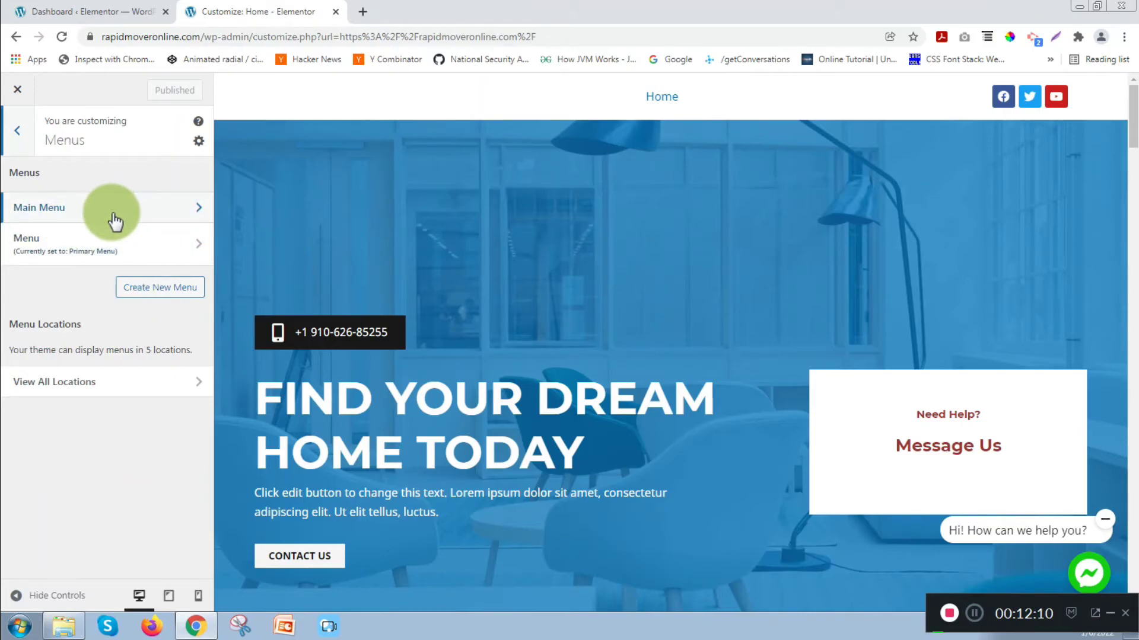
click(139, 256)
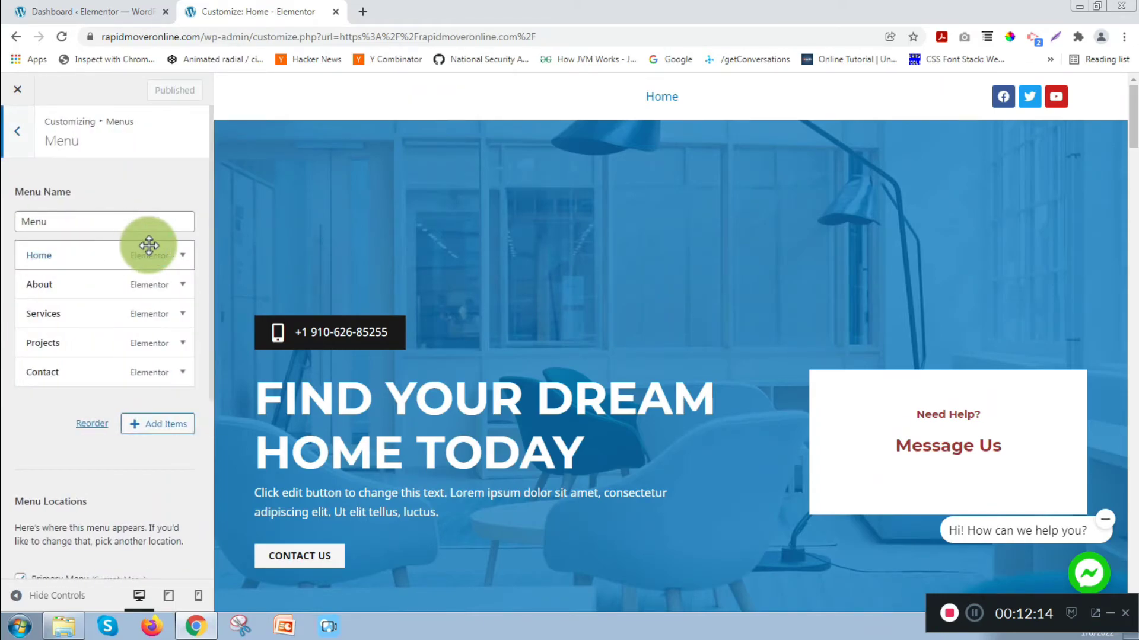
scroll(71, 427, down, 3)
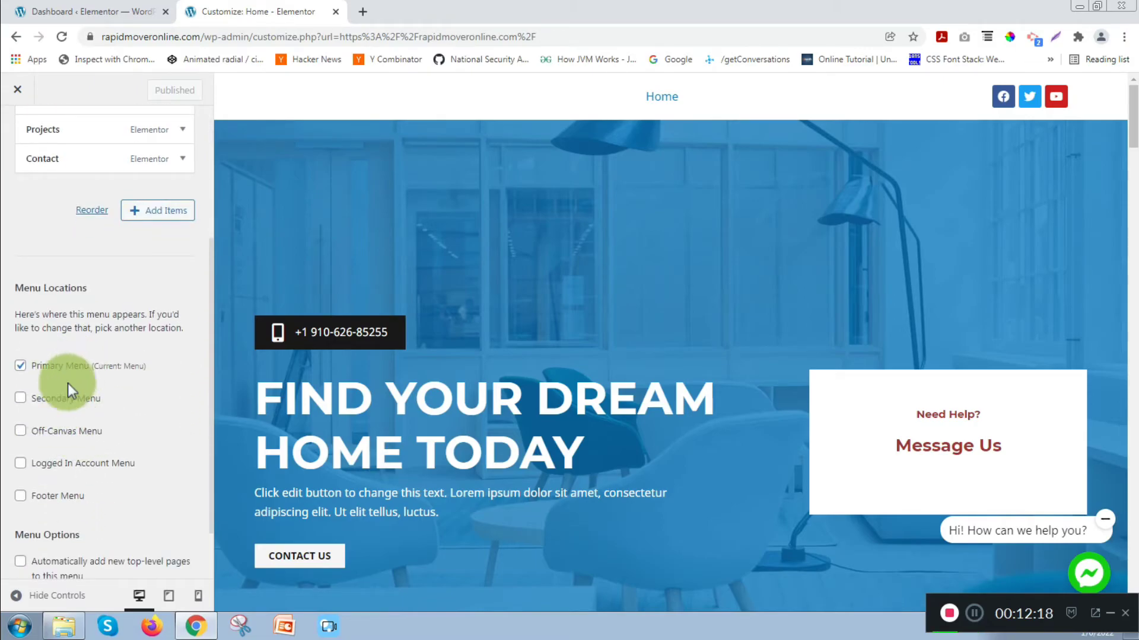
scroll(60, 490, down, 1)
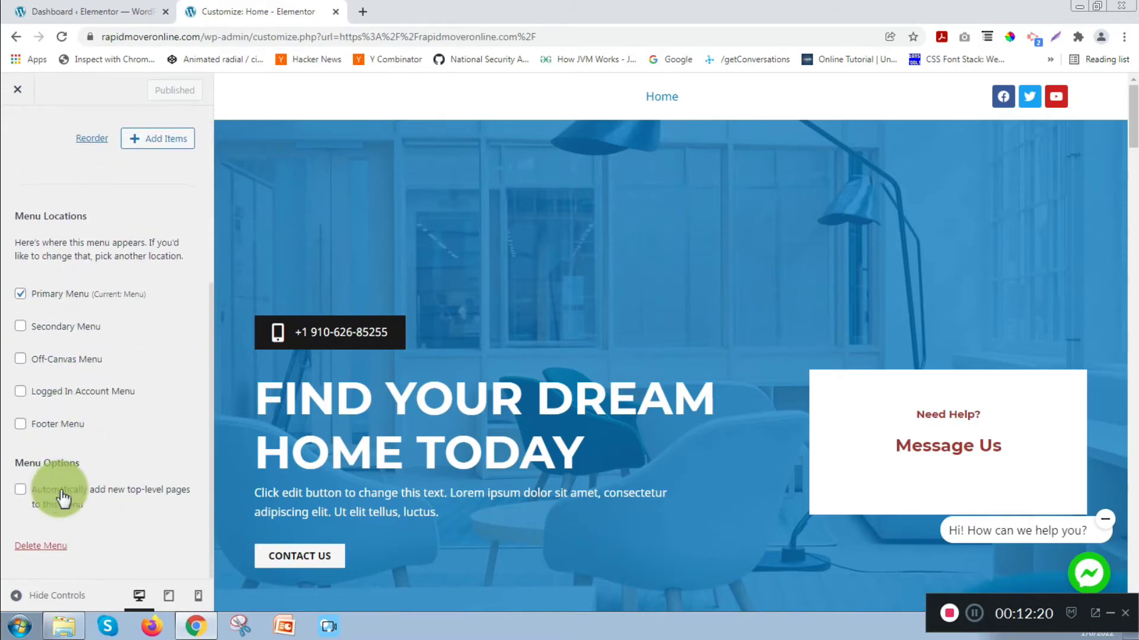
scroll(88, 500, up, 4)
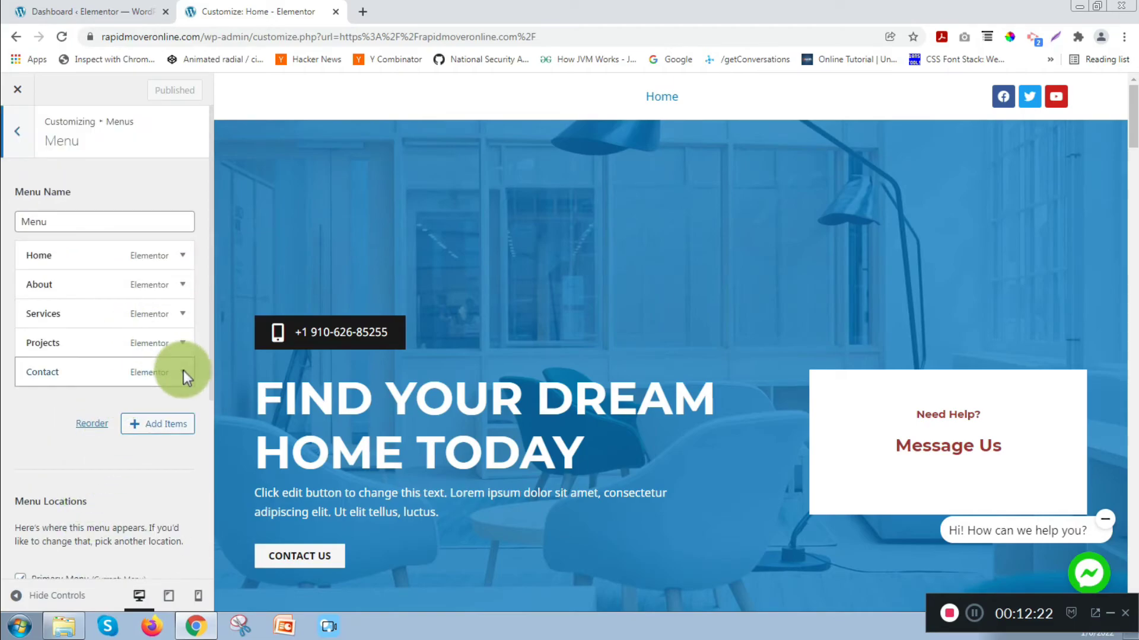
Remove the Contact and Home items from the primary menu, and return to the main customizer sections.
click(183, 371)
click(41, 467)
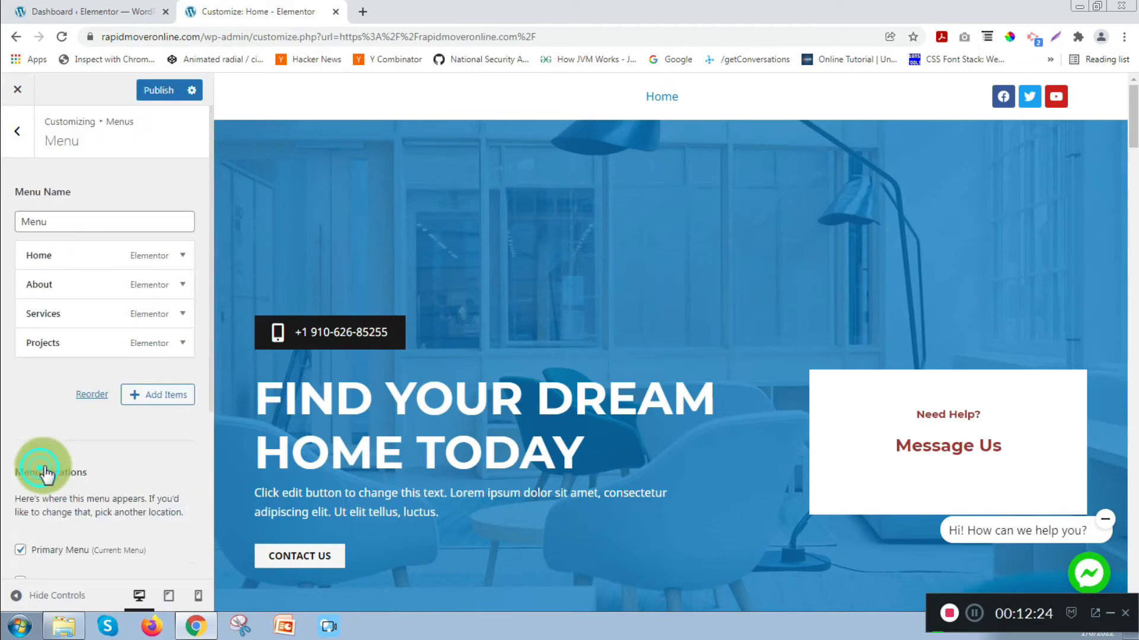
click(183, 256)
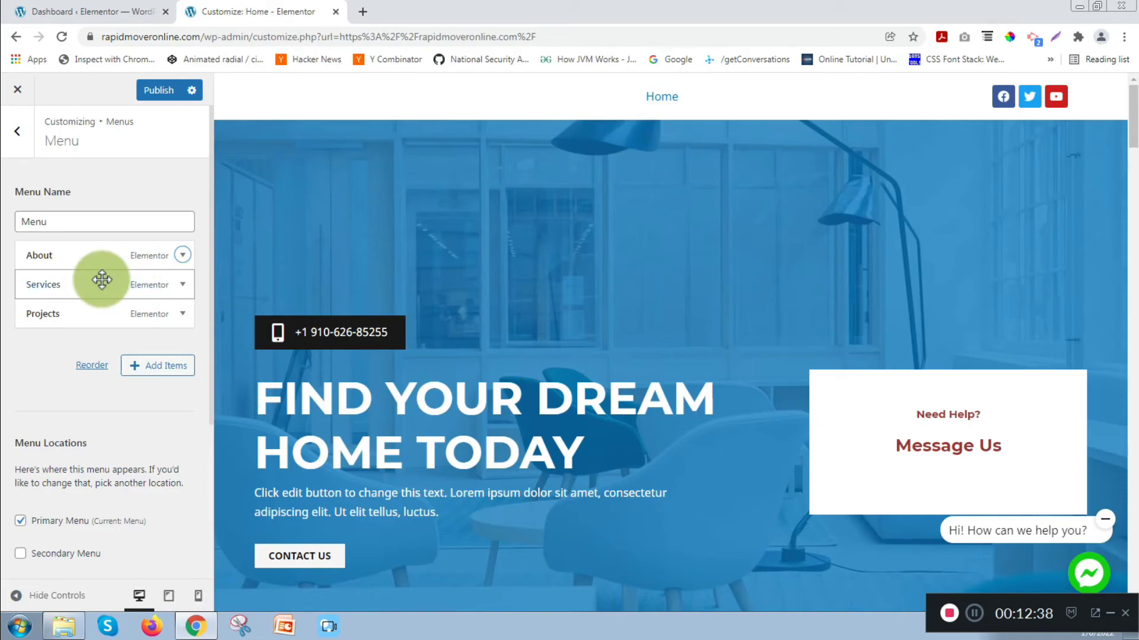
click(27, 140)
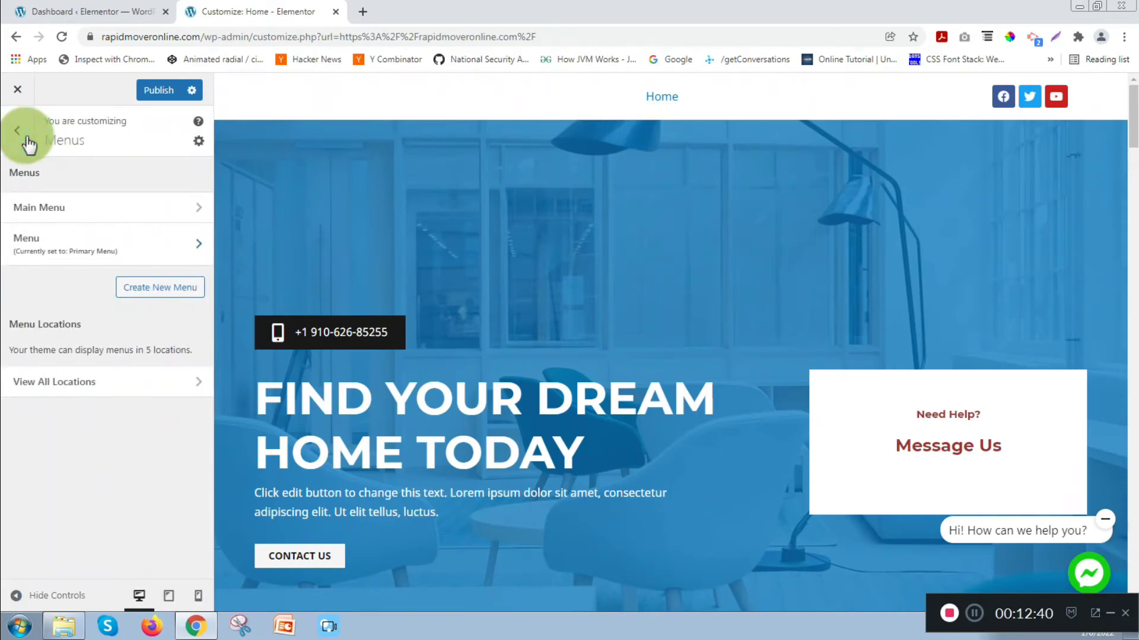
click(27, 139)
Check the Widgets section for widget areas available on the current page, and return to the main customizer sections.
scroll(92, 347, down, 2)
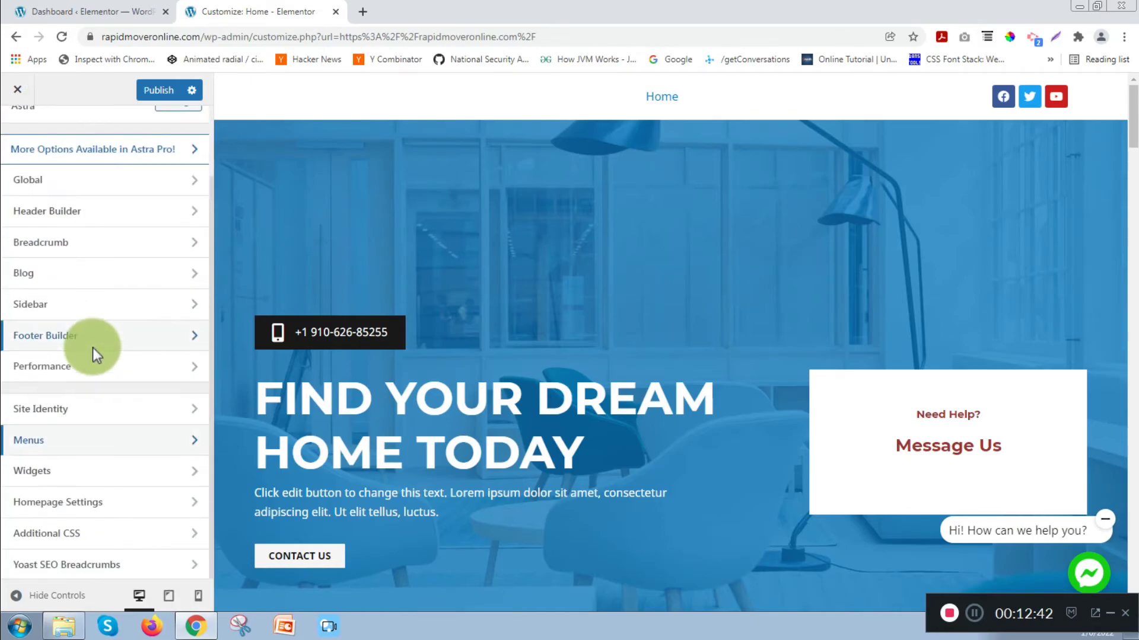
scroll(129, 481, up, 2)
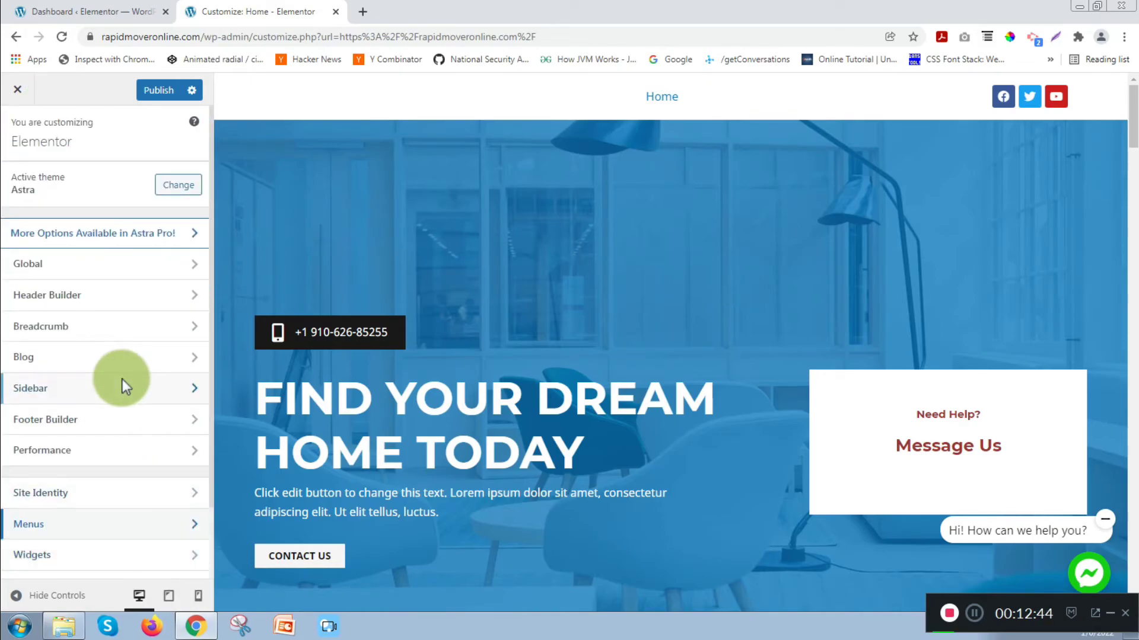
scroll(122, 379, down, 2)
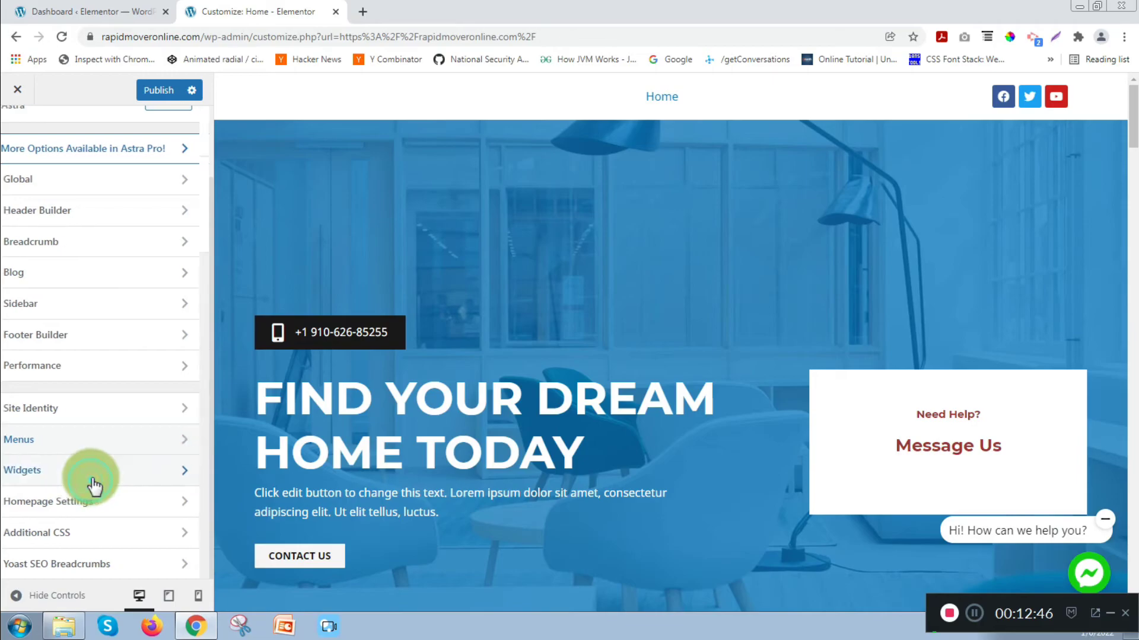
click(92, 478)
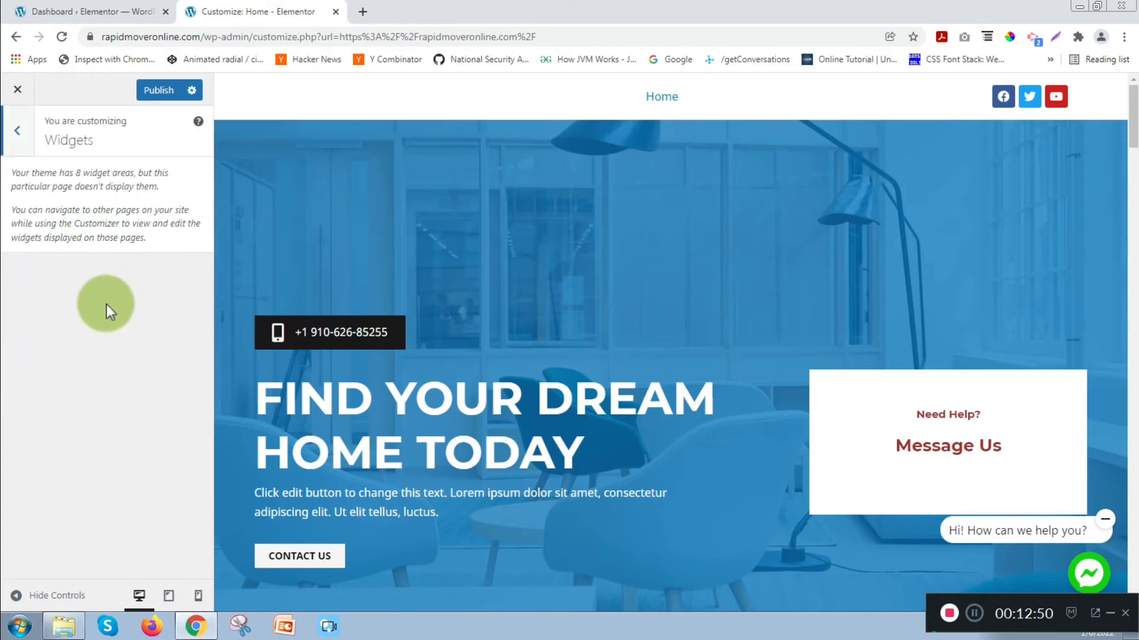
click(17, 130)
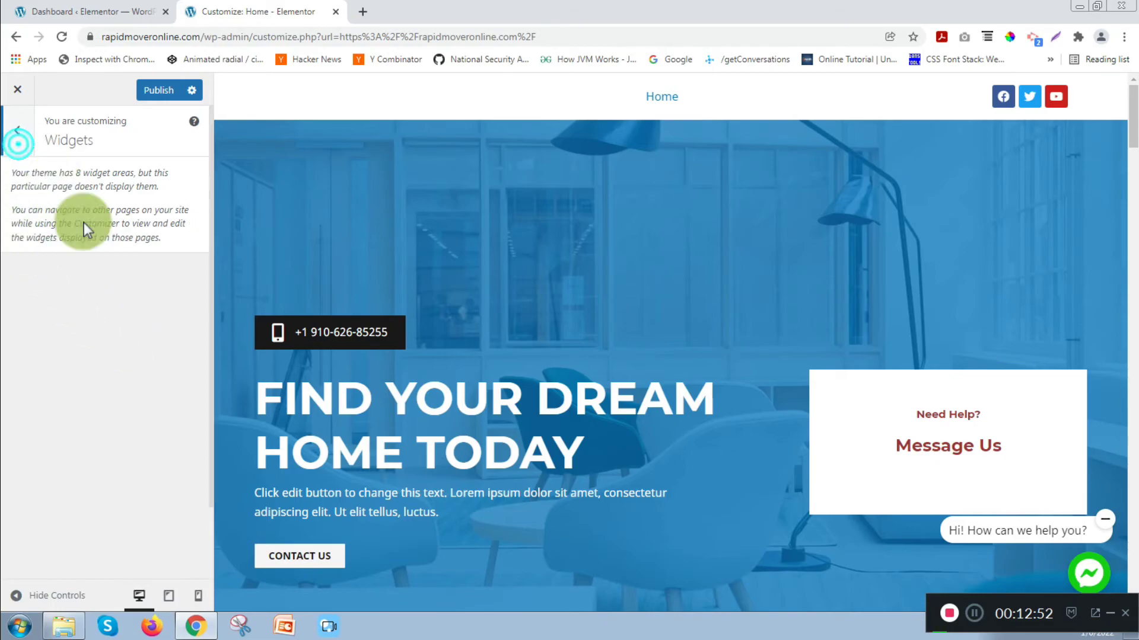
Locate the Widgets entry among the WordPress dashboard's Appearance options, and switch back to the customizer.
click(70, 13)
mouse_move(39, 409)
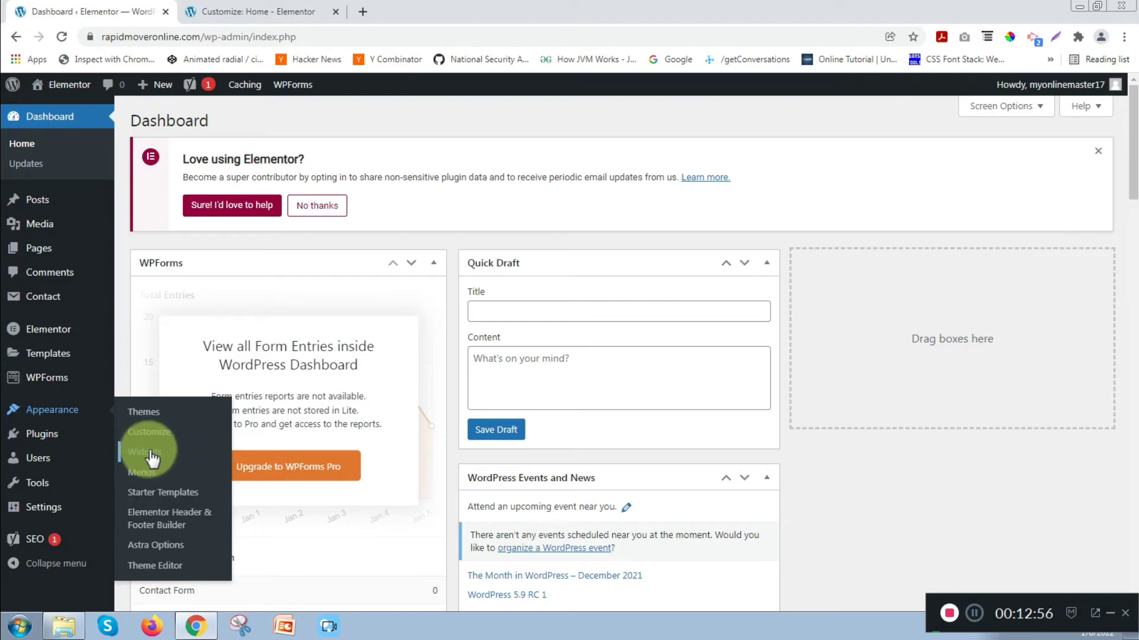
click(242, 11)
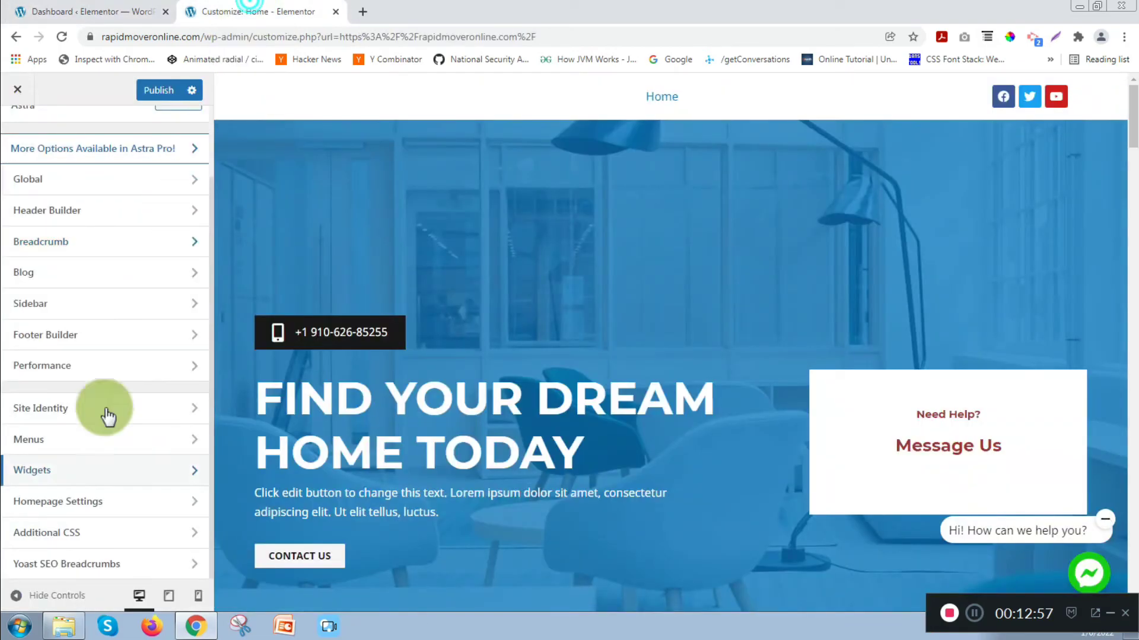
Examine the Homepage Settings, including the pages selectable as homepage and as posts page, and return to the main customizer sections.
click(115, 502)
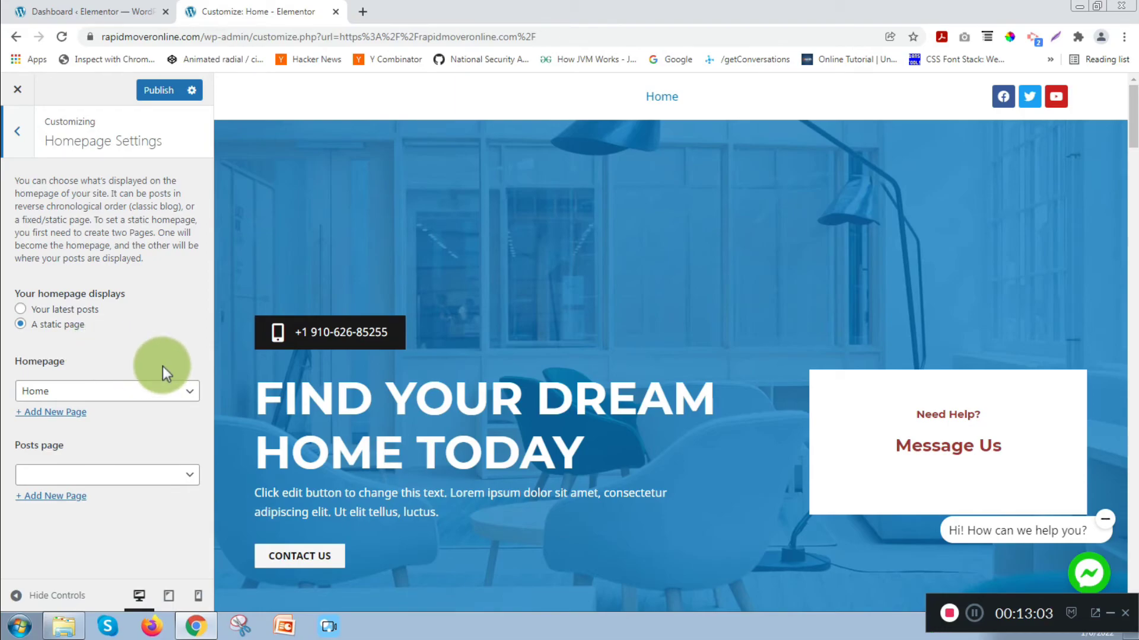
click(113, 394)
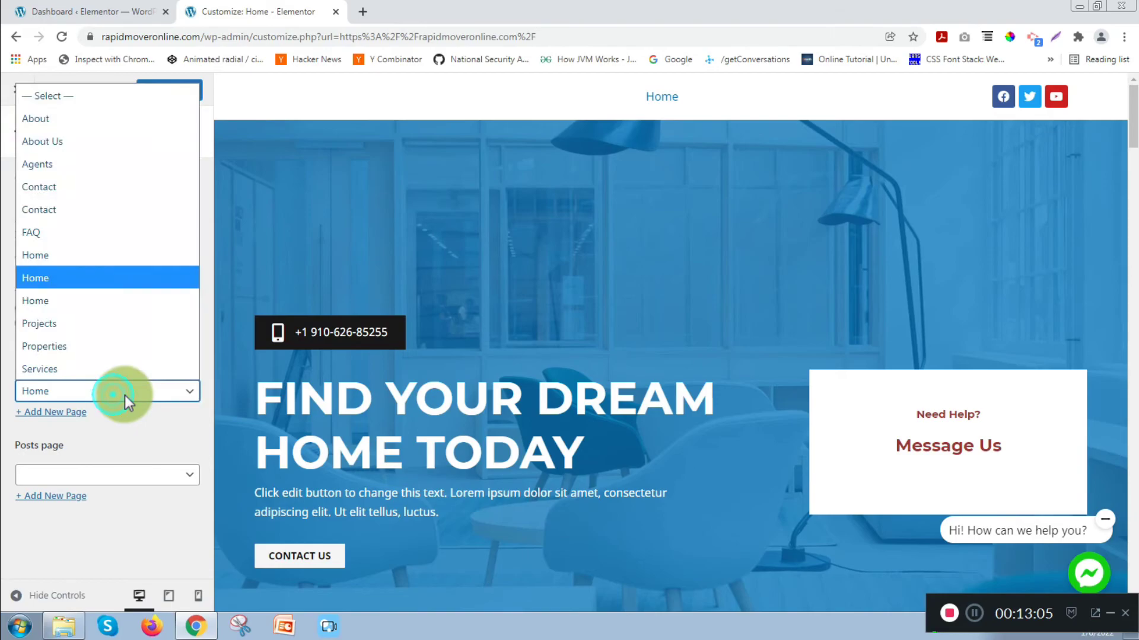
click(124, 395)
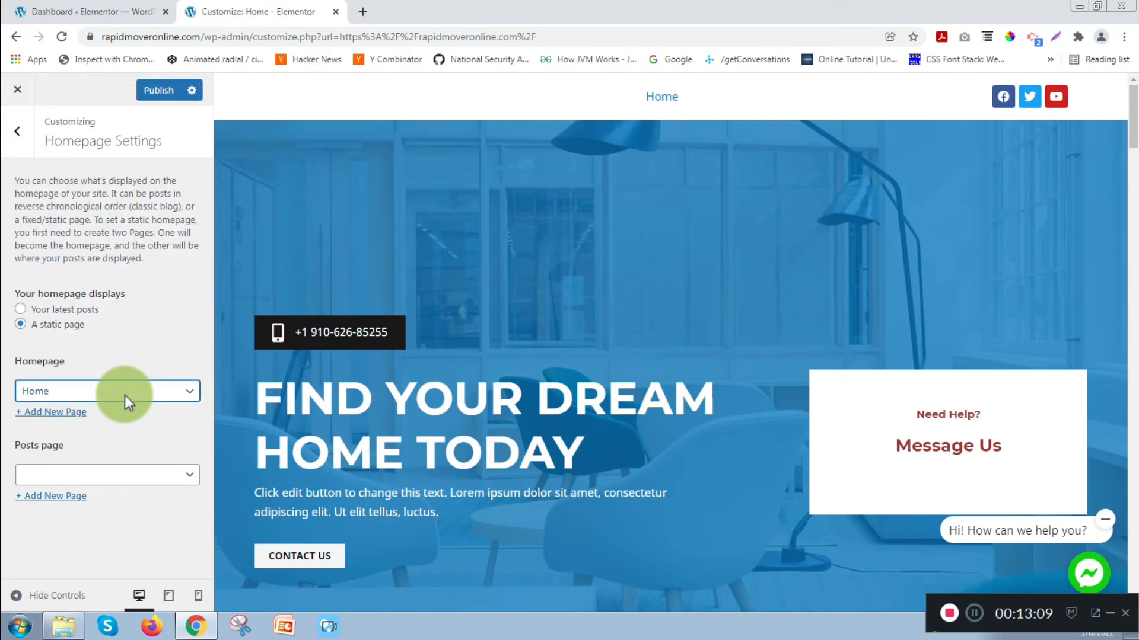
click(150, 476)
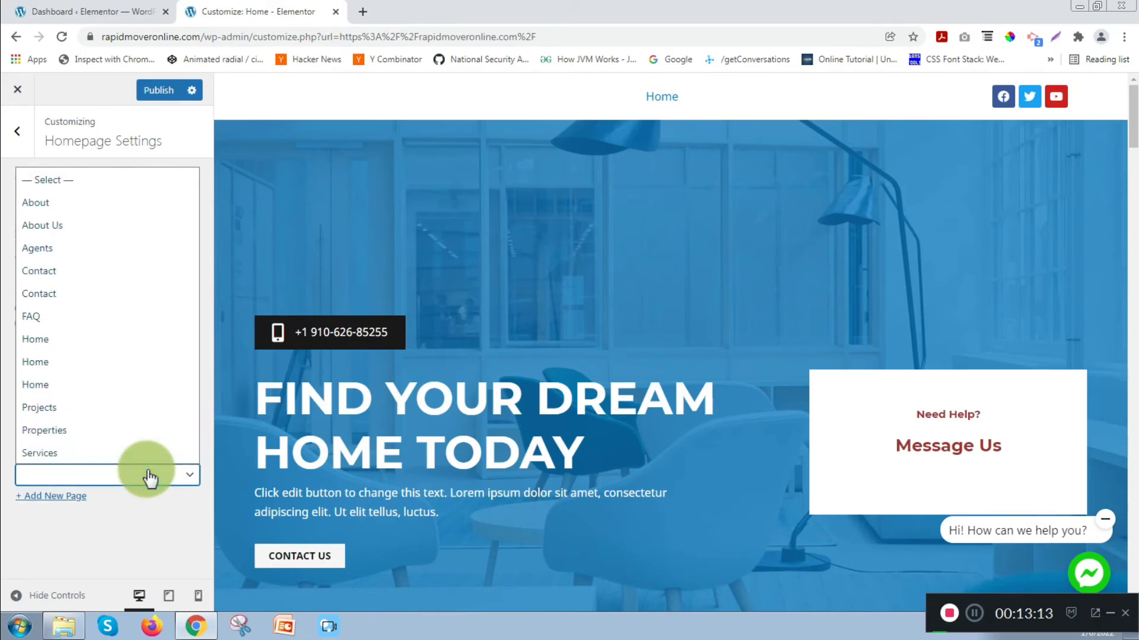
click(149, 476)
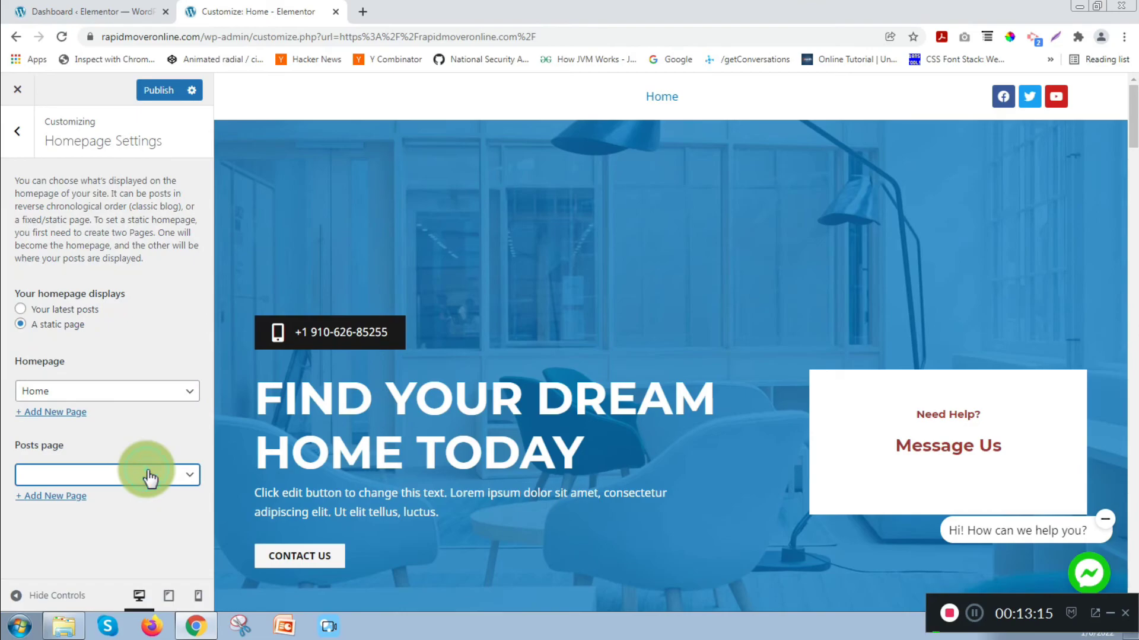
click(18, 131)
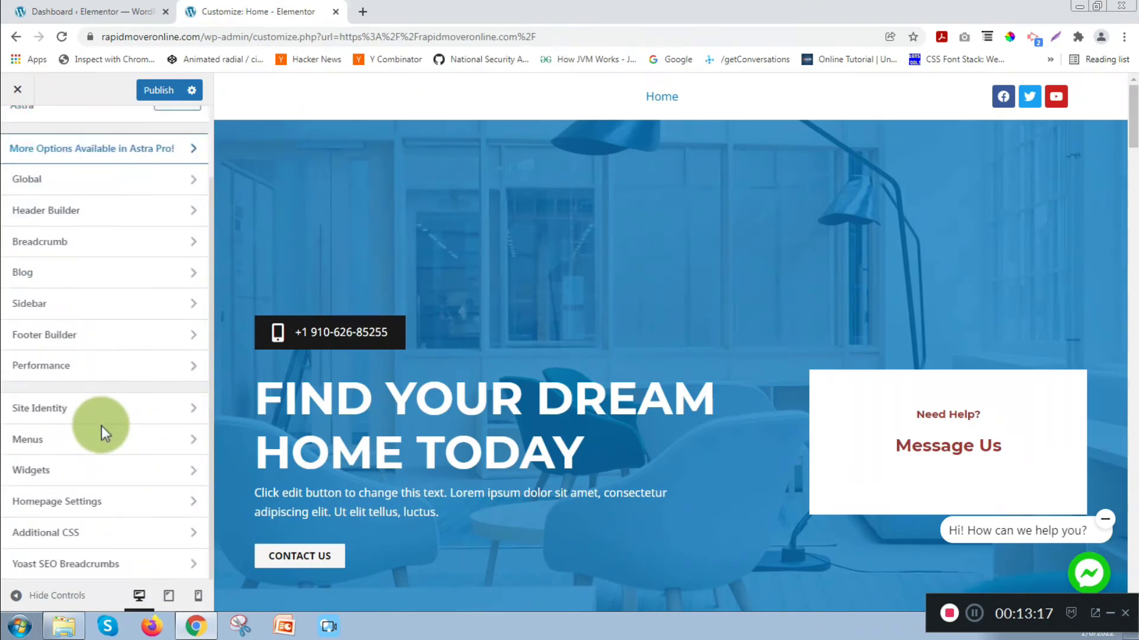
Check the Additional CSS section, closing its help text to inspect the code editor, and return to the main customizer sections.
click(115, 534)
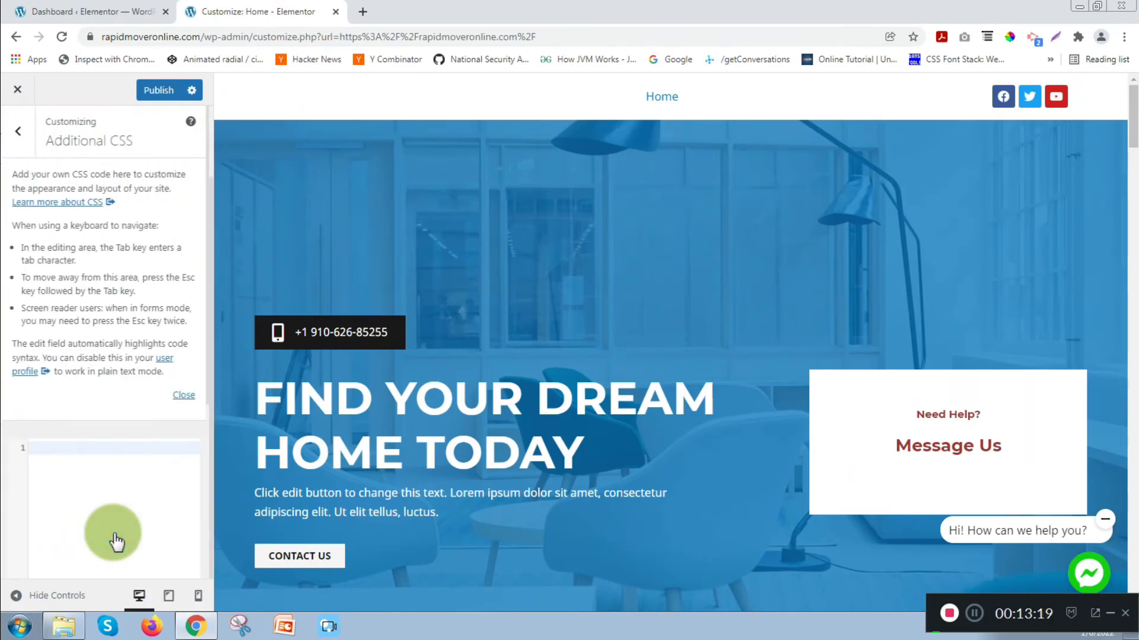
click(187, 395)
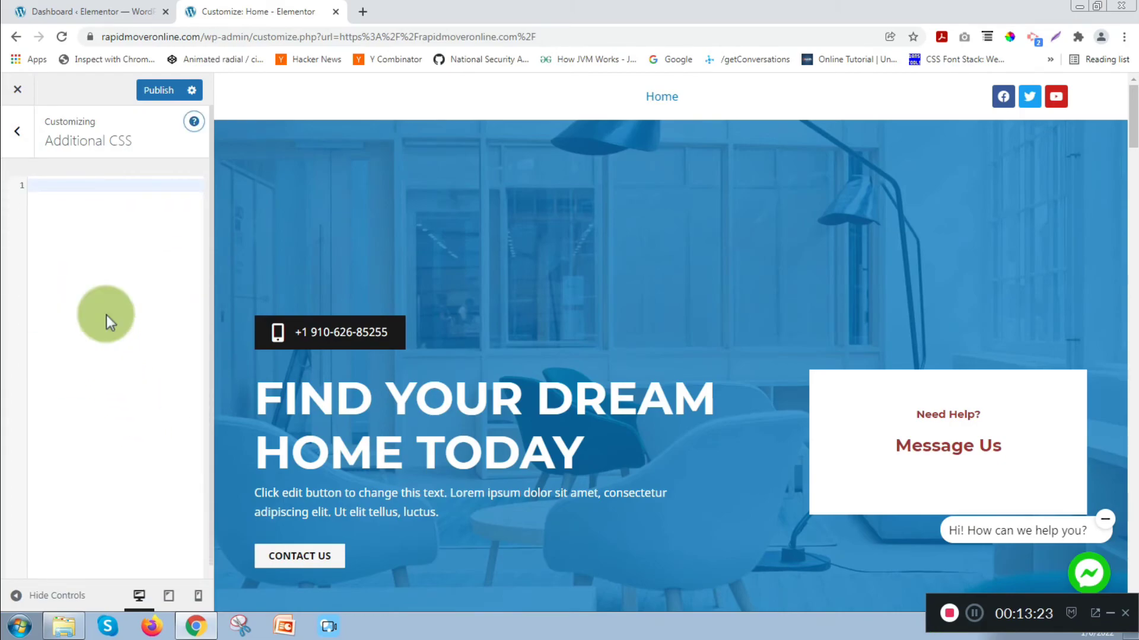
click(79, 185)
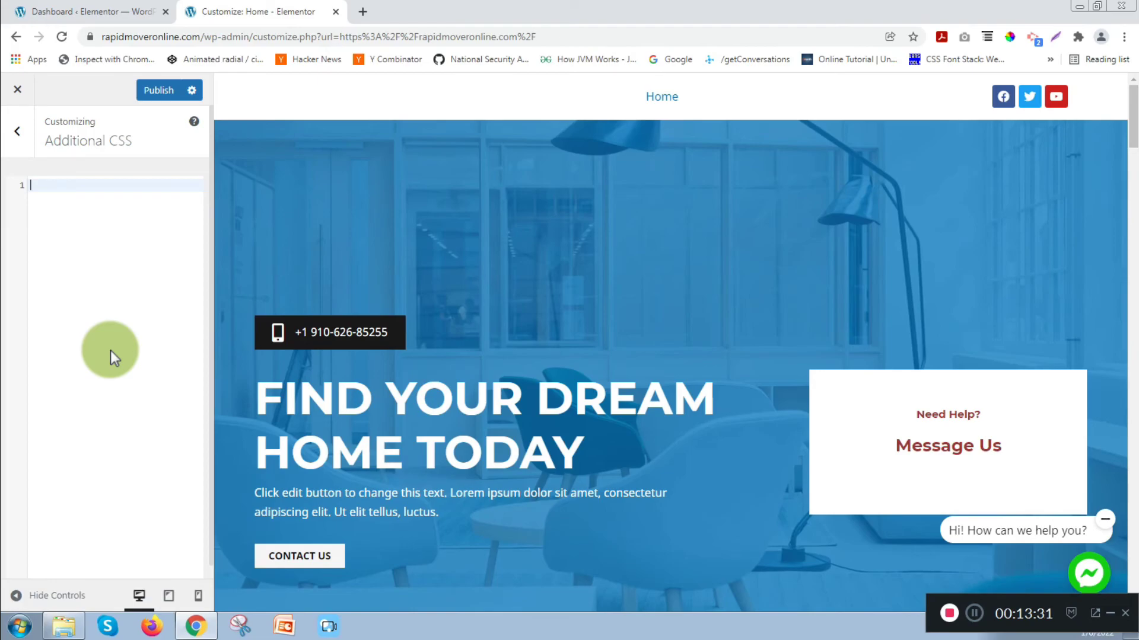
click(17, 133)
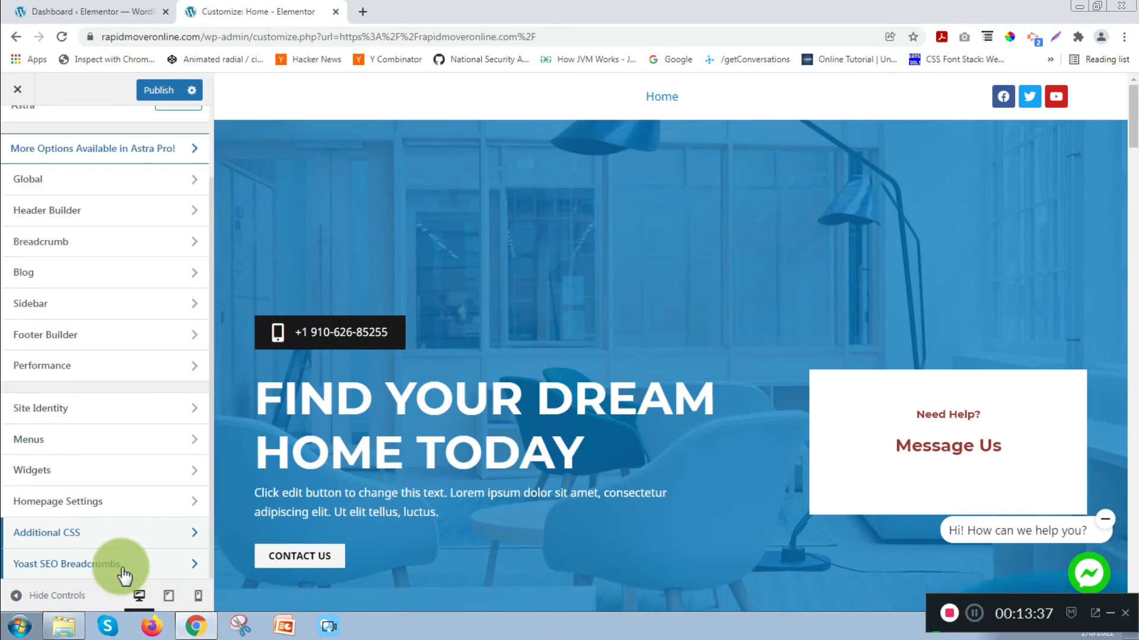
Review the Yoast SEO Breadcrumbs separator, anchor text and prefix settings, and return to look over the main customizer sections.
click(113, 570)
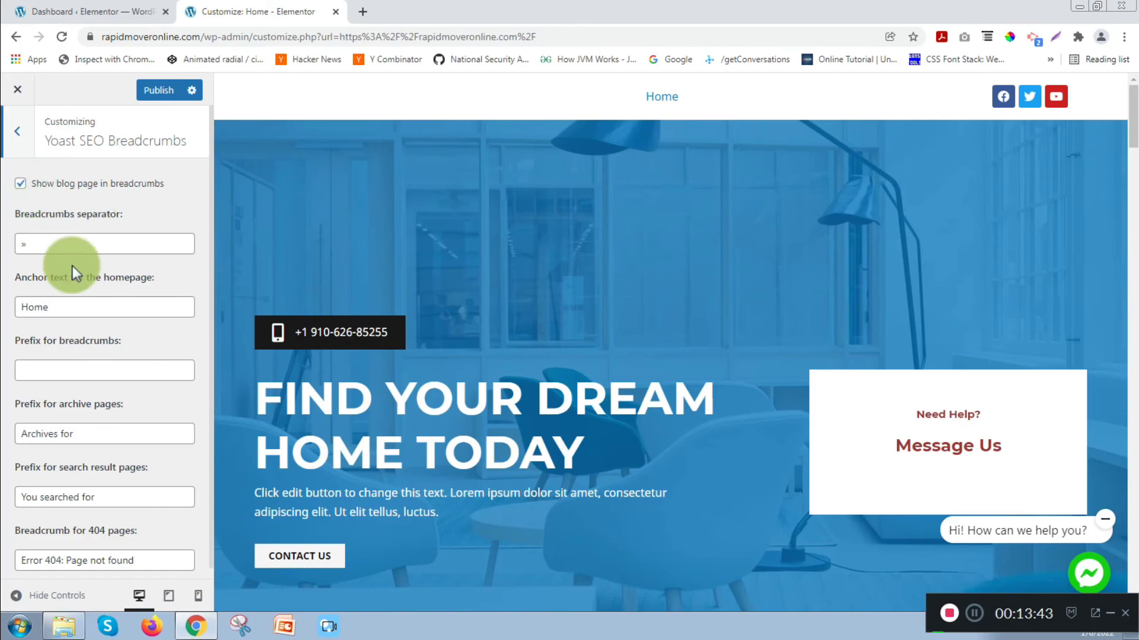
scroll(94, 303, down, 1)
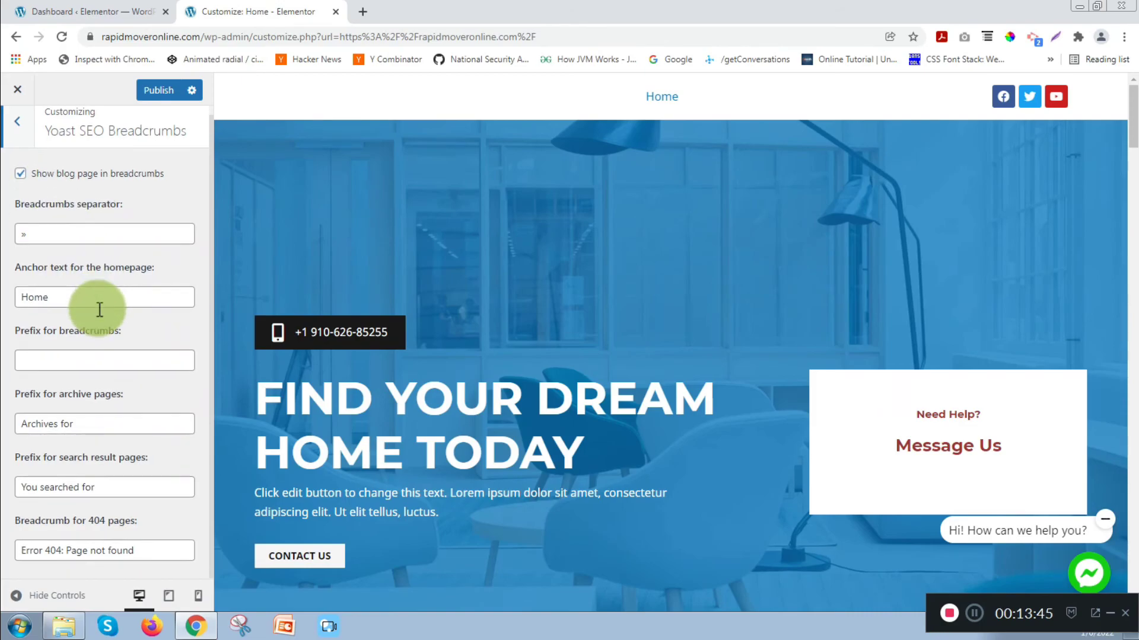
click(20, 133)
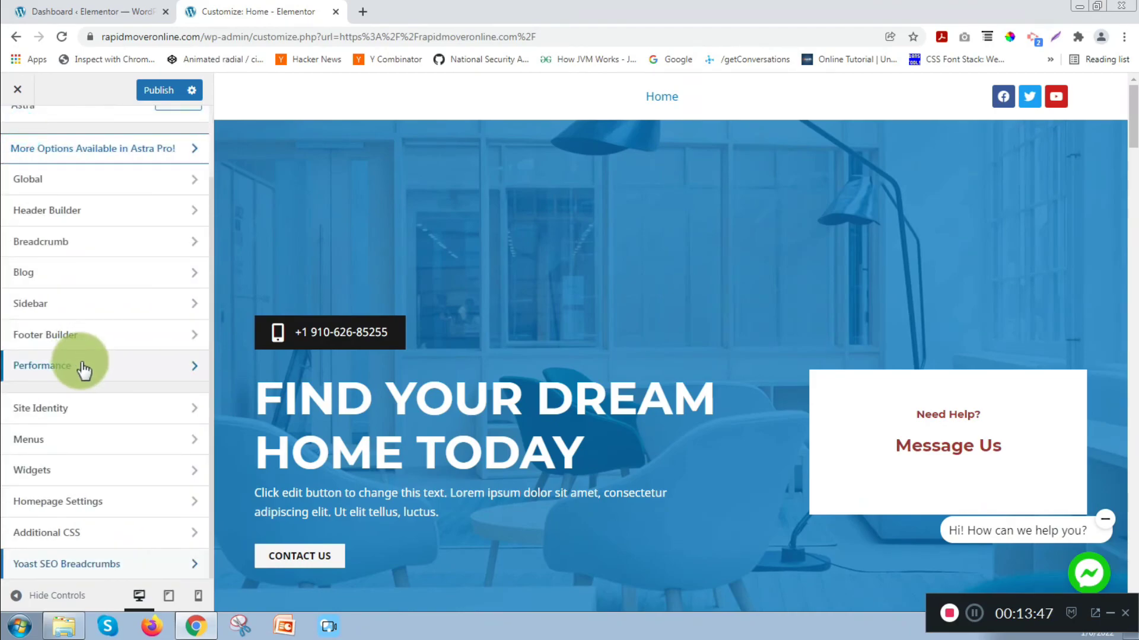
scroll(91, 389, up, 3)
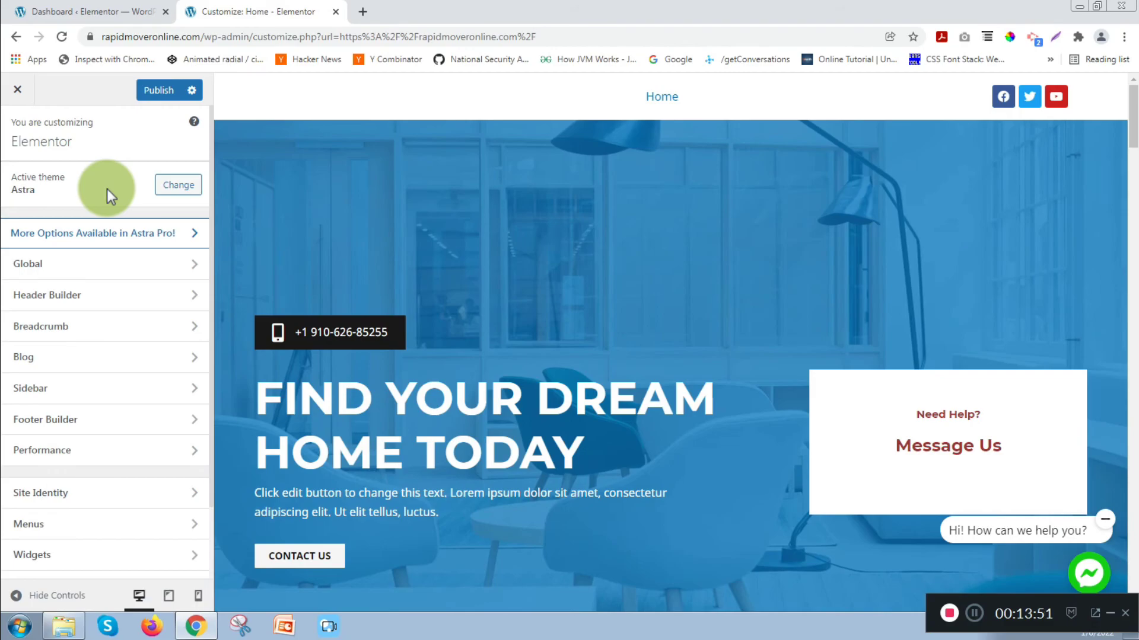
scroll(105, 394, down, 2)
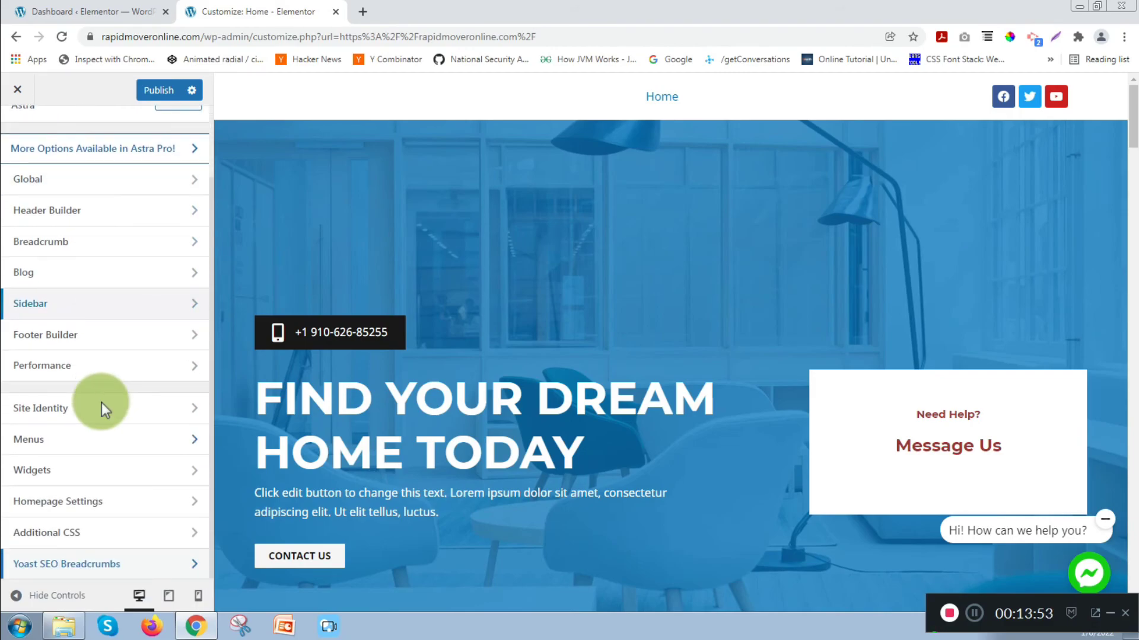